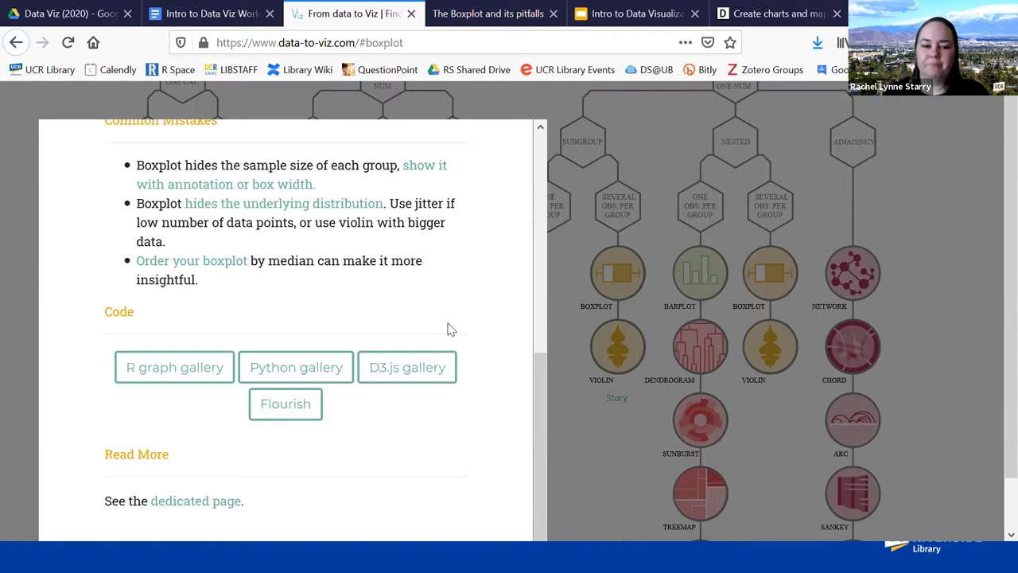
Close the boxplot description and check the resource links in the workshop notes before returning to the chart decision tree.
{"action": "scroll", "coordinate": [483, 384], "scroll_direction": "up", "scroll_amount": 2}
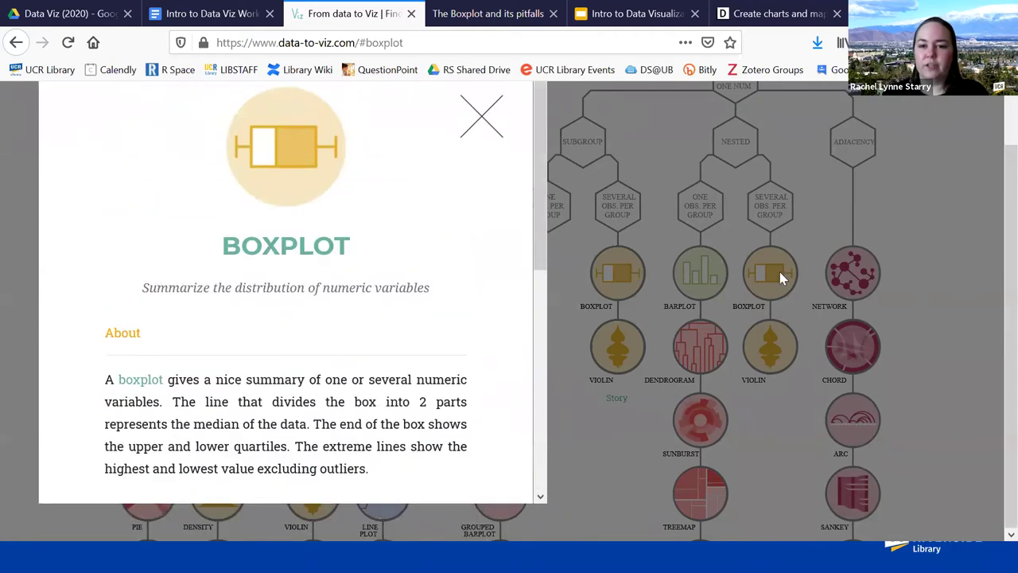
{"action": "left_click", "coordinate": [502, 141]}
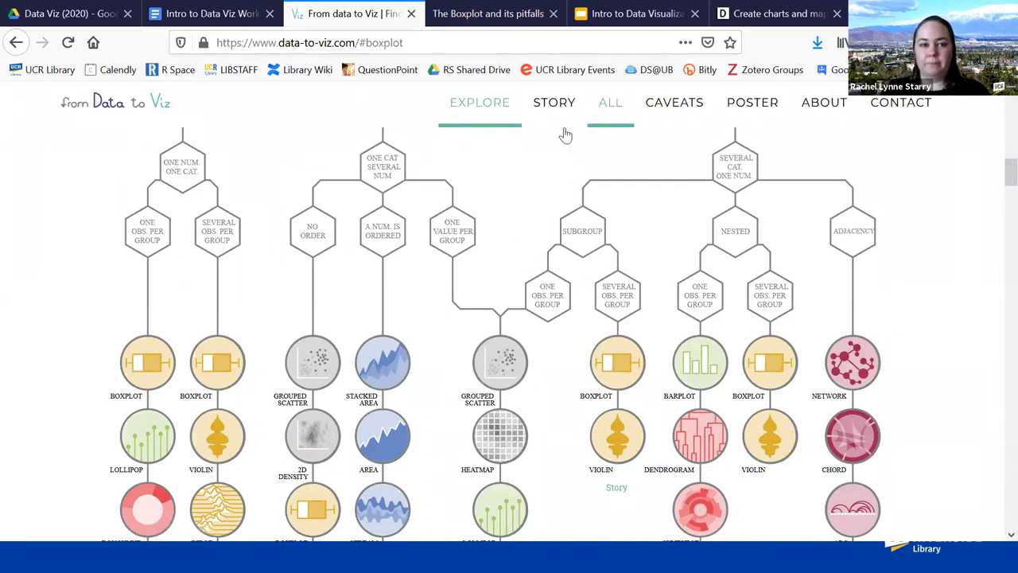
{"action": "left_click", "coordinate": [205, 19]}
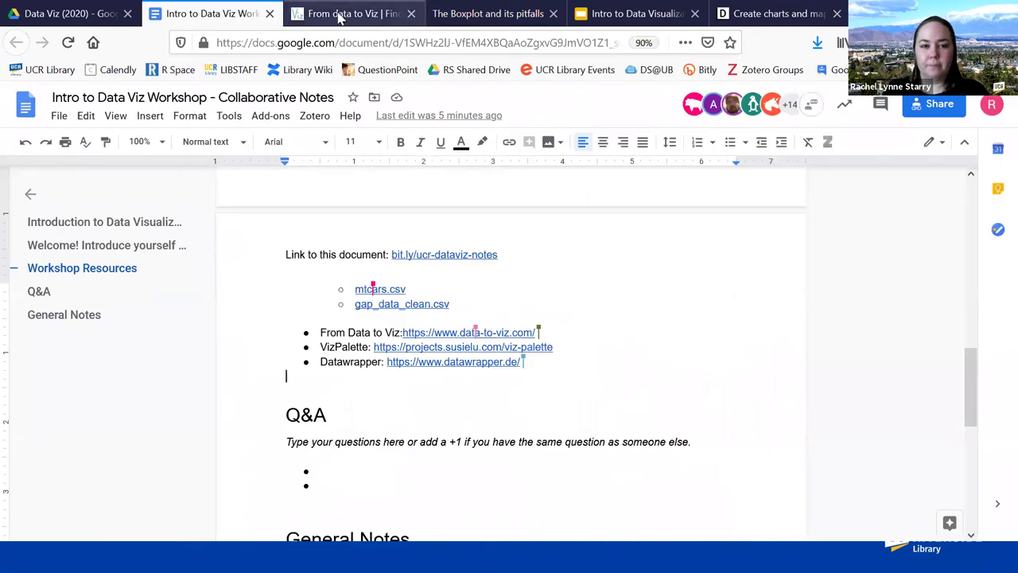
{"action": "left_click", "coordinate": [340, 13]}
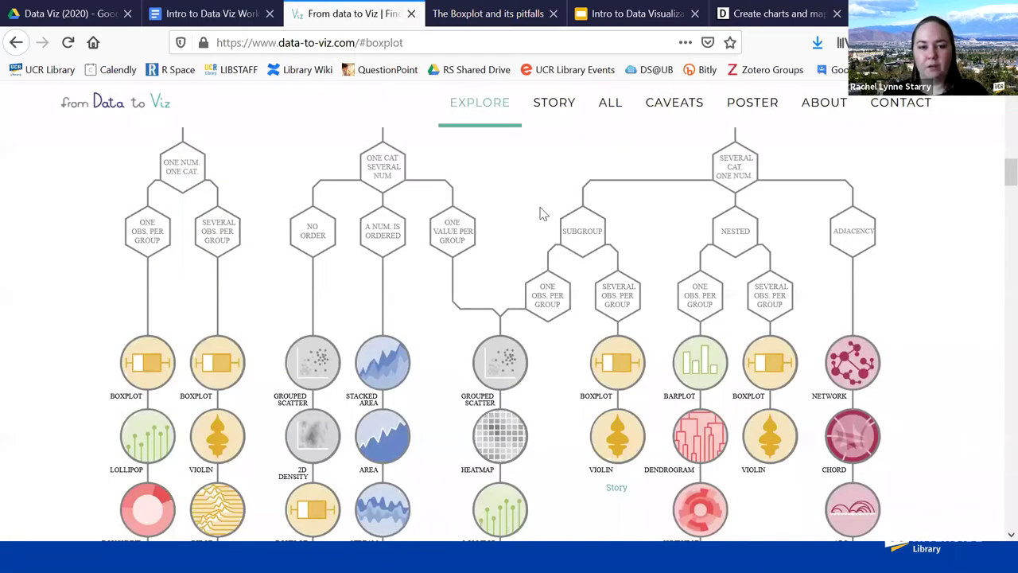
Open gapminder.org from the Choosing a Chart Type slide and go to the site's Data page.
{"action": "key", "text": "alt+Tab"}
{"action": "key", "text": "alt+Tab"}
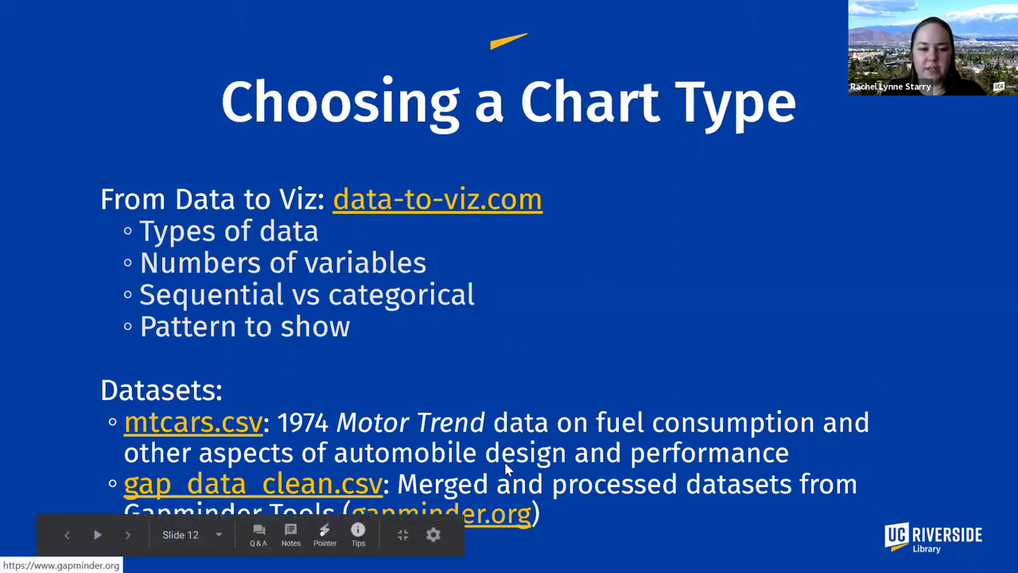
{"action": "left_click", "coordinate": [595, 470]}
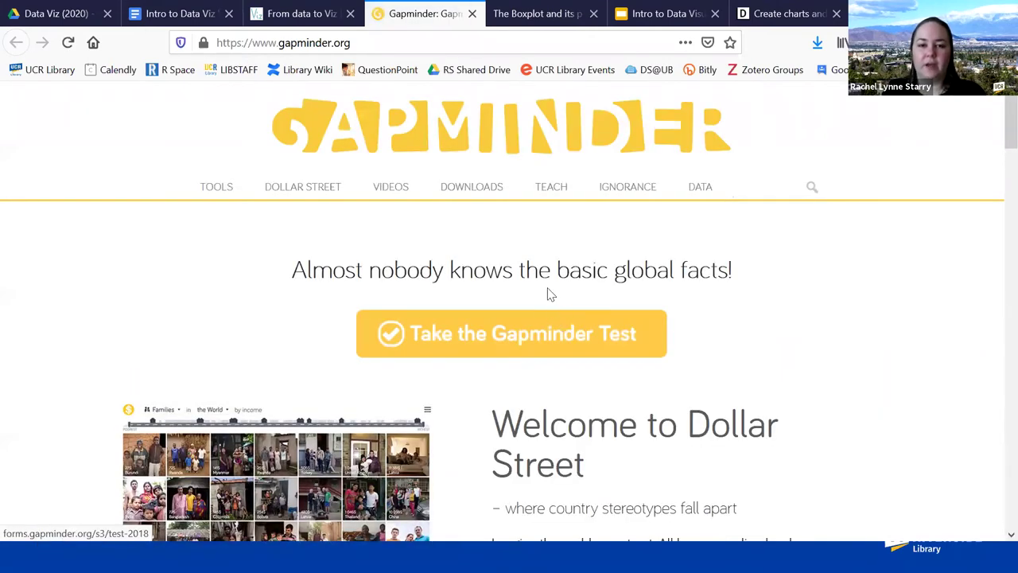
{"action": "left_click", "coordinate": [692, 199]}
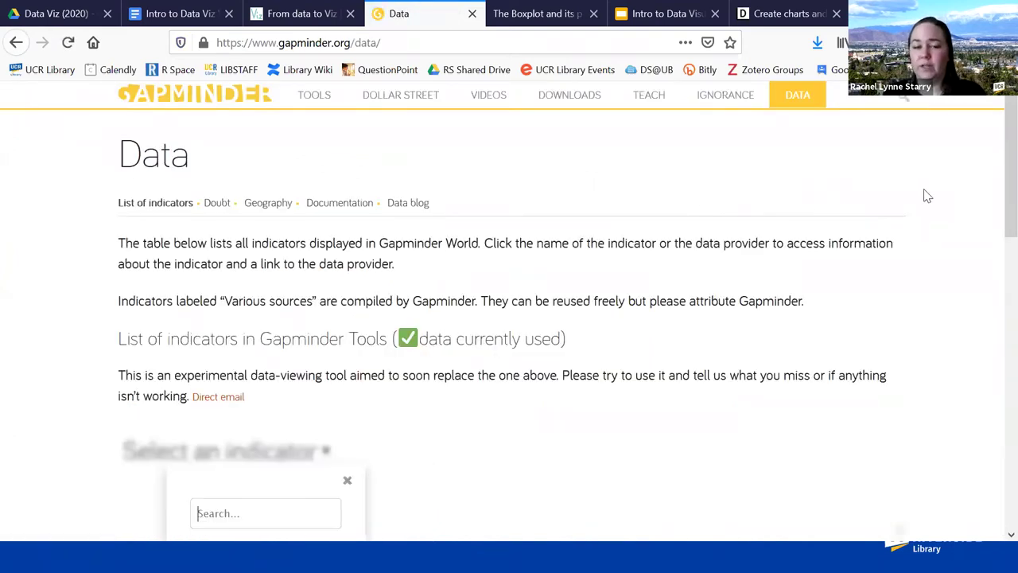
Look through the indicators and category folders available on Gapminder's Data page.
{"action": "scroll", "coordinate": [927, 195], "scroll_direction": "down", "scroll_amount": 2}
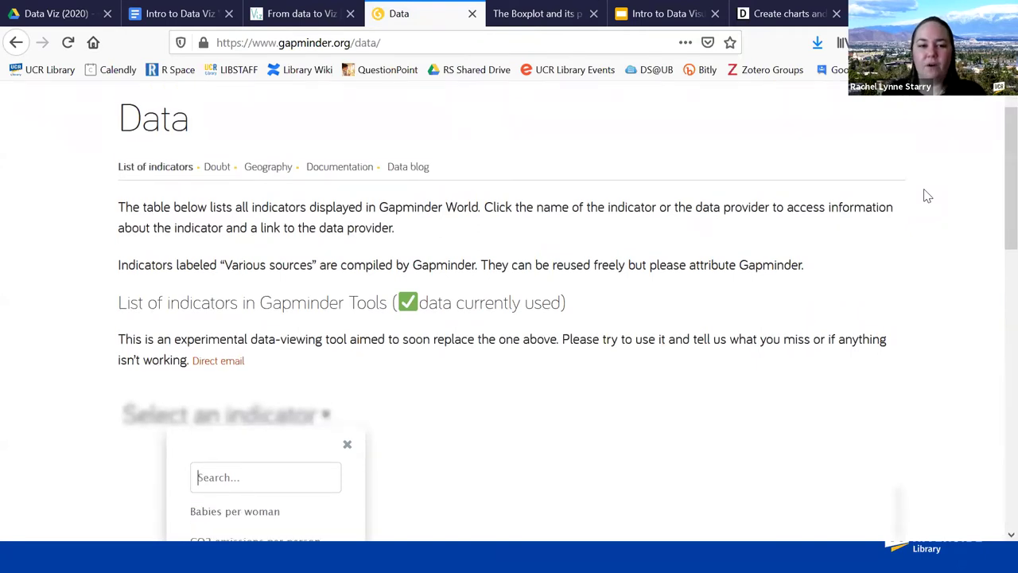
{"action": "scroll", "coordinate": [942, 203], "scroll_direction": "down", "scroll_amount": 2}
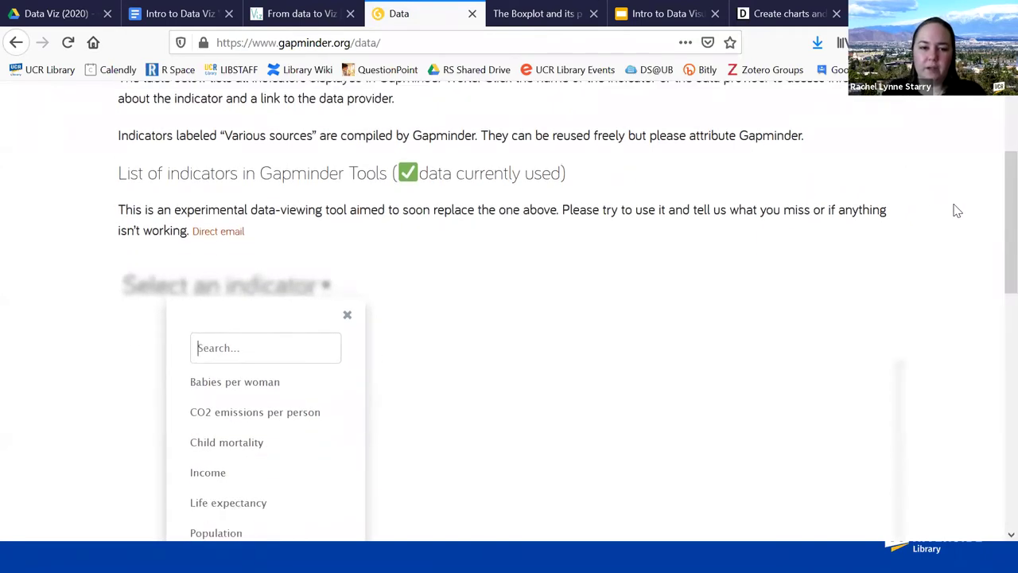
{"action": "scroll", "coordinate": [955, 215], "scroll_direction": "down", "scroll_amount": 6}
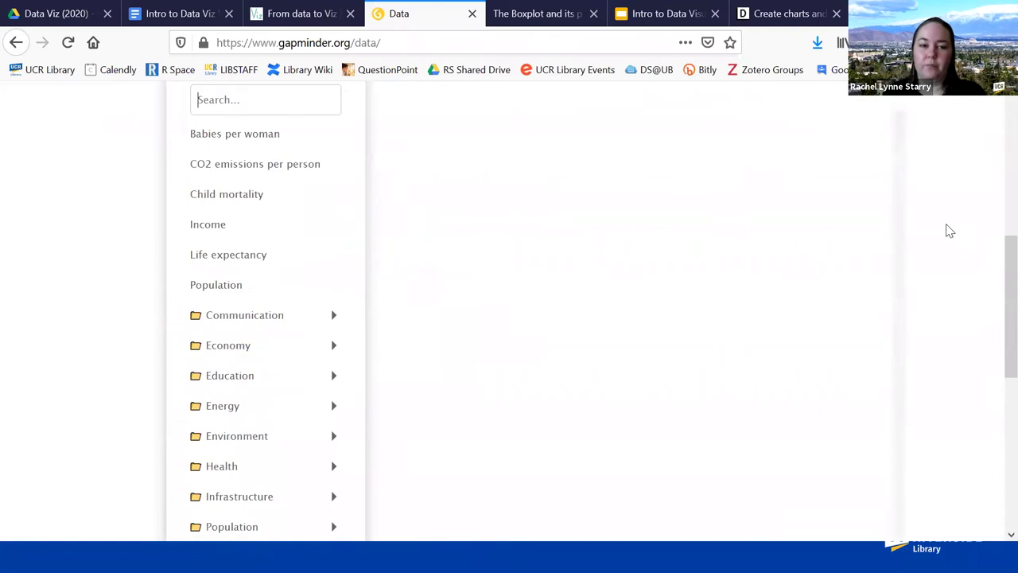
{"action": "scroll", "coordinate": [945, 204], "scroll_direction": "up", "scroll_amount": 4}
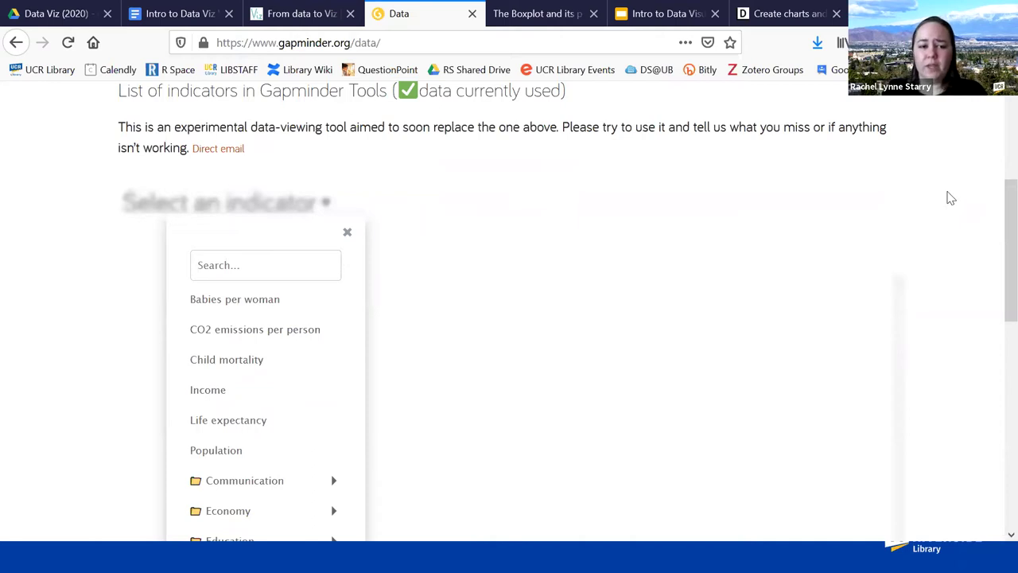
{"action": "scroll", "coordinate": [950, 198], "scroll_direction": "down", "scroll_amount": 8}
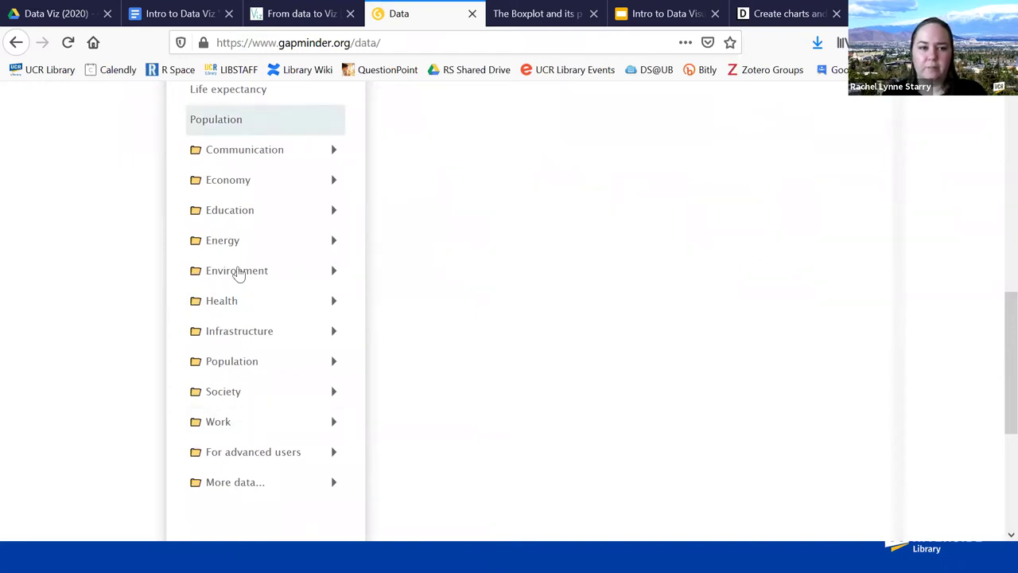
{"action": "scroll", "coordinate": [79, 322], "scroll_direction": "up", "scroll_amount": 5}
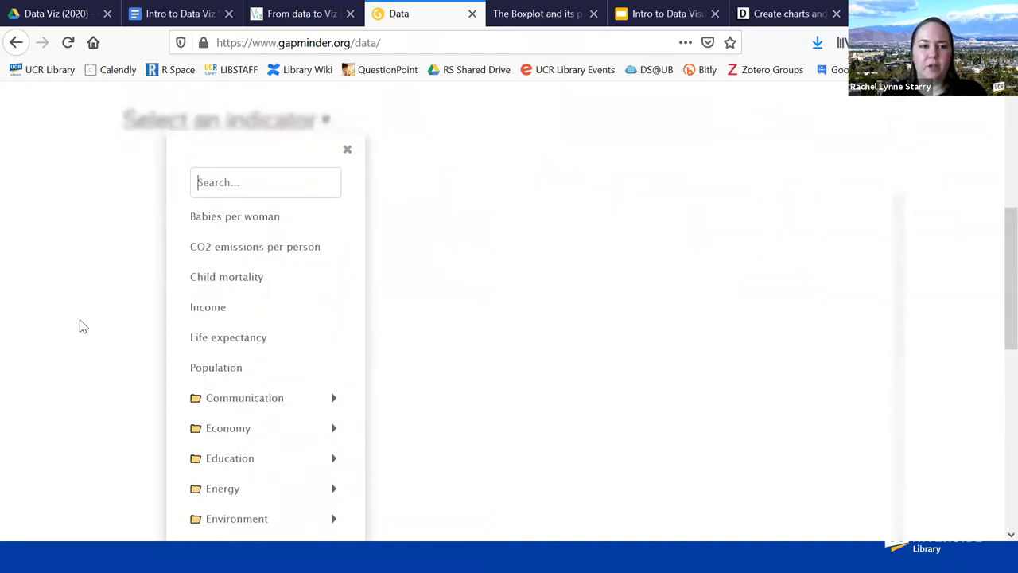
Switch to gap_data_clean.csv in Excel and examine its country, income_per_capita_2011 and life_expectancy_2016 columns.
{"action": "key", "text": "alt+Tab"}
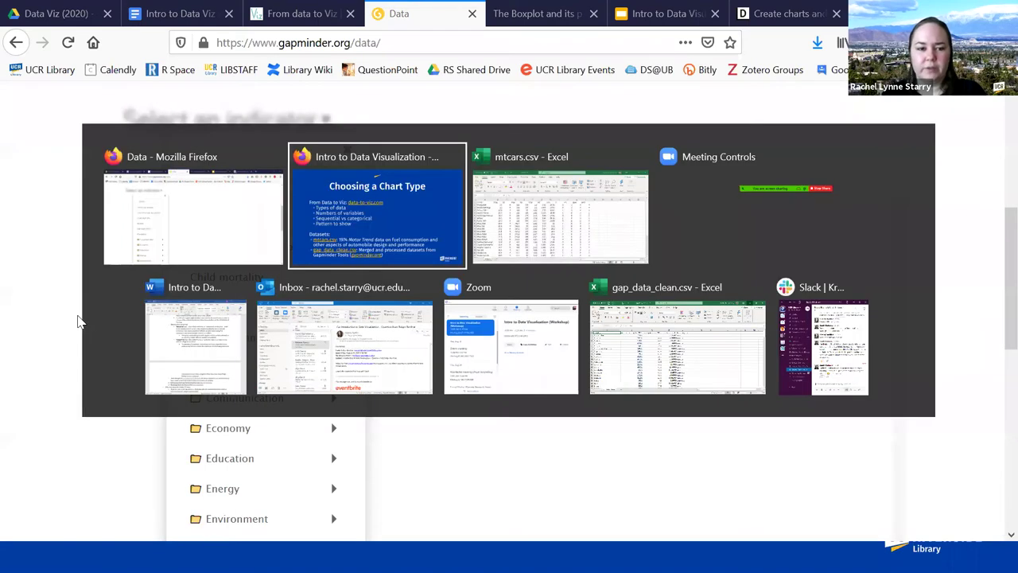
{"action": "left_click", "coordinate": [731, 359]}
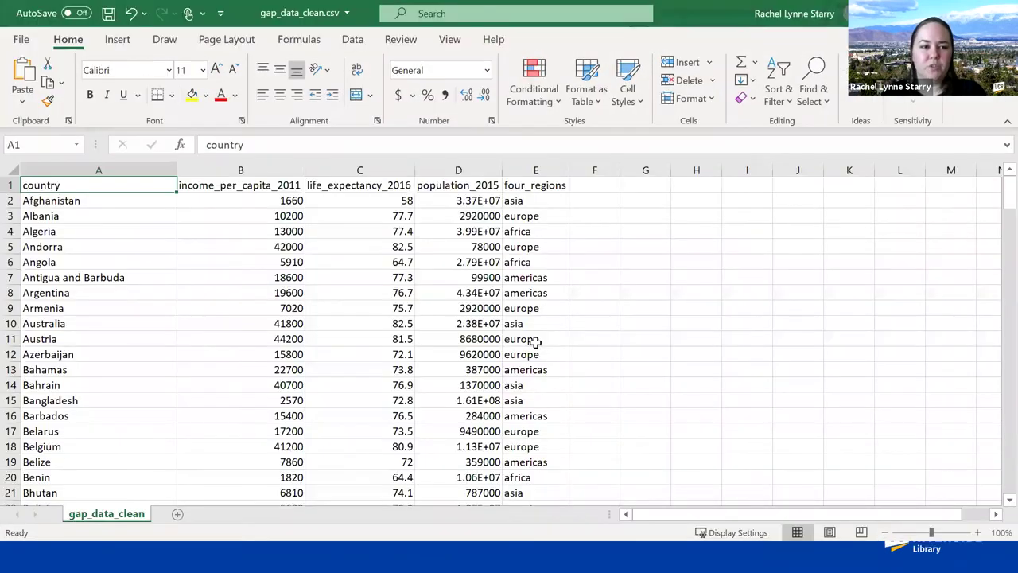
{"action": "left_click", "coordinate": [108, 199]}
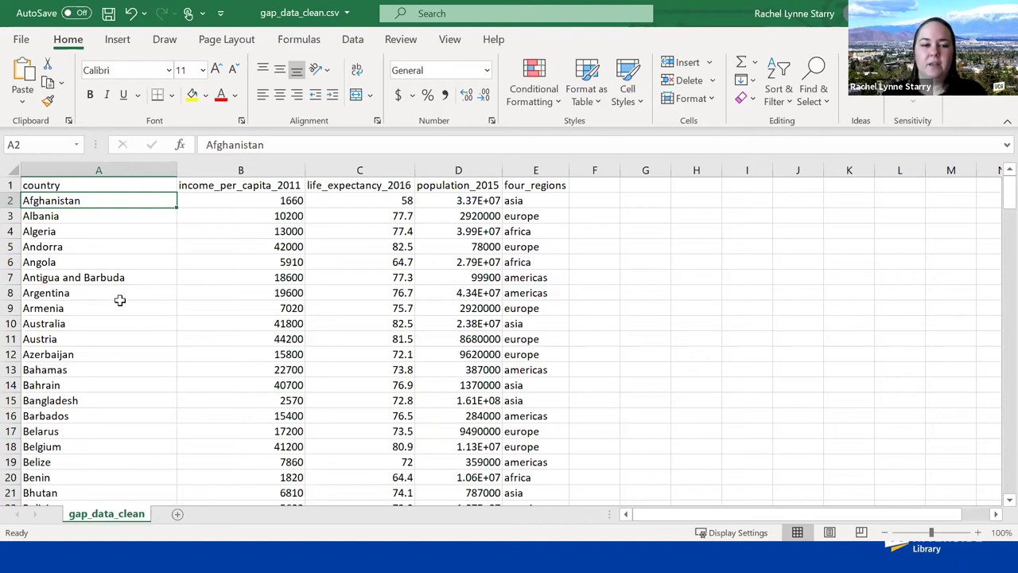
{"action": "left_click", "coordinate": [278, 185]}
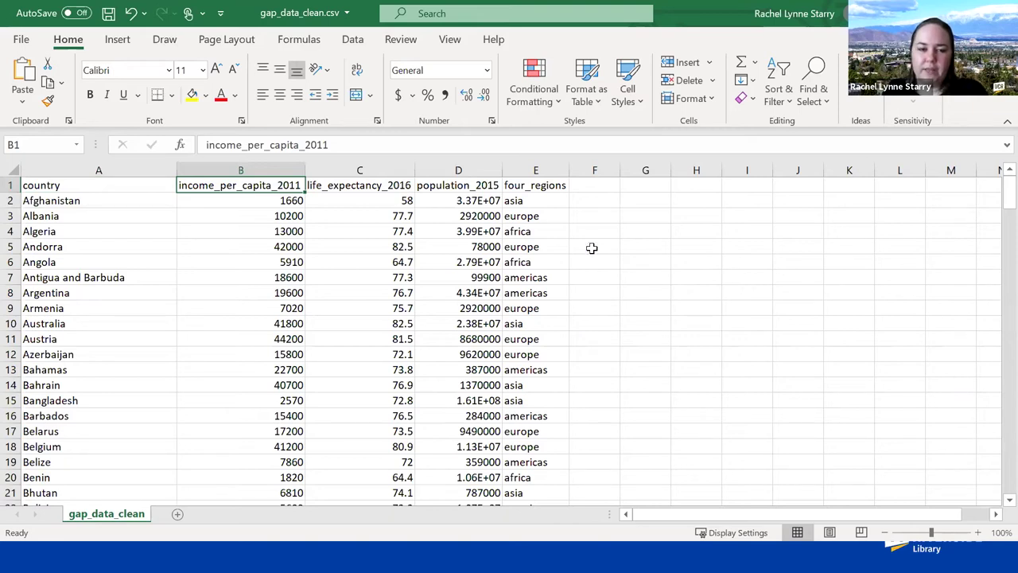
{"action": "left_click", "coordinate": [397, 183]}
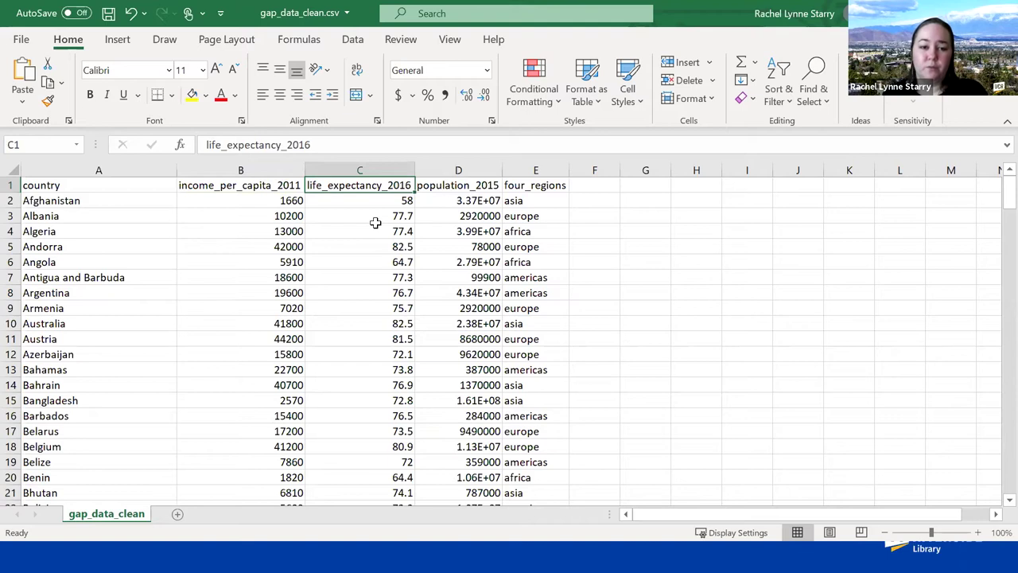
Examine the population_2015 values for the first countries, from Afghanistan down to Angola.
{"action": "left_click", "coordinate": [460, 202]}
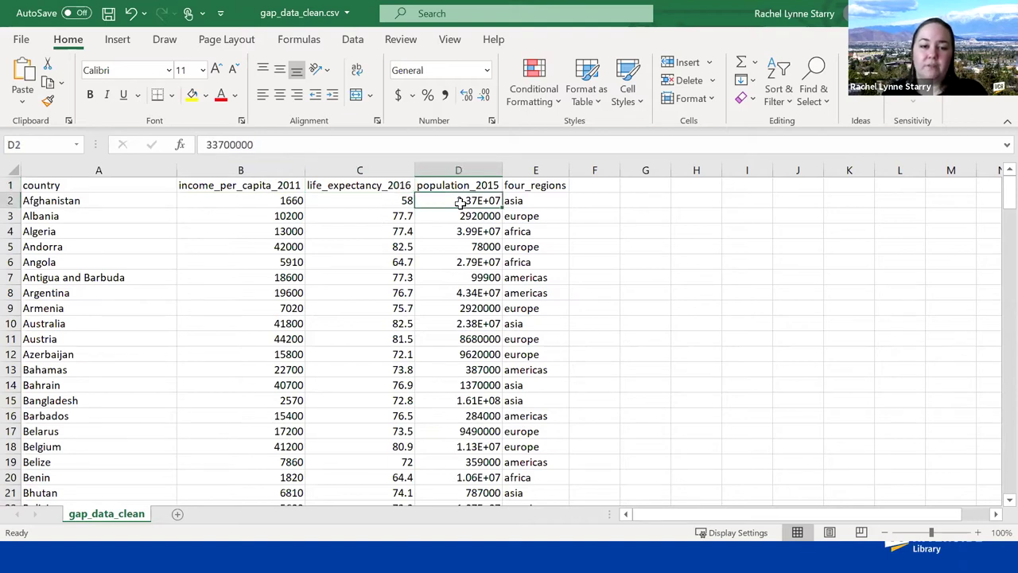
{"action": "key", "text": "Down"}
{"action": "key", "text": "Down"}
{"action": "key", "text": "Down"}
{"action": "key", "text": "Down"}
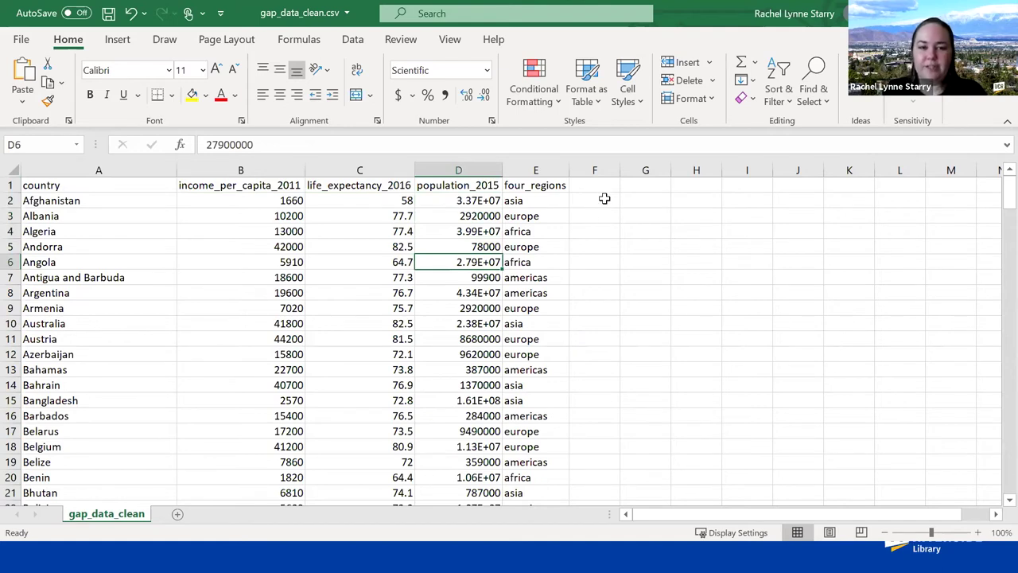
Examine the four_regions column and step through the region values of the first few countries.
{"action": "left_click", "coordinate": [543, 186]}
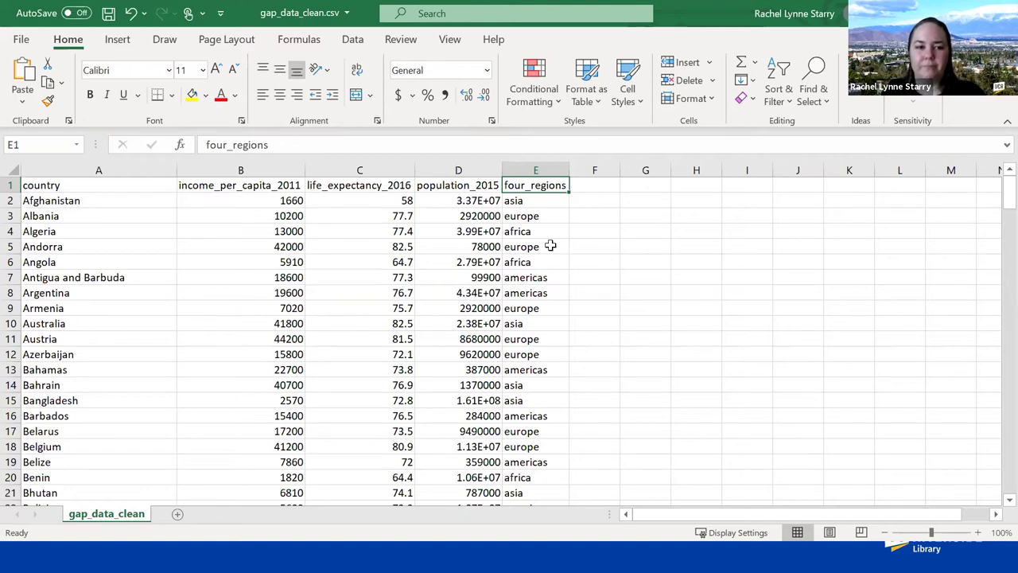
{"action": "left_click", "coordinate": [136, 171]}
{"action": "left_click", "coordinate": [549, 170]}
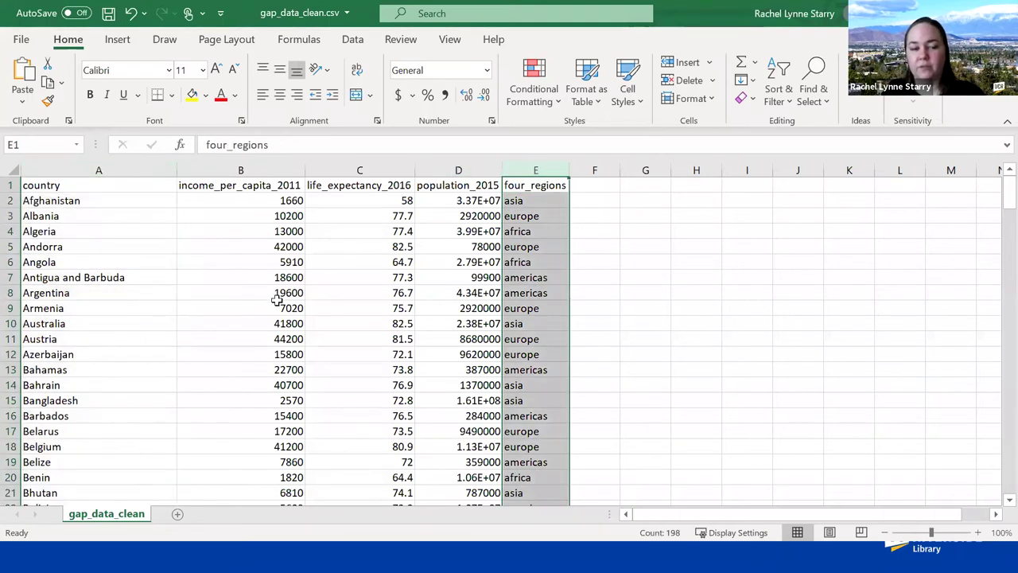
{"action": "left_click", "coordinate": [546, 201]}
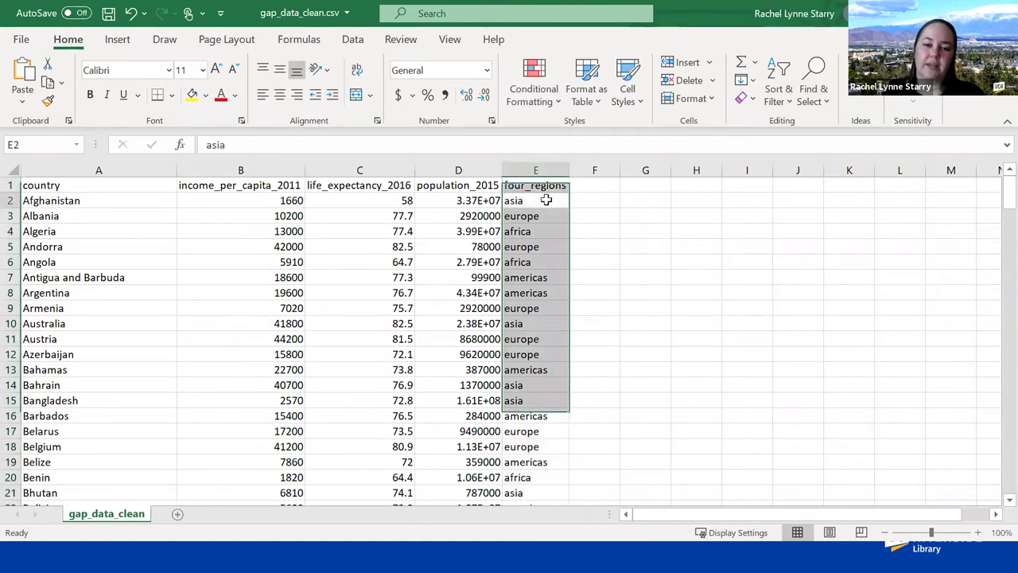
{"action": "key", "text": "Down"}
{"action": "key", "text": "Down"}
{"action": "key", "text": "Down"}
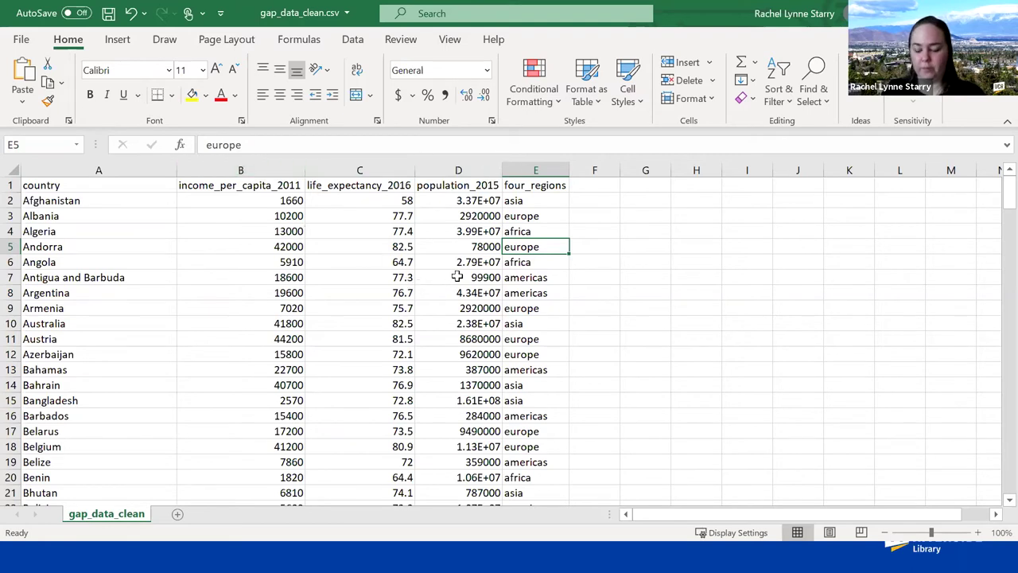
{"action": "key", "text": "alt+Tab"}
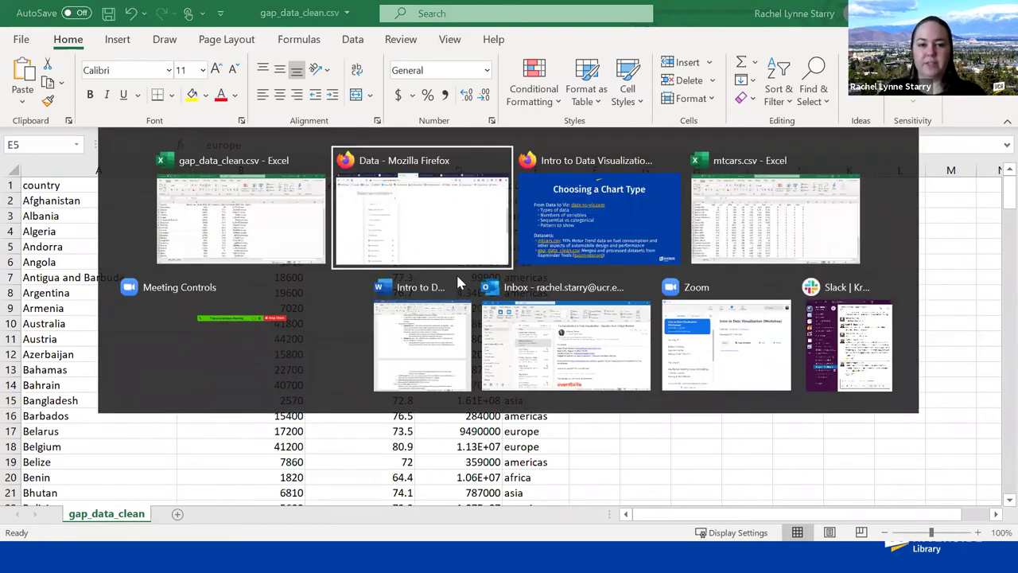
{"action": "key", "text": "alt+Tab"}
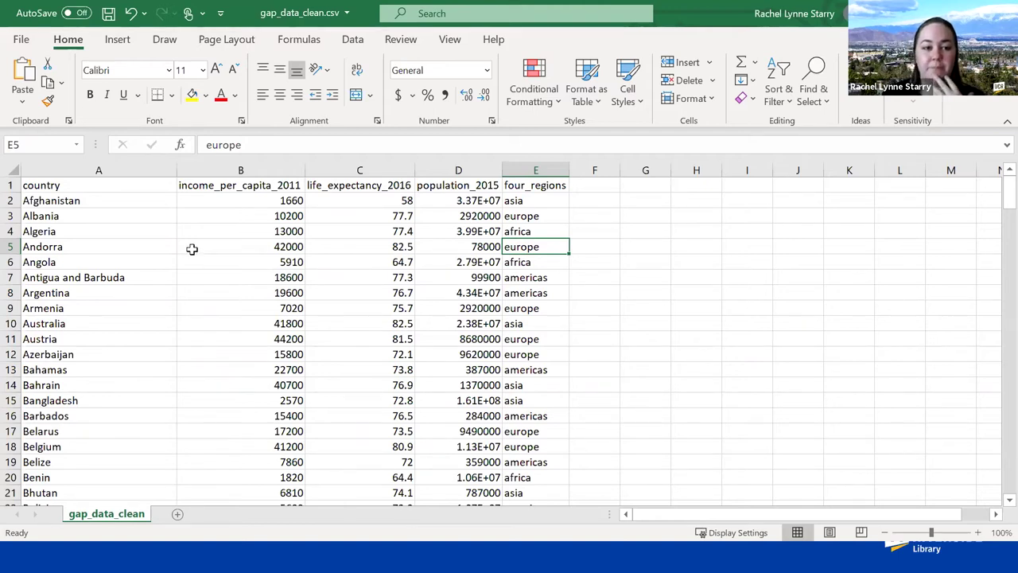
Review the four_regions, population_2015, income_per_capita_2011 and life_expectancy_2016 columns one by one as candidate chart variables.
{"action": "left_click", "coordinate": [532, 169]}
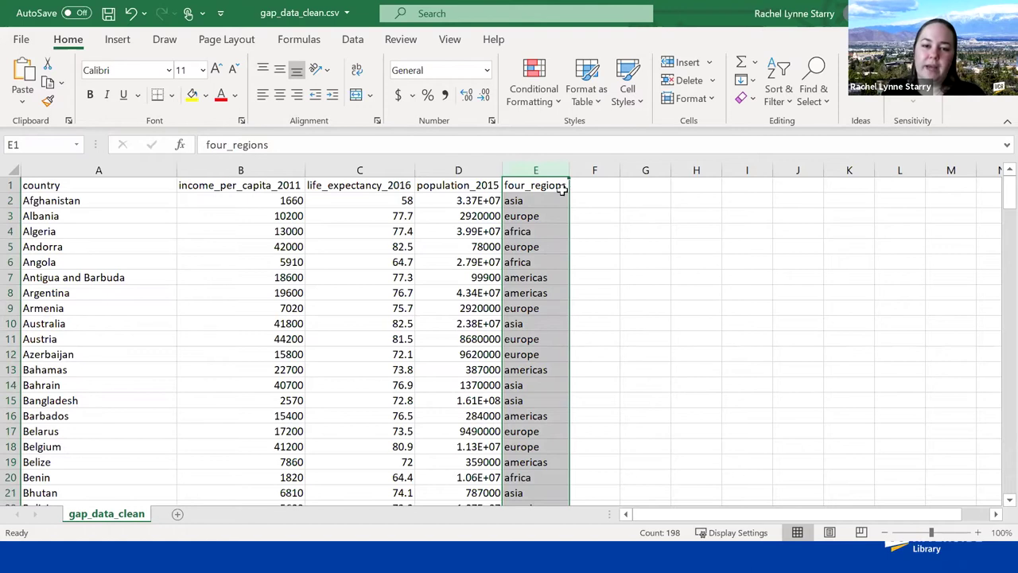
{"action": "left_click", "coordinate": [472, 187]}
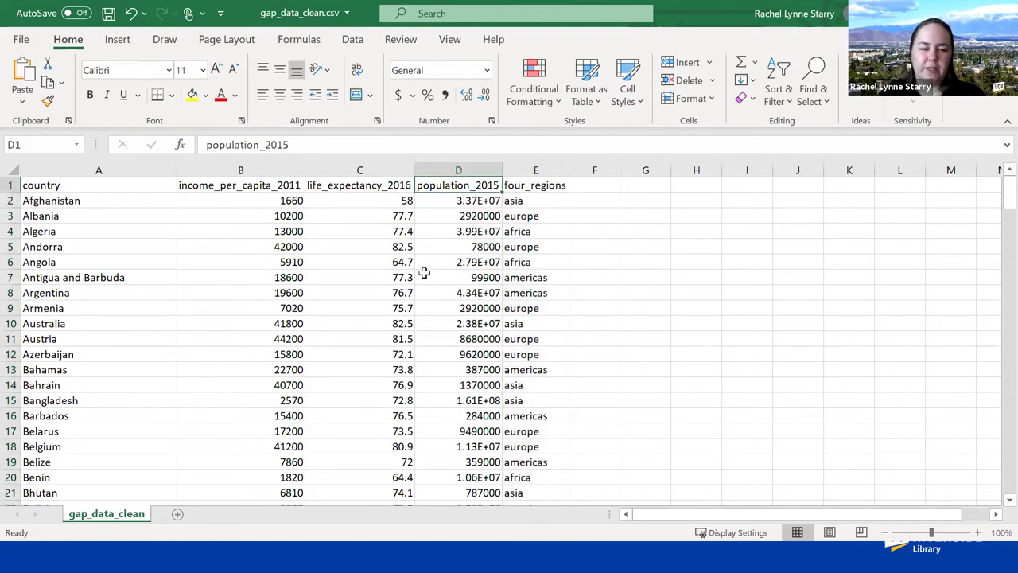
{"action": "left_click", "coordinate": [261, 166]}
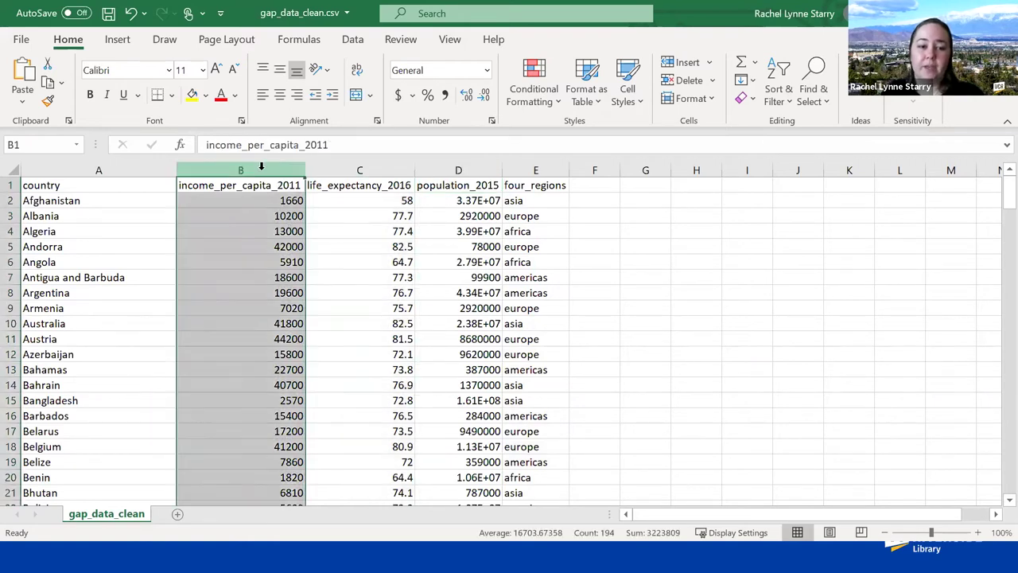
{"action": "left_click", "coordinate": [374, 166]}
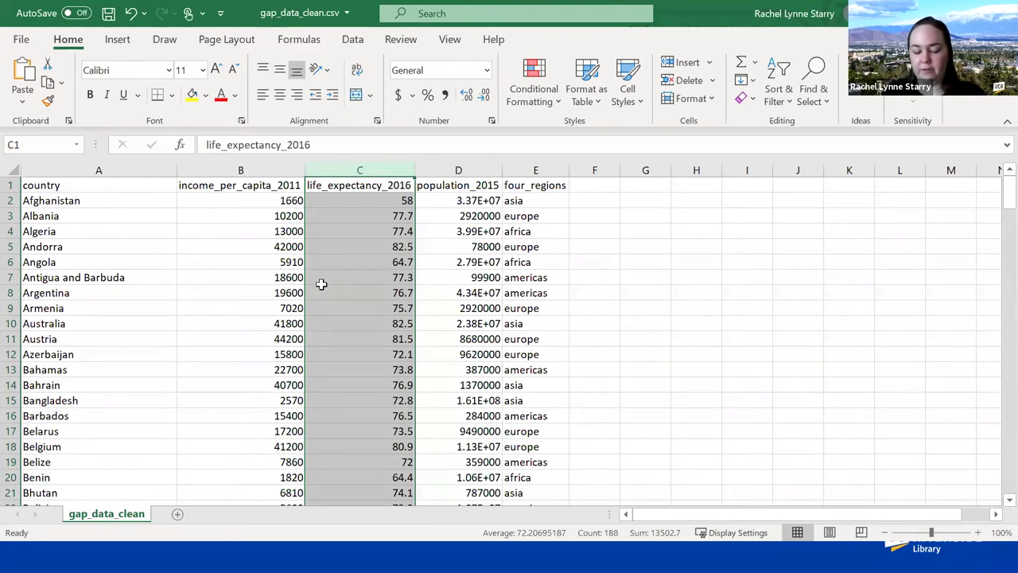
Switch back to the From Data to Viz page in Firefox and show the decision tree for Numeric data.
{"action": "key", "text": "alt+Tab"}
{"action": "key", "text": "alt+Tab"}
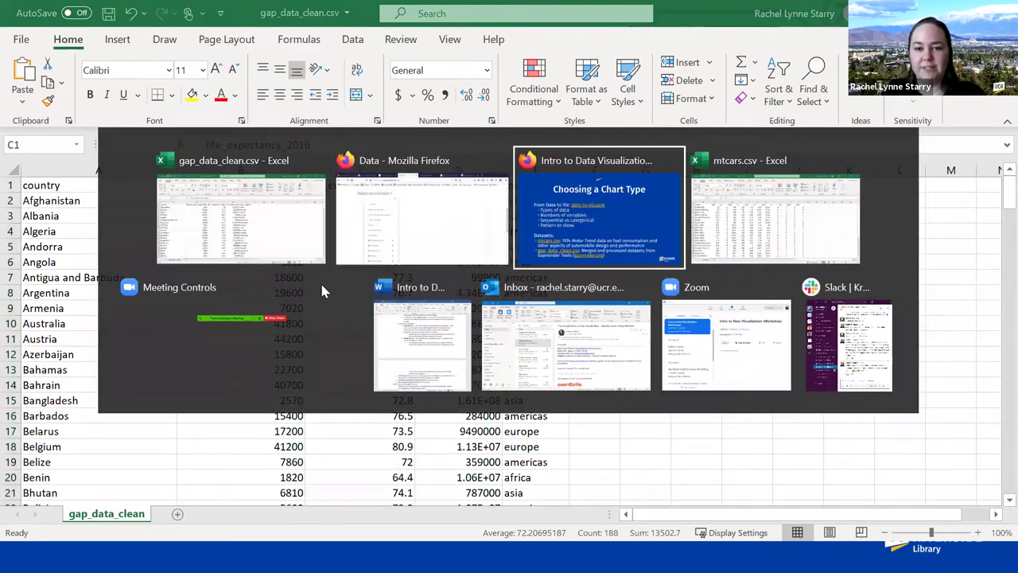
{"action": "left_click", "coordinate": [436, 199]}
{"action": "left_click", "coordinate": [296, 14]}
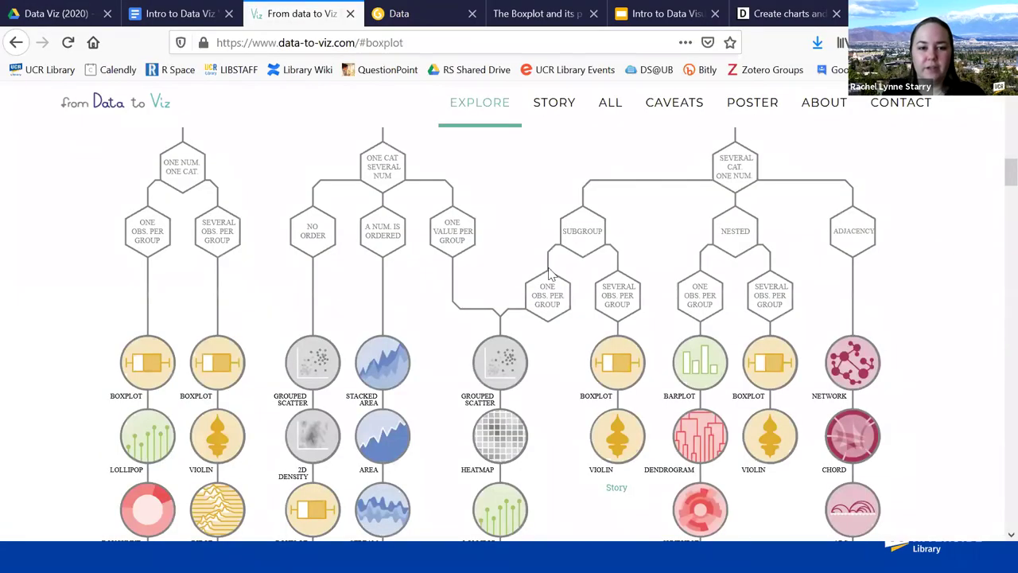
{"action": "scroll", "coordinate": [536, 275], "scroll_direction": "up", "scroll_amount": 3}
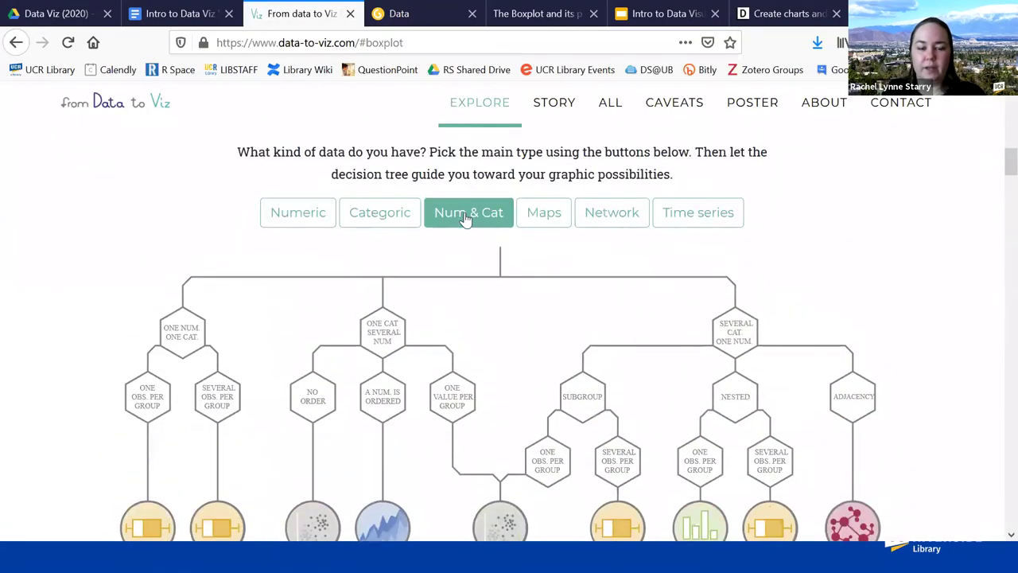
{"action": "left_click", "coordinate": [310, 213]}
{"action": "scroll", "coordinate": [268, 276], "scroll_direction": "down", "scroll_amount": 2}
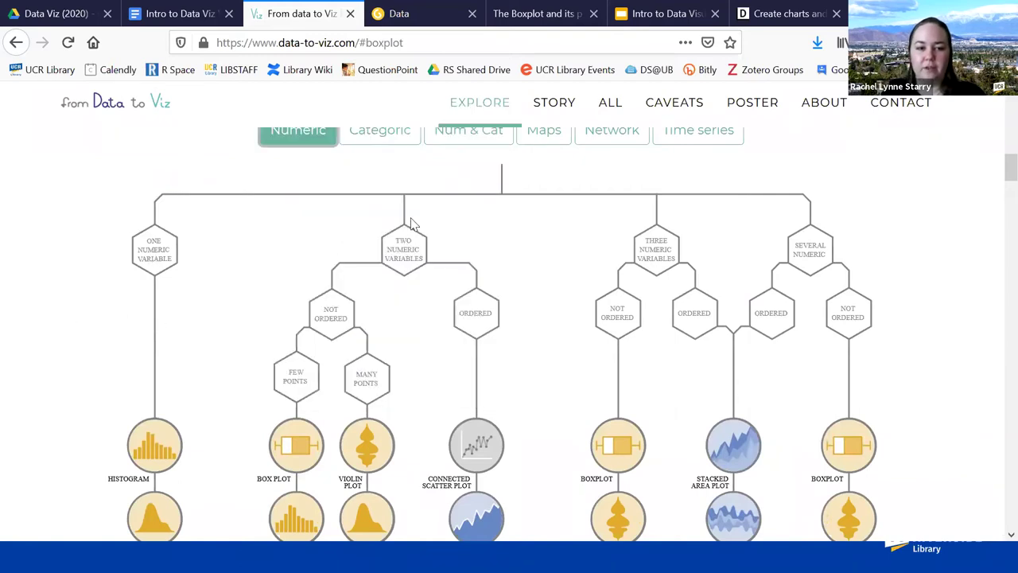
{"action": "scroll", "coordinate": [406, 243], "scroll_direction": "down", "scroll_amount": 2}
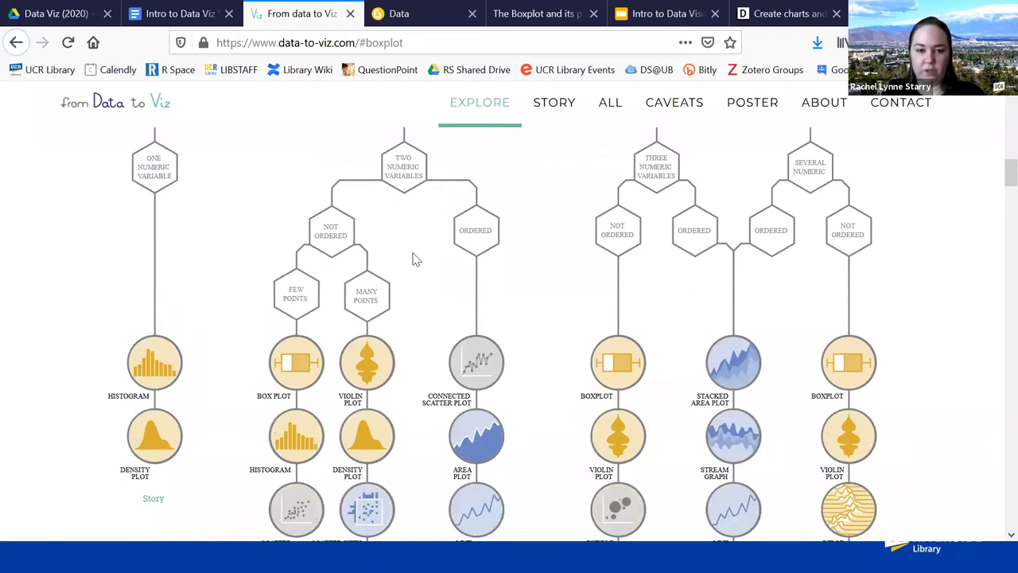
Compare the ordered two-numeric-variable example with the income_per_capita_2011 values in the Excel data, returning to the decision tree in Firefox.
{"action": "mouse_move", "coordinate": [487, 232]}
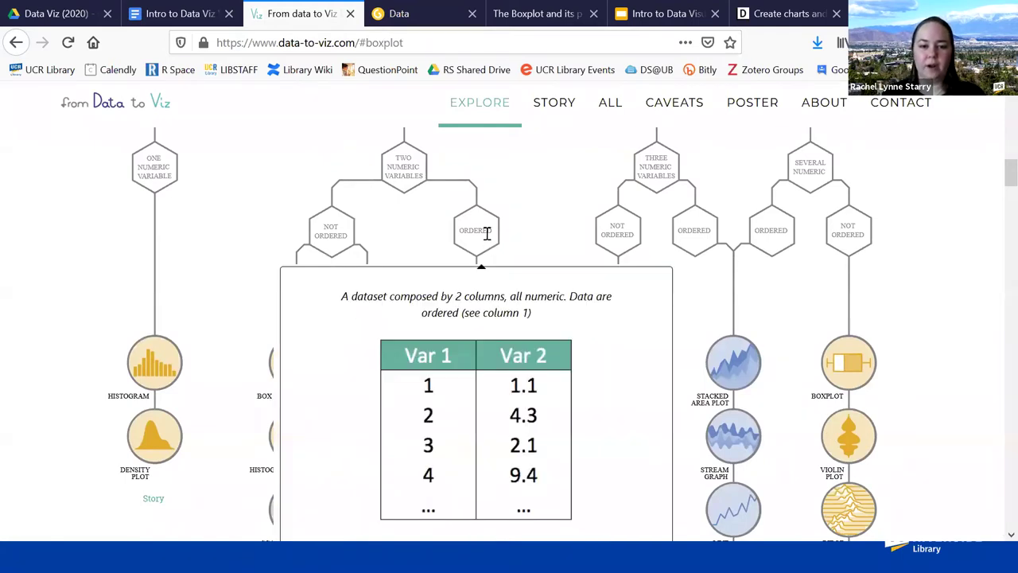
{"action": "key", "text": "alt+Tab"}
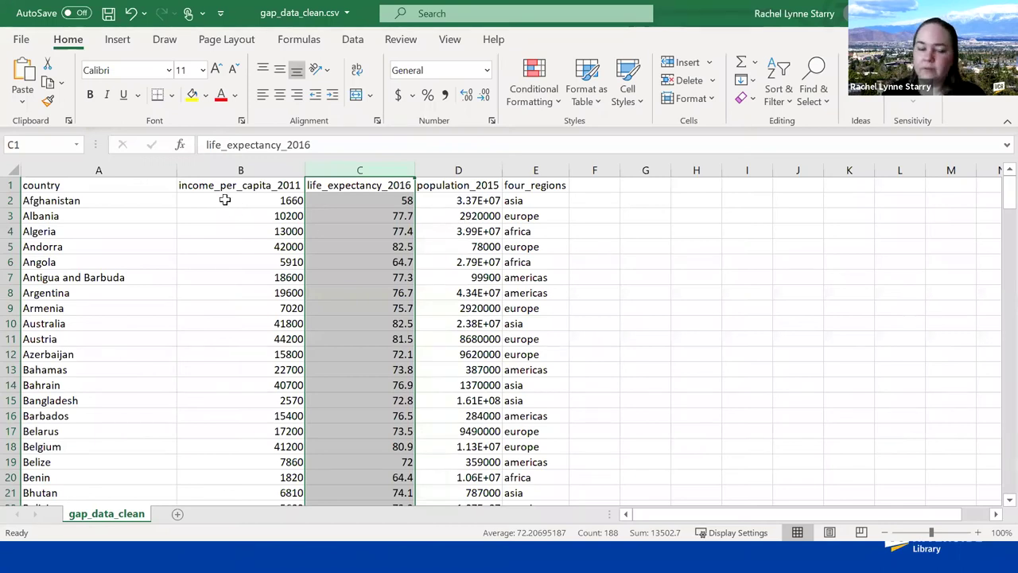
{"action": "left_click", "coordinate": [225, 200]}
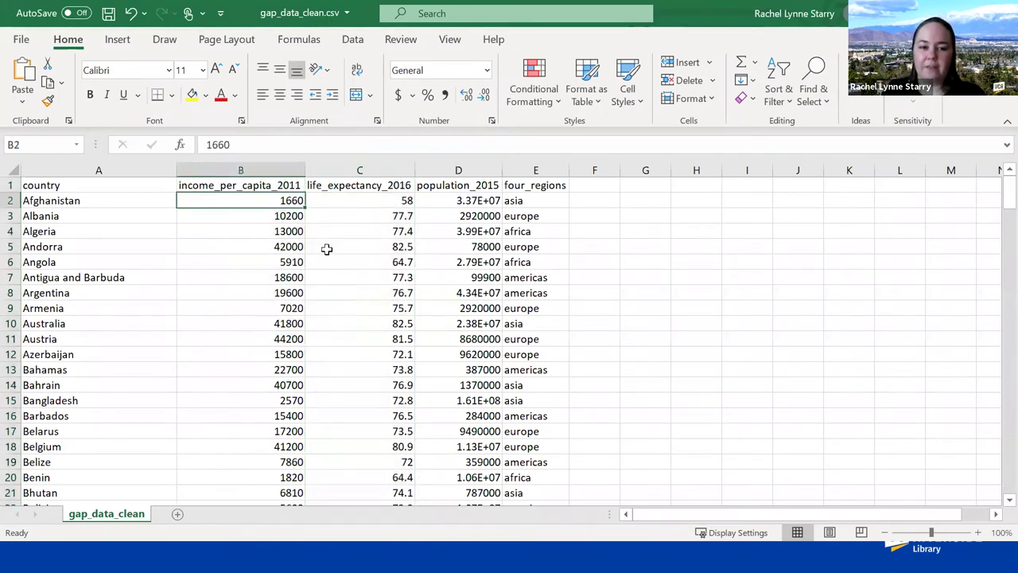
{"action": "key", "text": "alt+Tab"}
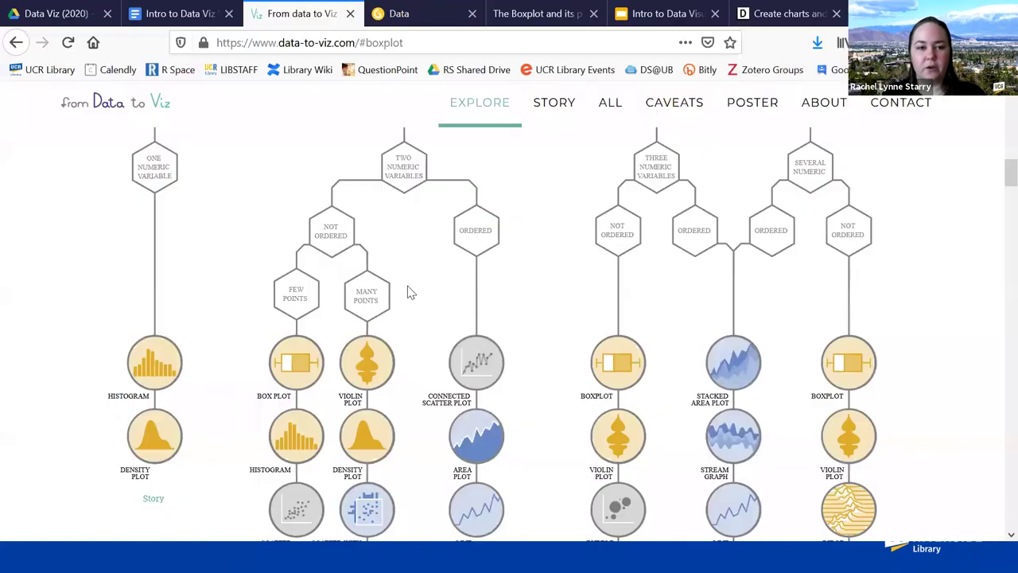
Review the chart options for two unordered numeric variables with few or many points, and read the Scatter Plot description.
{"action": "scroll", "coordinate": [406, 249], "scroll_direction": "down", "scroll_amount": 2}
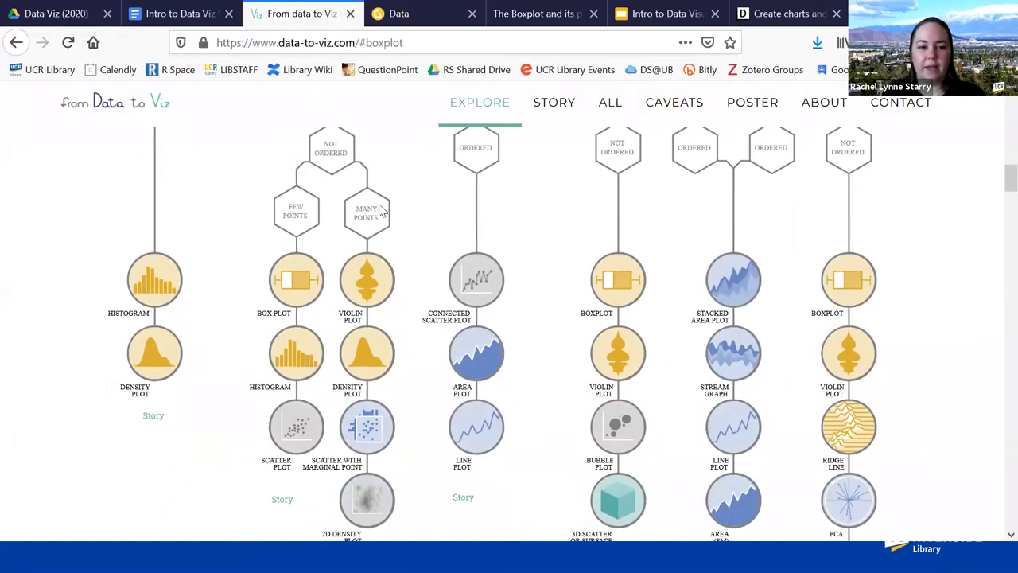
{"action": "mouse_move", "coordinate": [362, 212]}
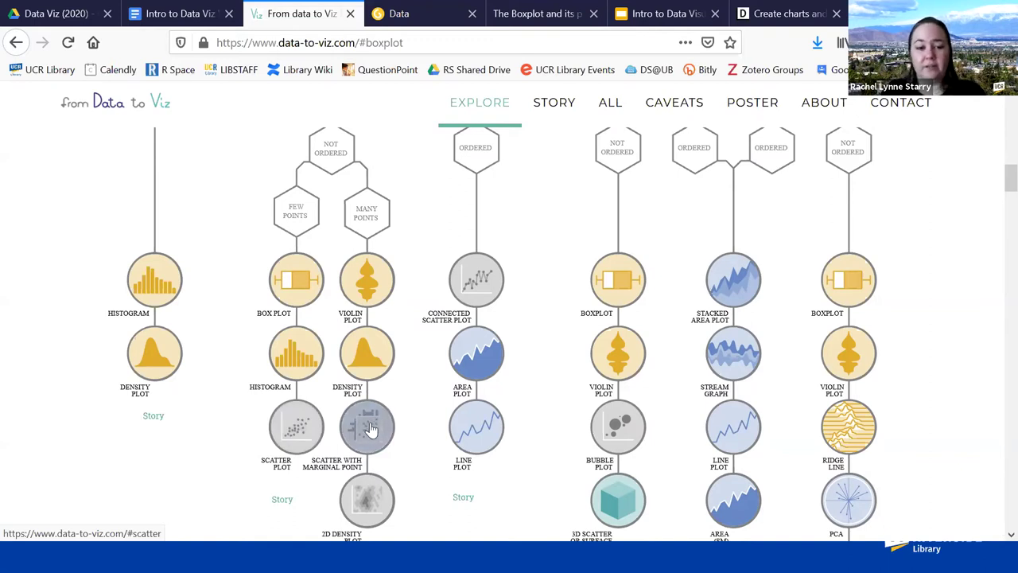
{"action": "scroll", "coordinate": [374, 305], "scroll_direction": "down", "scroll_amount": 4}
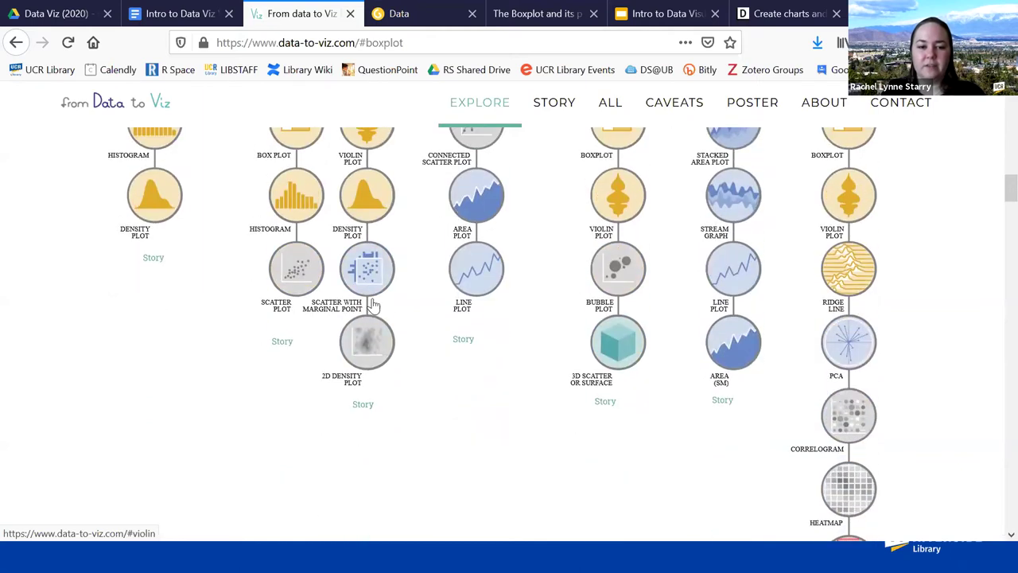
{"action": "scroll", "coordinate": [374, 306], "scroll_direction": "up", "scroll_amount": 2}
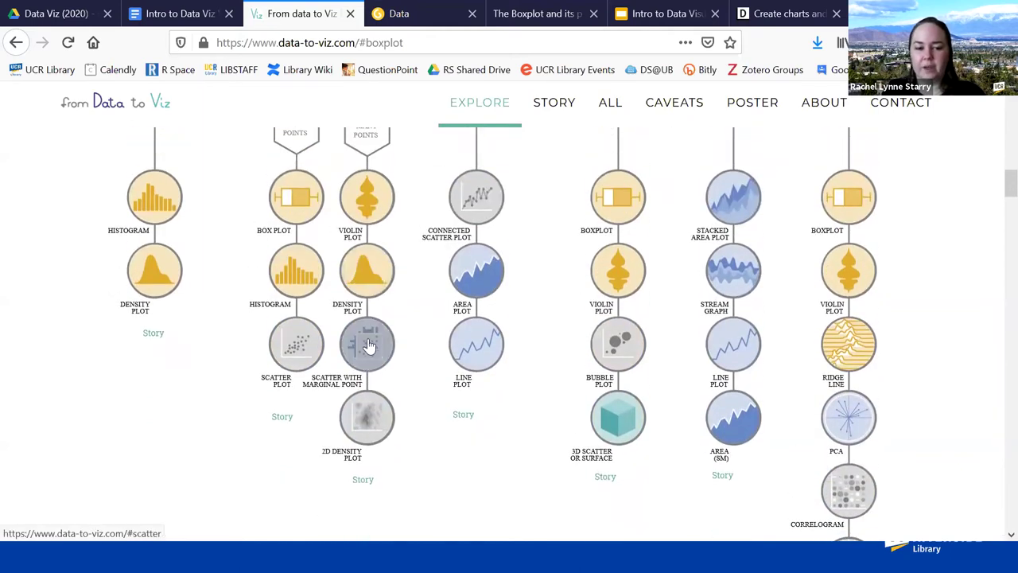
{"action": "scroll", "coordinate": [350, 326], "scroll_direction": "up", "scroll_amount": 4}
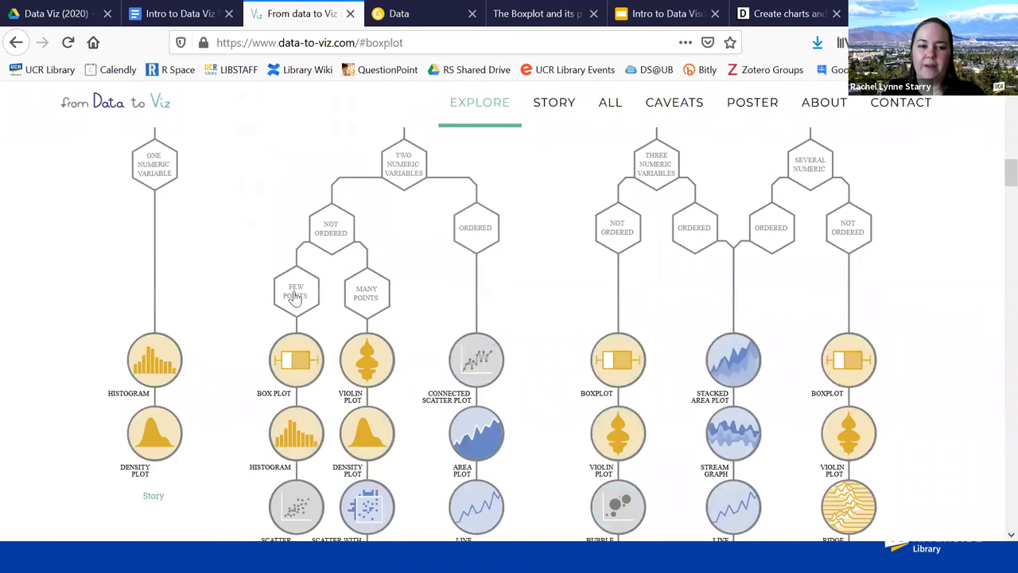
{"action": "scroll", "coordinate": [295, 296], "scroll_direction": "down", "scroll_amount": 2}
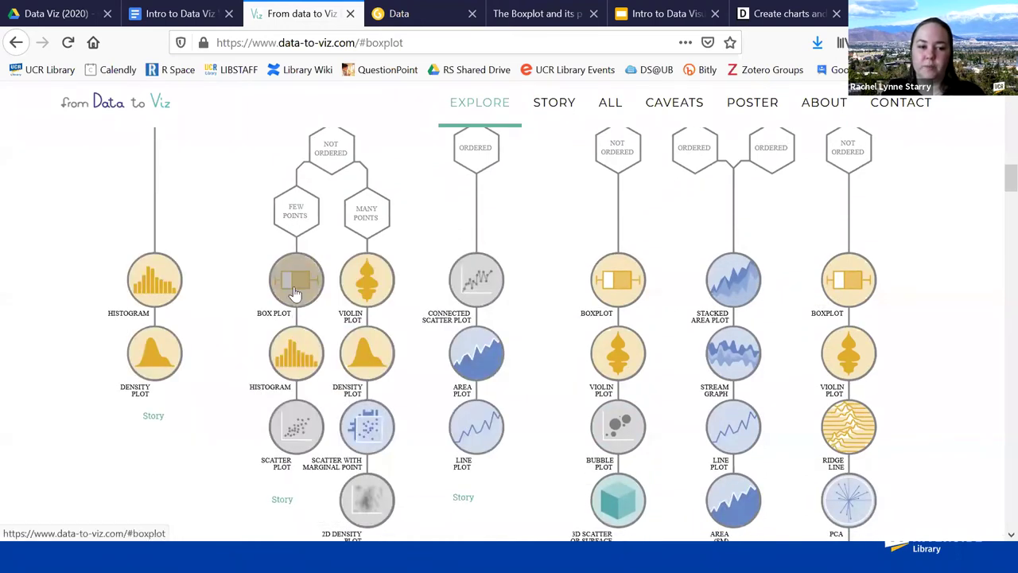
{"action": "left_click", "coordinate": [296, 431]}
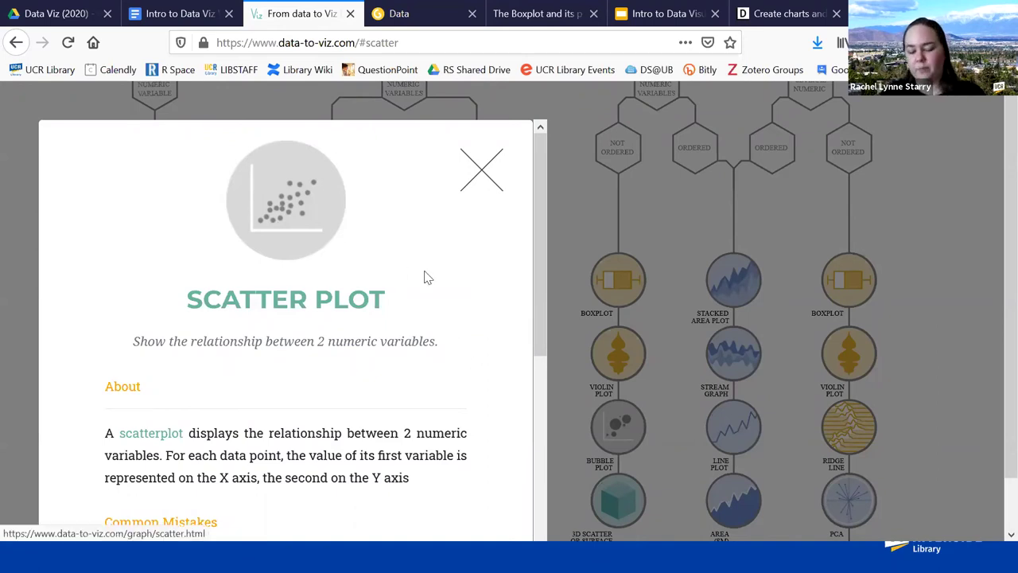
{"action": "left_click", "coordinate": [496, 178]}
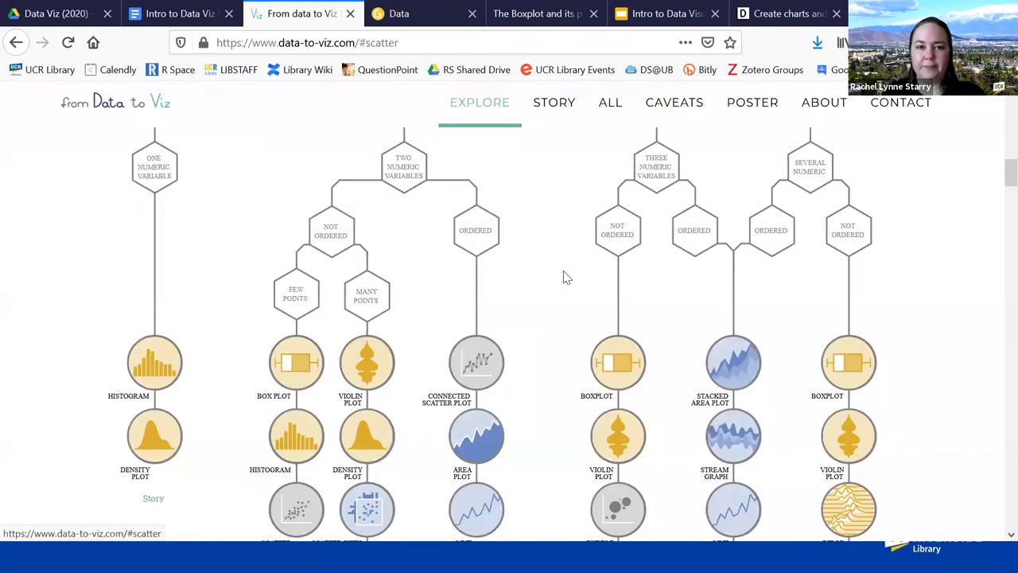
Switch to the slideshow and advance from Choosing a Chart Type to the Color and Accessible Design slide.
{"action": "key", "text": "alt+Tab"}
{"action": "key", "text": "alt+Tab"}
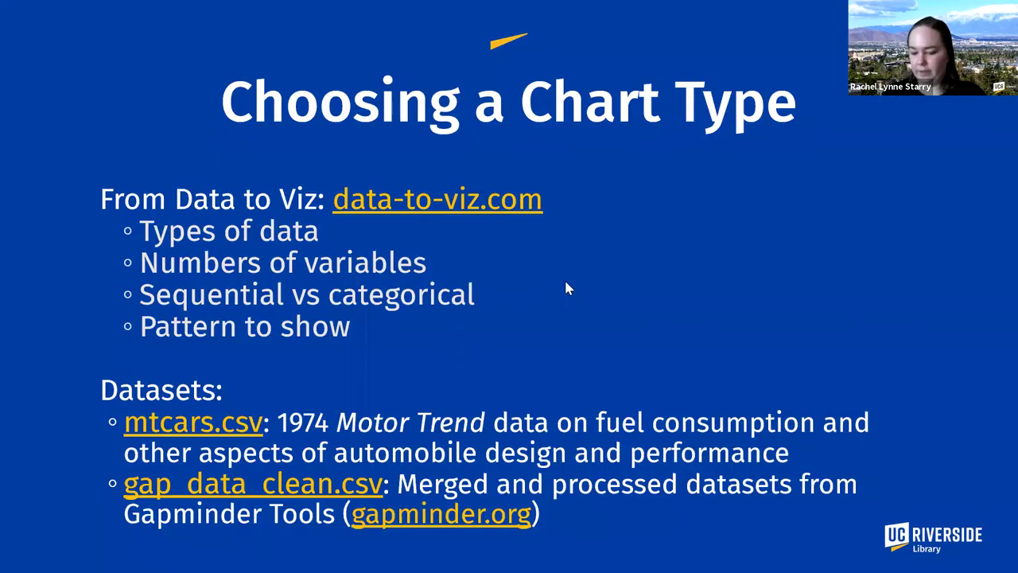
{"action": "key", "text": "Right"}
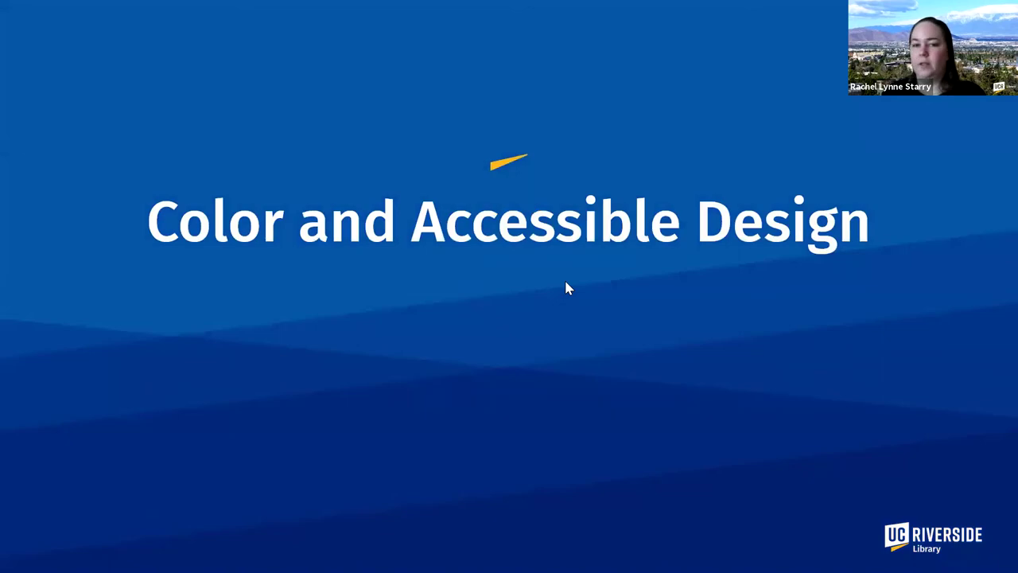
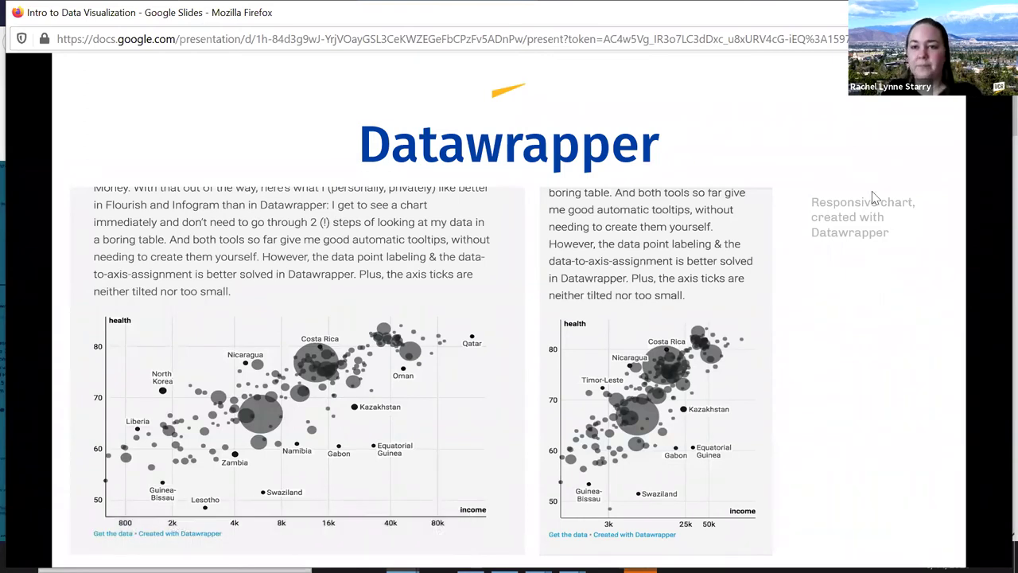
Switch from the slideshow to the Datawrapper site in Firefox and start creating a new chart.
{"action": "key", "text": "alt+Tab"}
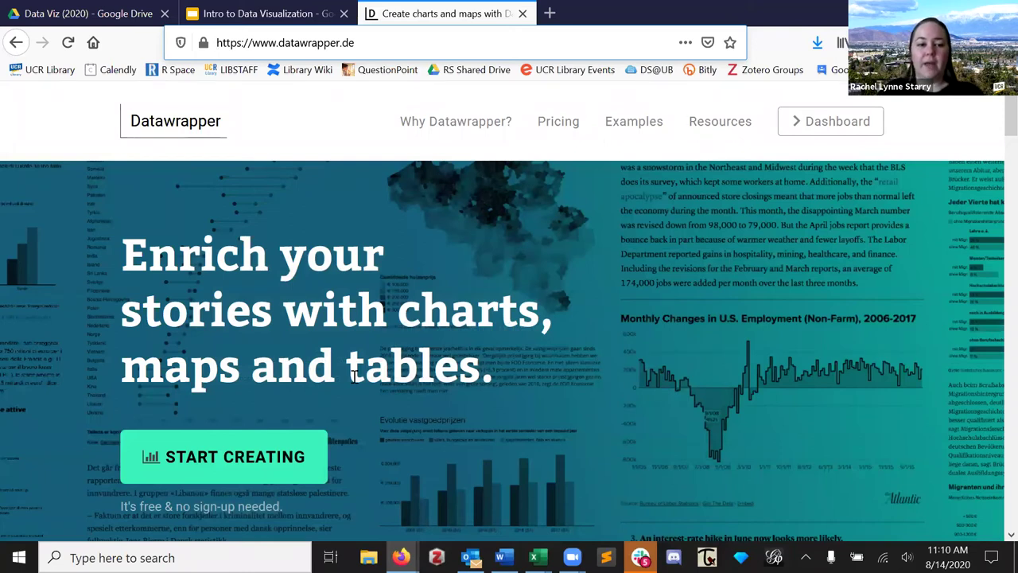
{"action": "left_click", "coordinate": [221, 455]}
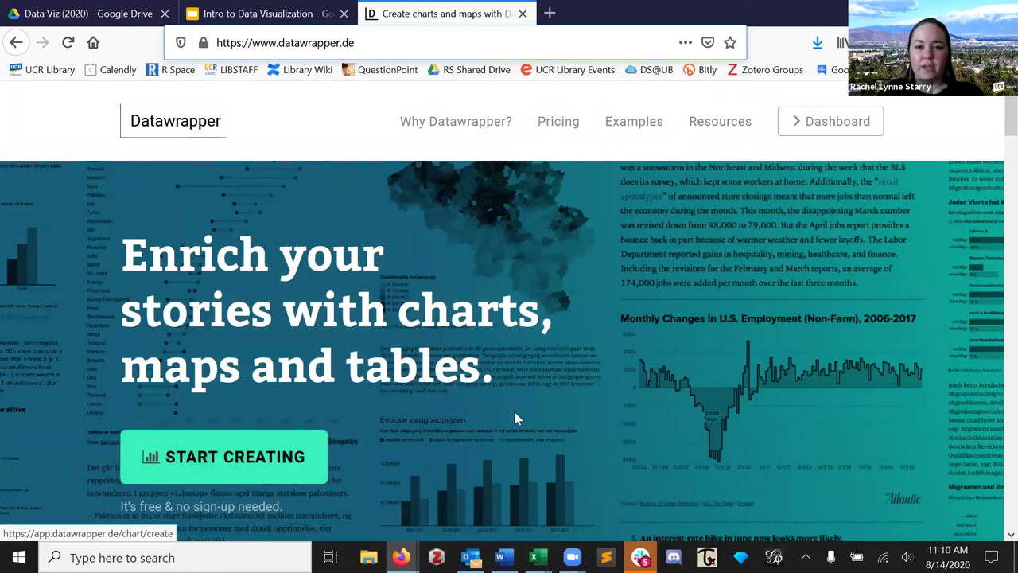
{"action": "scroll", "coordinate": [285, 366], "scroll_direction": "down", "scroll_amount": 2}
{"action": "left_click", "coordinate": [248, 381]}
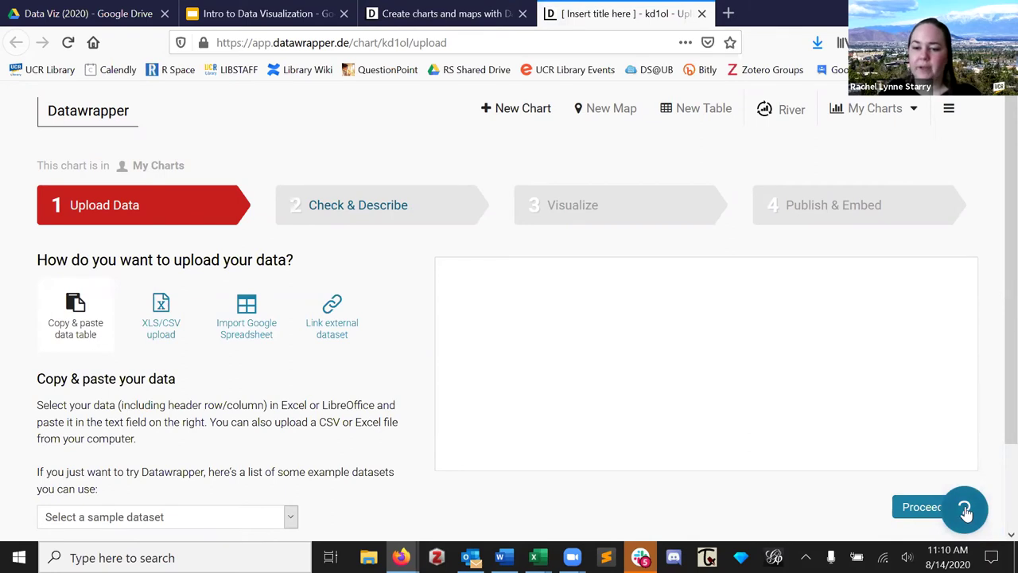
Browse the Instant Answers help articles on the Upload Data page, and close the help.
{"action": "scroll", "coordinate": [868, 405], "scroll_direction": "down", "scroll_amount": 2}
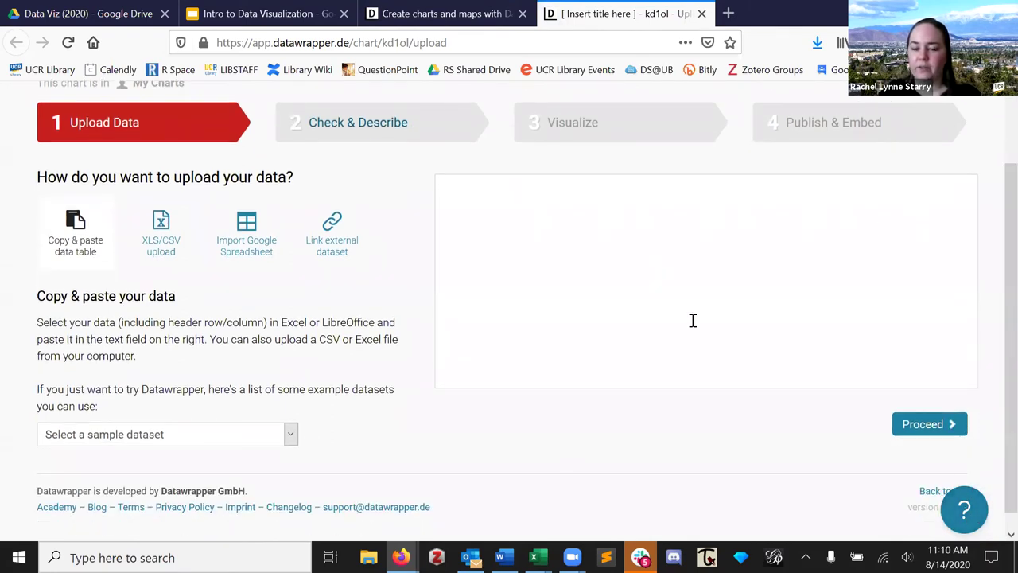
{"action": "left_click", "coordinate": [966, 516]}
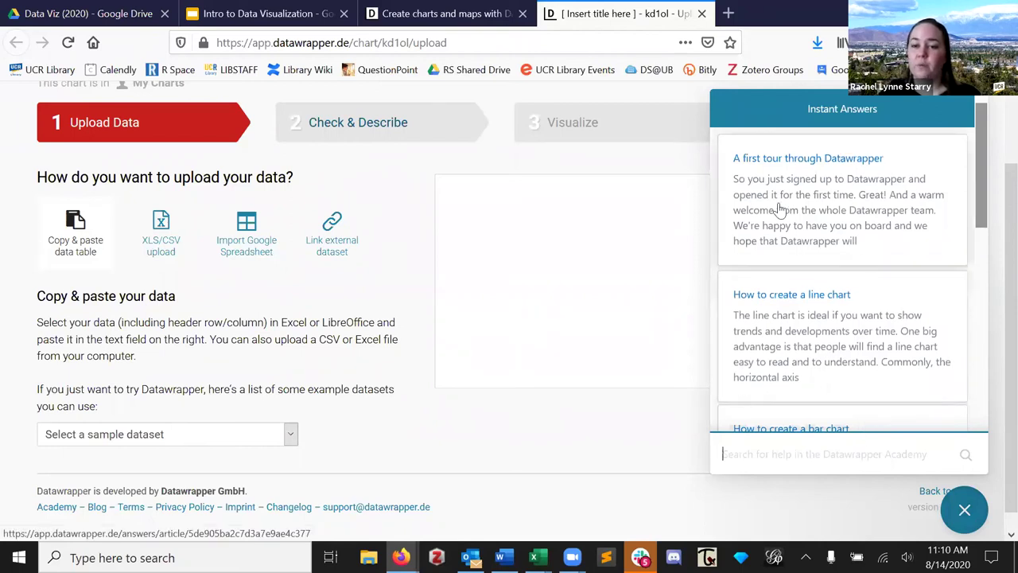
{"action": "scroll", "coordinate": [795, 218], "scroll_direction": "down", "scroll_amount": 4}
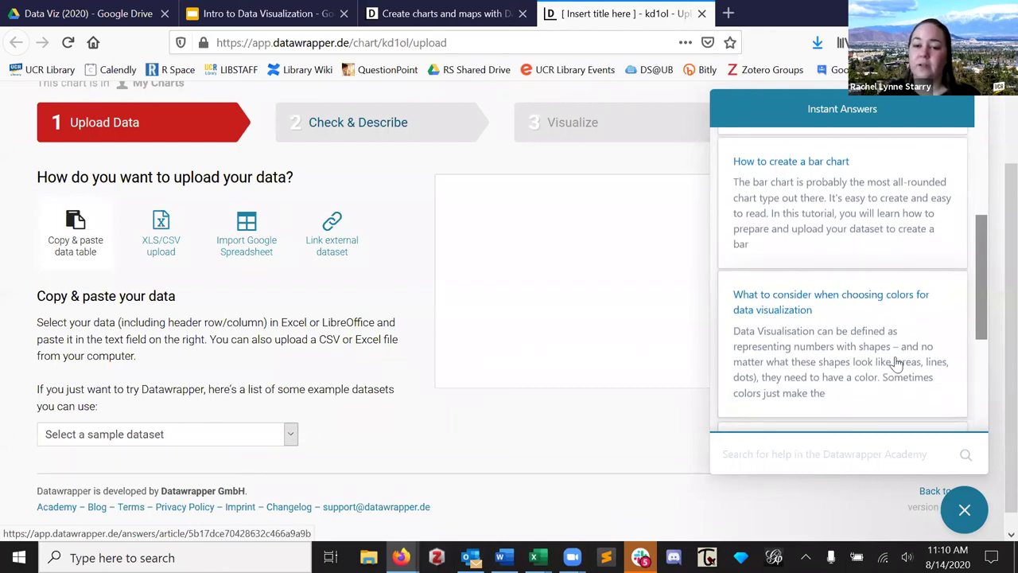
{"action": "left_click", "coordinate": [965, 513]}
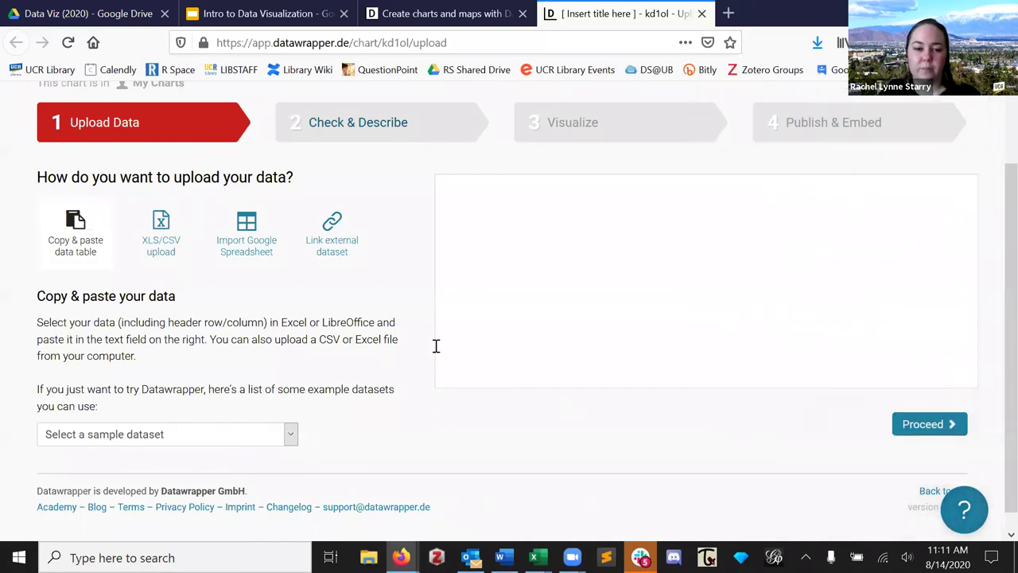
Look through the list of saved charts and the account options such as settings, teams and language.
{"action": "scroll", "coordinate": [416, 346], "scroll_direction": "up", "scroll_amount": 2}
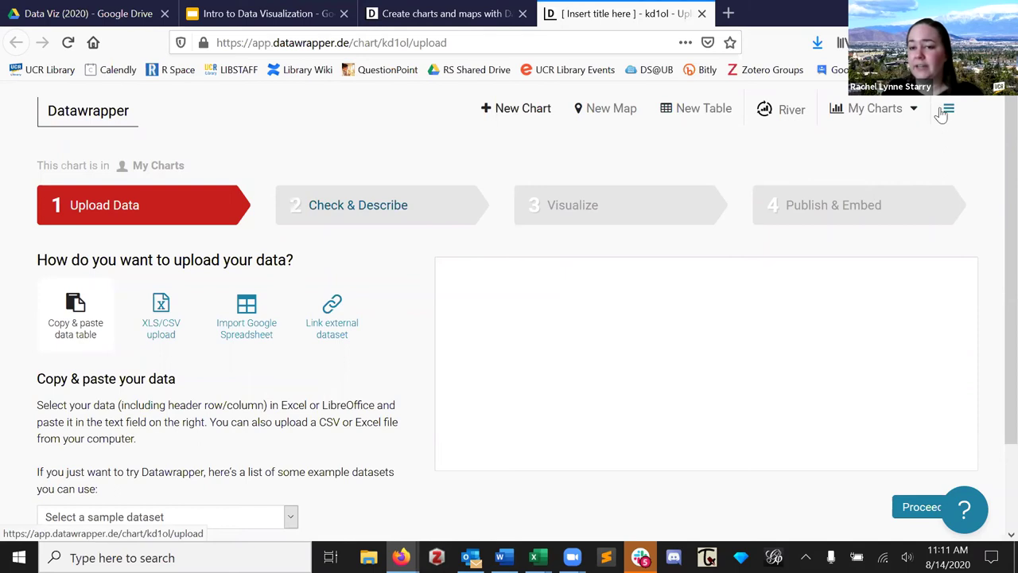
{"action": "left_click", "coordinate": [915, 118]}
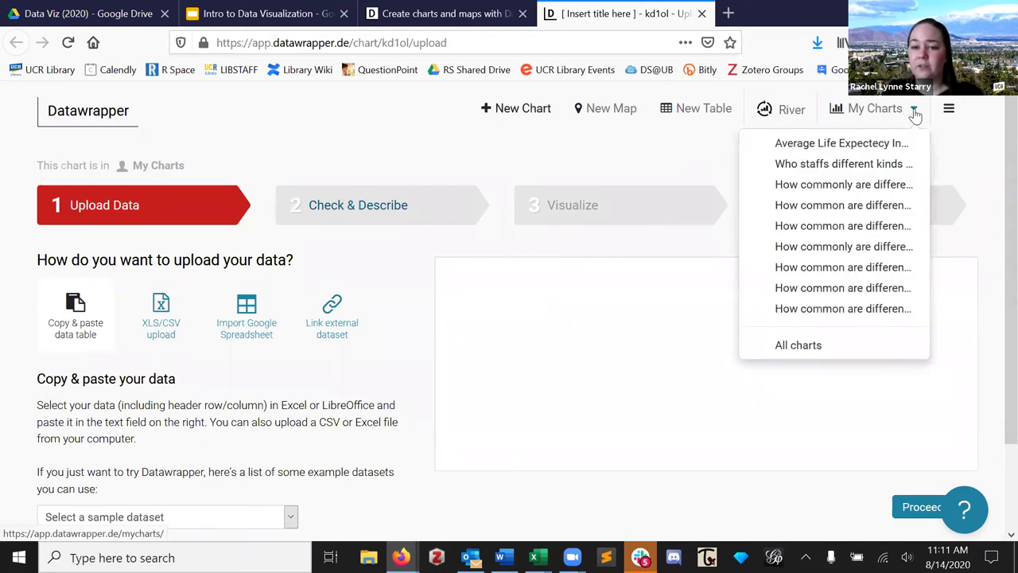
{"action": "left_click", "coordinate": [913, 111]}
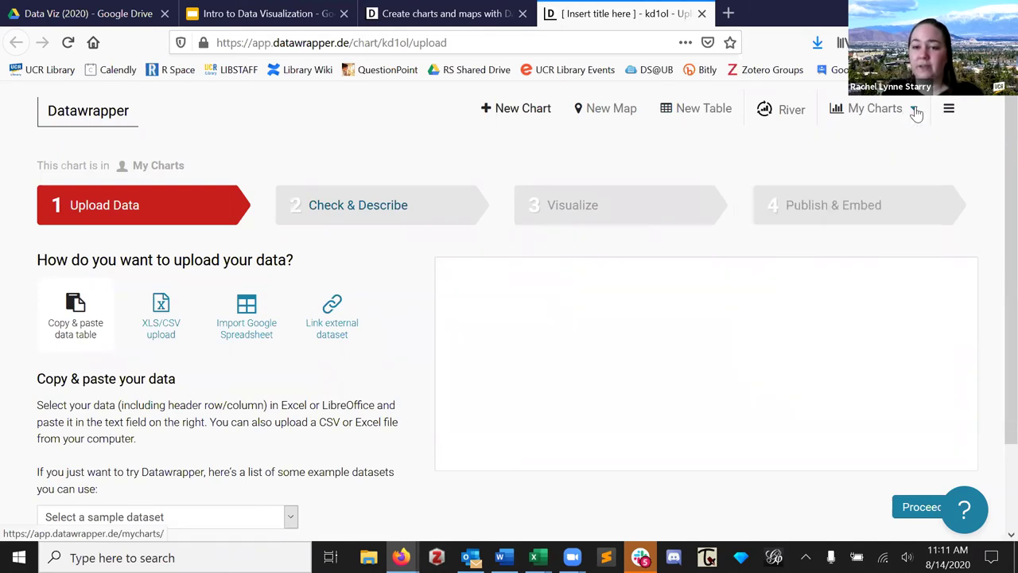
{"action": "left_click", "coordinate": [949, 112]}
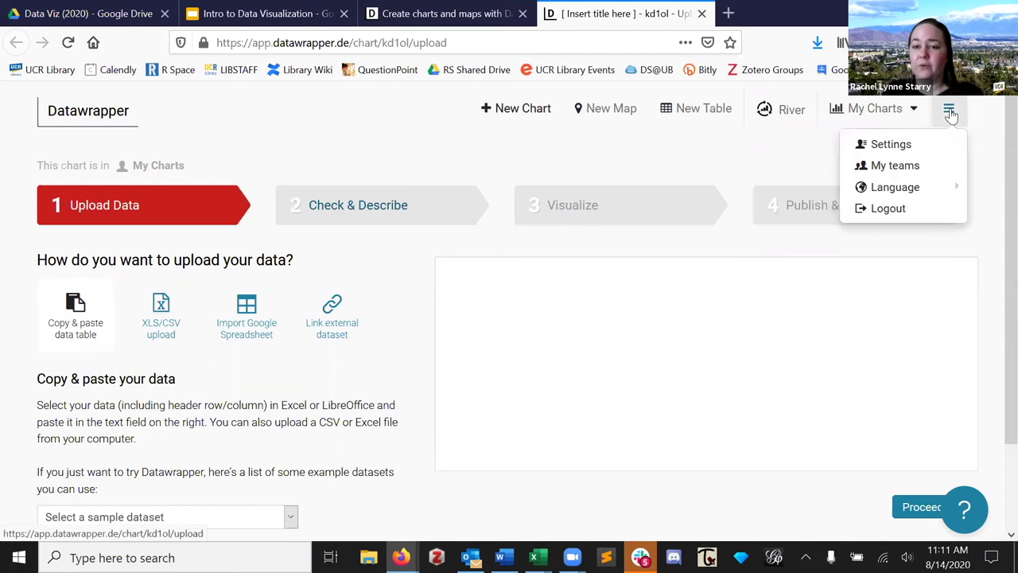
{"action": "left_click", "coordinate": [950, 116]}
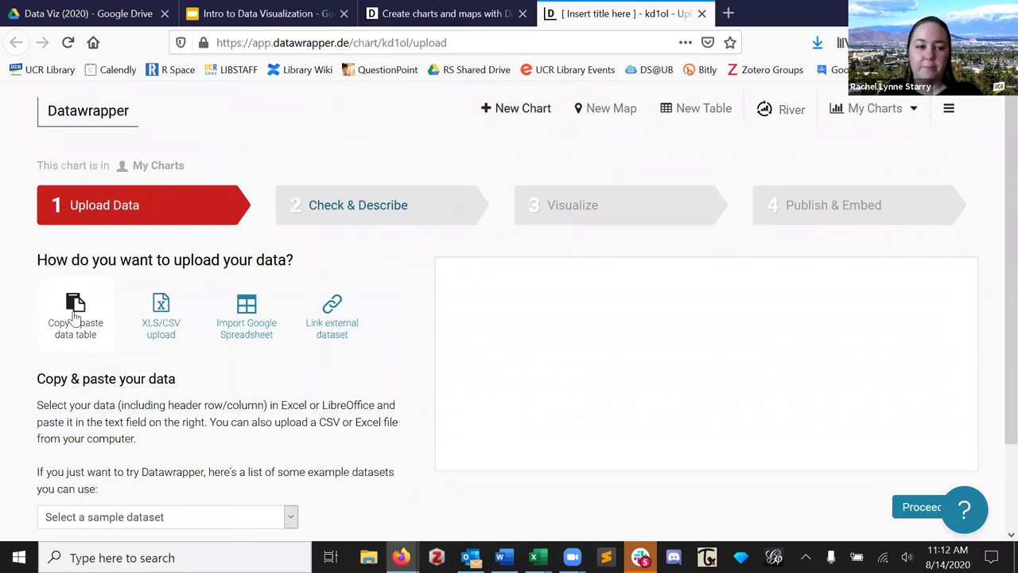
Upload gap_data_clean.csv from the Desktop as the chart's data.
{"action": "left_click", "coordinate": [176, 327]}
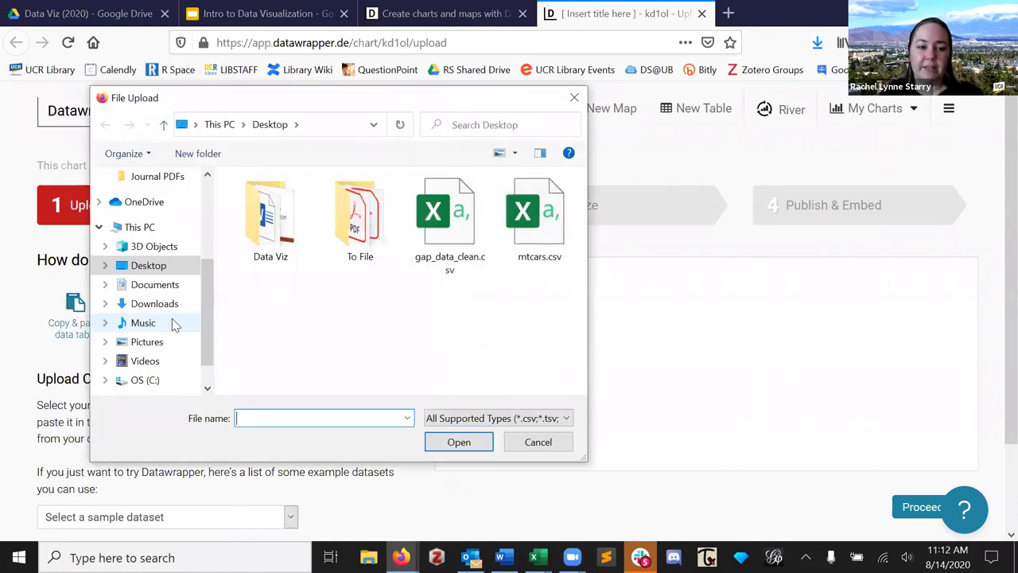
{"action": "left_click", "coordinate": [451, 219]}
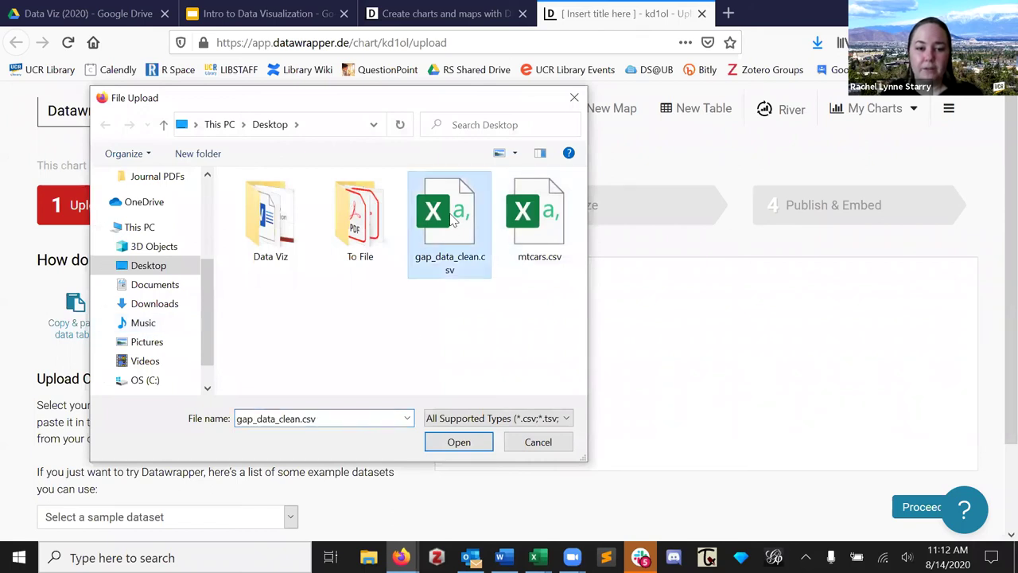
{"action": "left_click", "coordinate": [455, 442]}
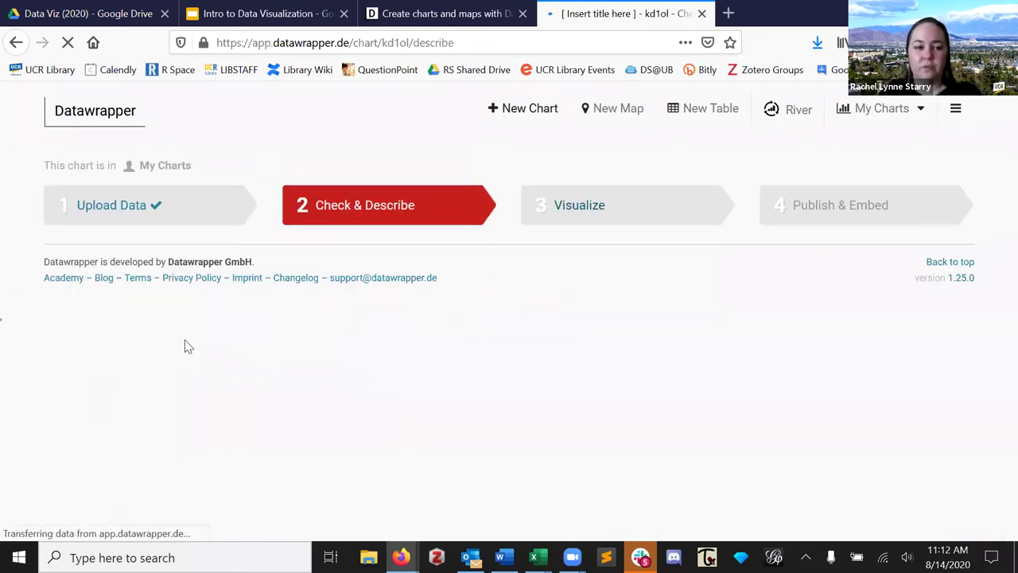
Return to the Upload Data stage and look over the available sample datasets without choosing one.
{"action": "left_click", "coordinate": [168, 209]}
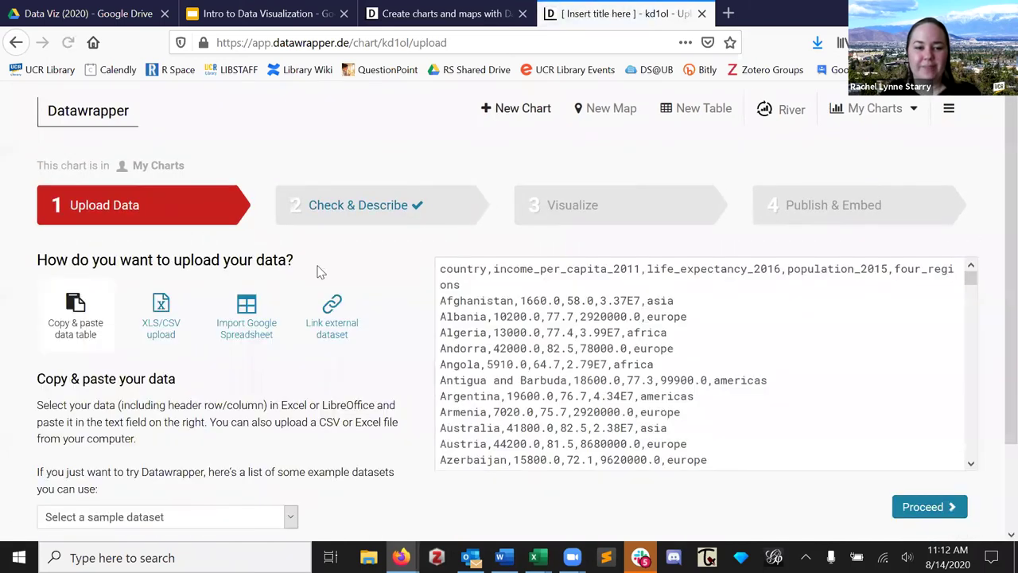
{"action": "scroll", "coordinate": [402, 282], "scroll_direction": "down", "scroll_amount": 2}
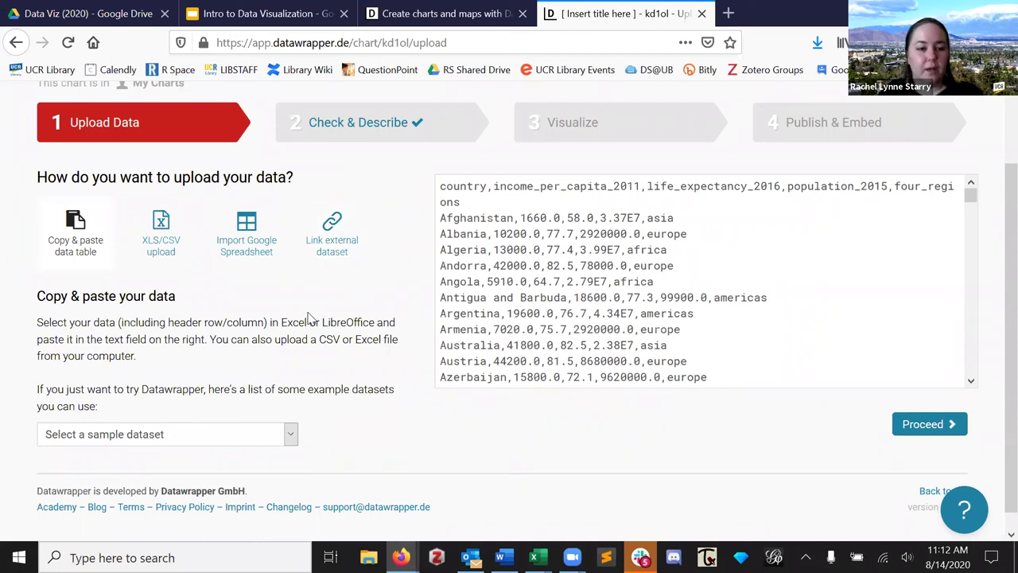
{"action": "scroll", "coordinate": [314, 398], "scroll_direction": "down", "scroll_amount": 1}
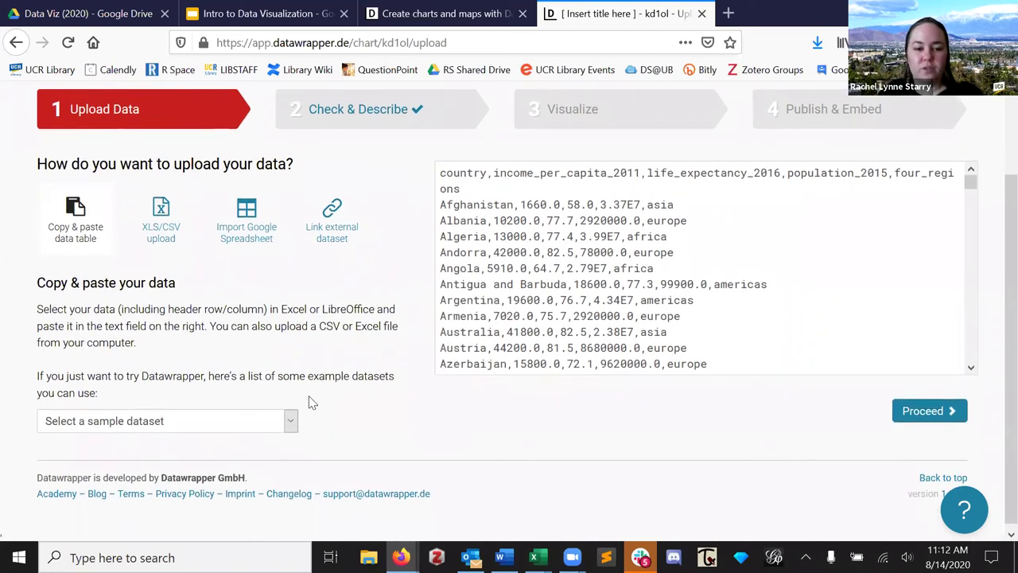
{"action": "left_click", "coordinate": [291, 416]}
{"action": "scroll", "coordinate": [280, 369], "scroll_direction": "down", "scroll_amount": 1}
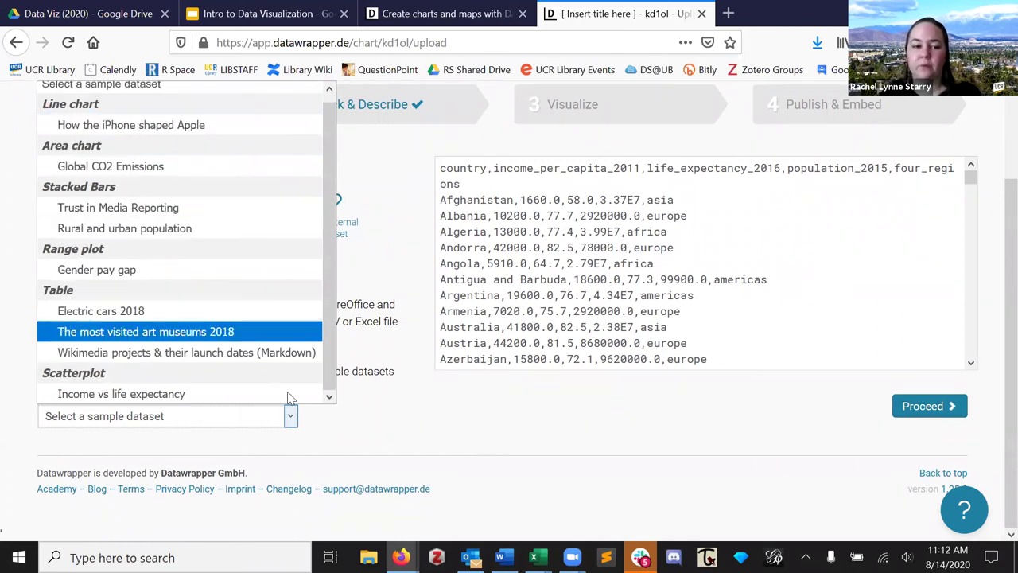
{"action": "left_click", "coordinate": [384, 426]}
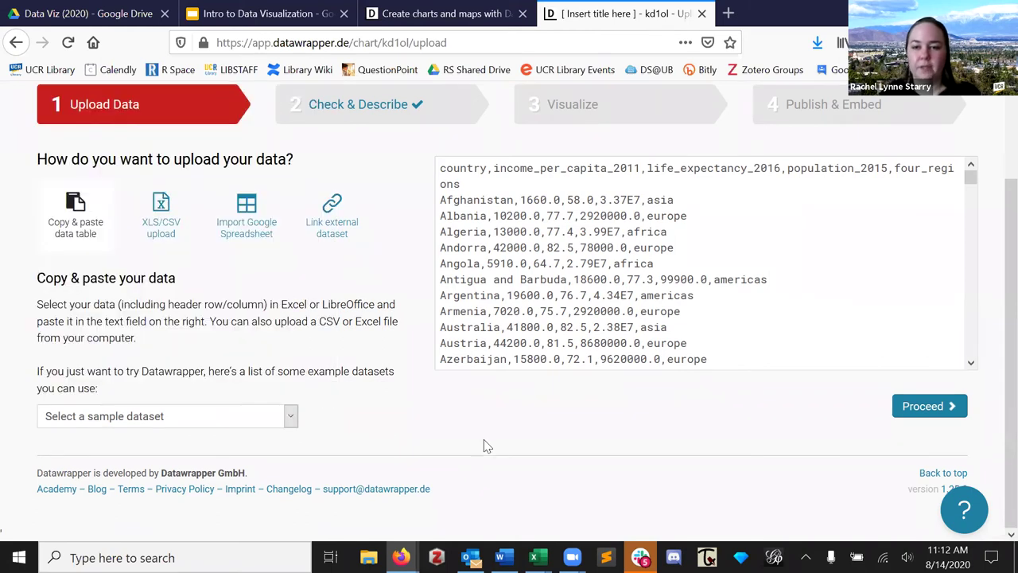
Look over the uploaded data rows and proceed to the Check & Describe stage.
{"action": "scroll", "coordinate": [477, 334], "scroll_direction": "up", "scroll_amount": 2}
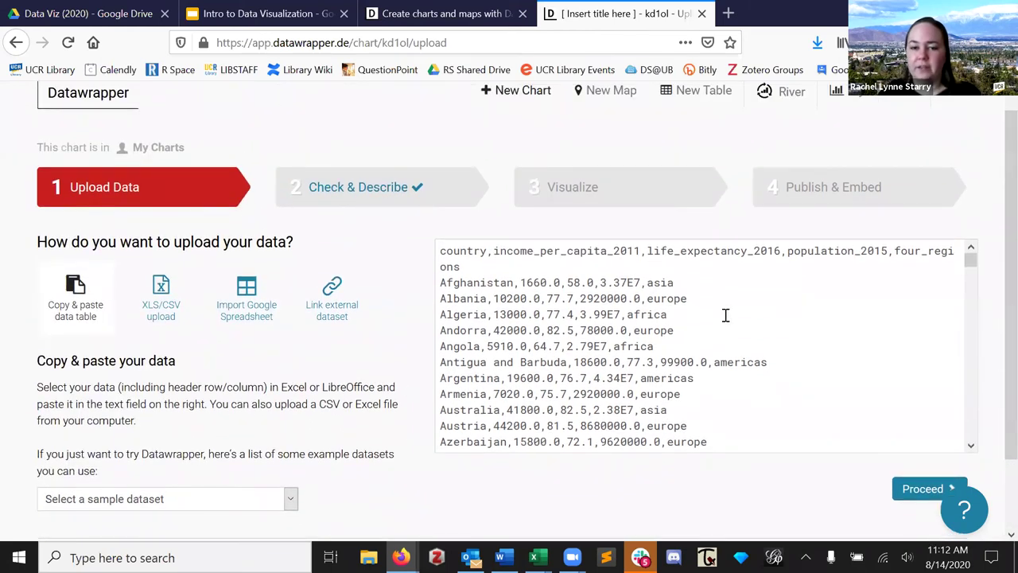
{"action": "scroll", "coordinate": [725, 316], "scroll_direction": "down", "scroll_amount": 2}
{"action": "scroll", "coordinate": [798, 459], "scroll_direction": "down", "scroll_amount": 2}
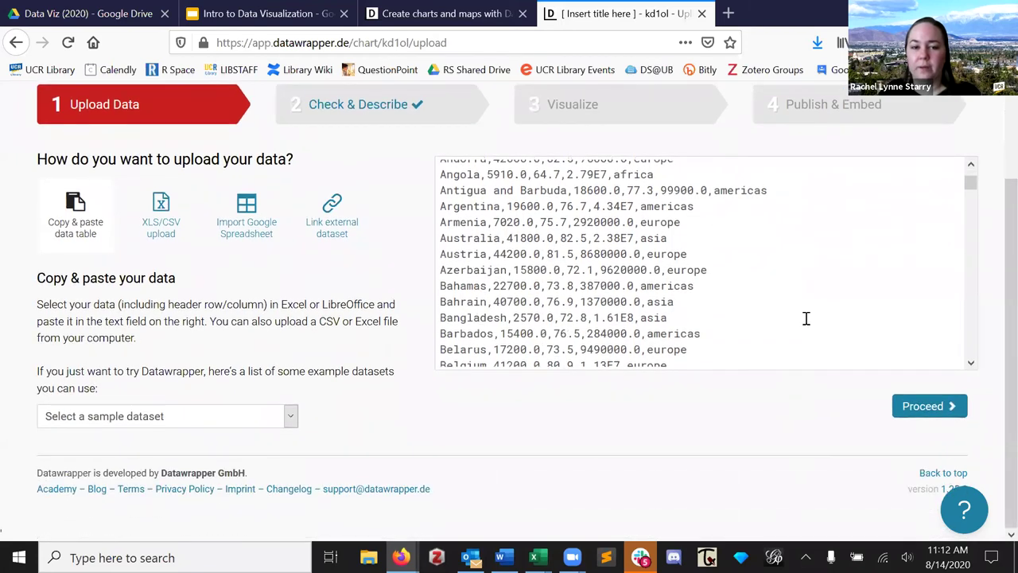
{"action": "left_click", "coordinate": [919, 411]}
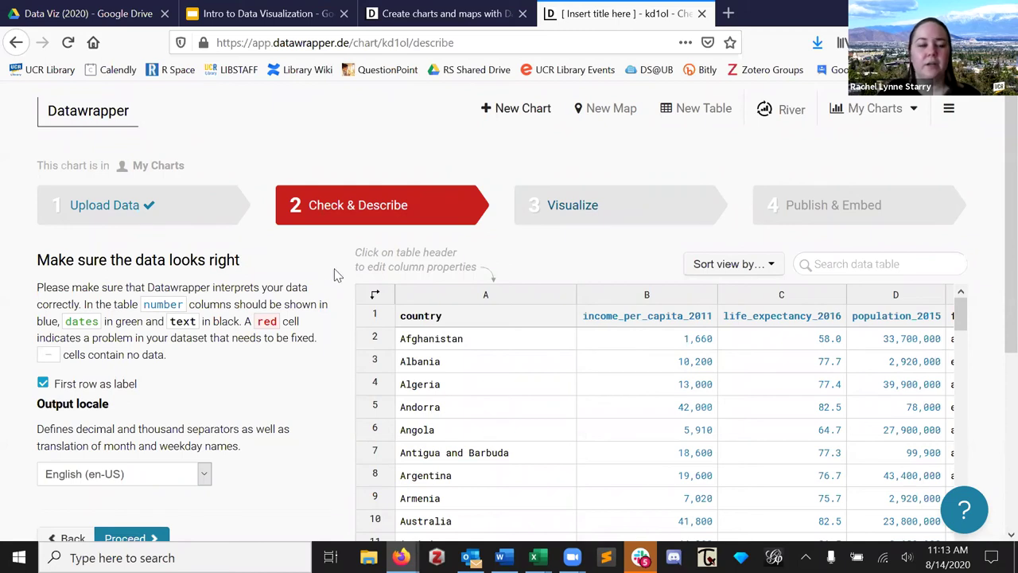
Try swapping the data table's rows and columns, and restore the original orientation.
{"action": "scroll", "coordinate": [335, 274], "scroll_direction": "down", "scroll_amount": 1}
{"action": "scroll", "coordinate": [335, 274], "scroll_direction": "down", "scroll_amount": 4}
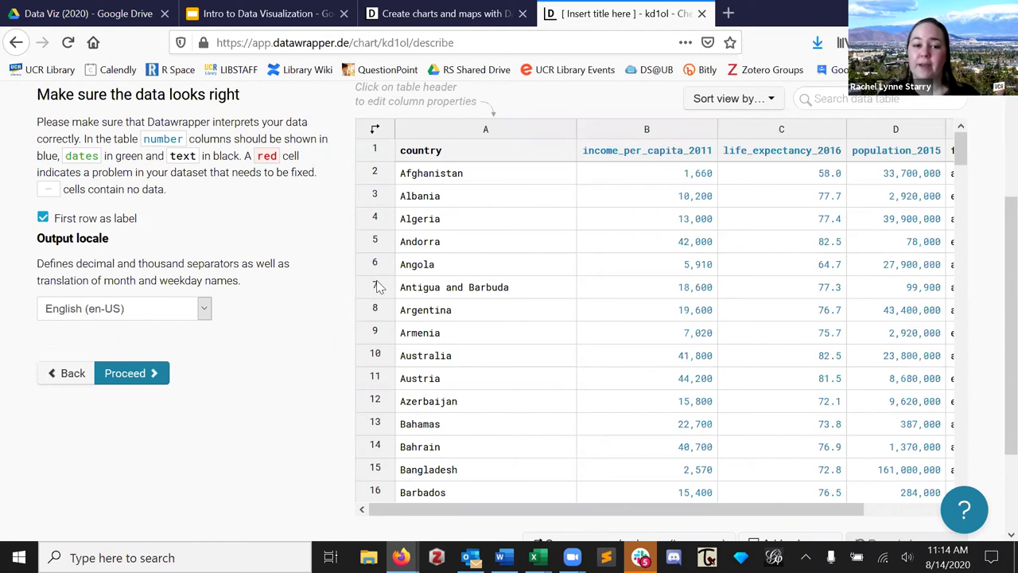
{"action": "scroll", "coordinate": [274, 327], "scroll_direction": "up", "scroll_amount": 2}
{"action": "scroll", "coordinate": [351, 208], "scroll_direction": "down", "scroll_amount": 4}
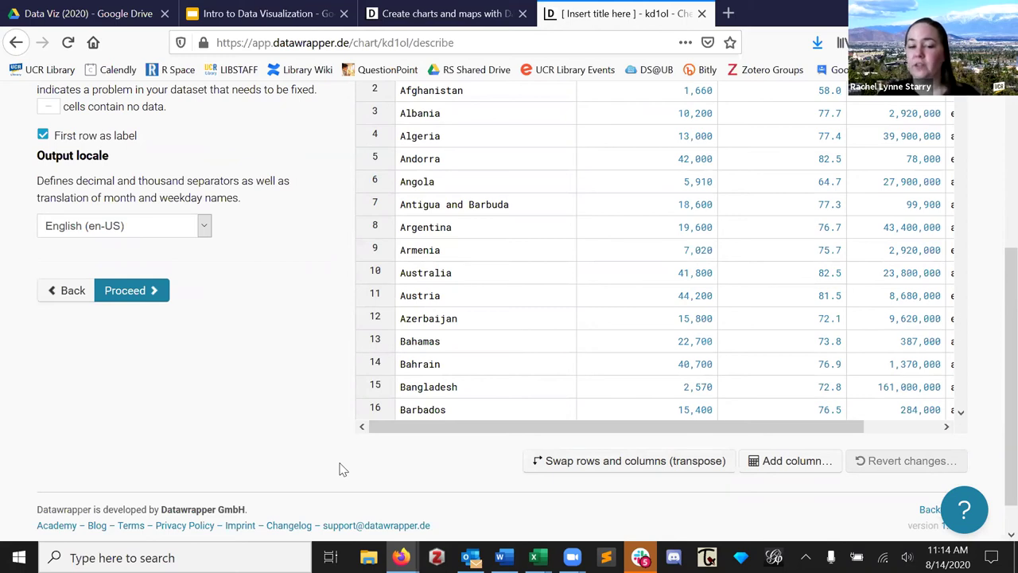
{"action": "left_click", "coordinate": [571, 465]}
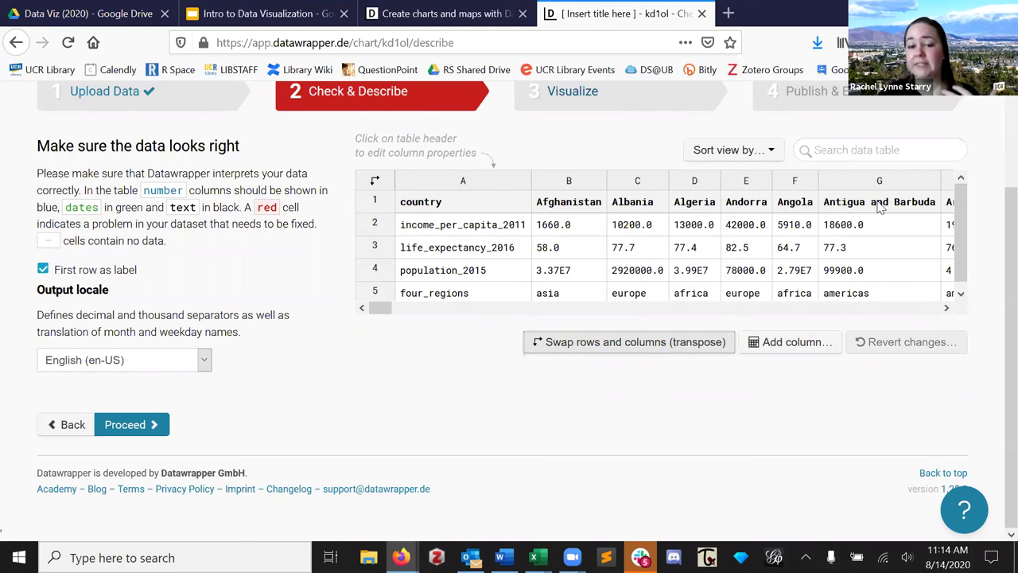
{"action": "left_click", "coordinate": [378, 182]}
{"action": "left_click", "coordinate": [379, 182]}
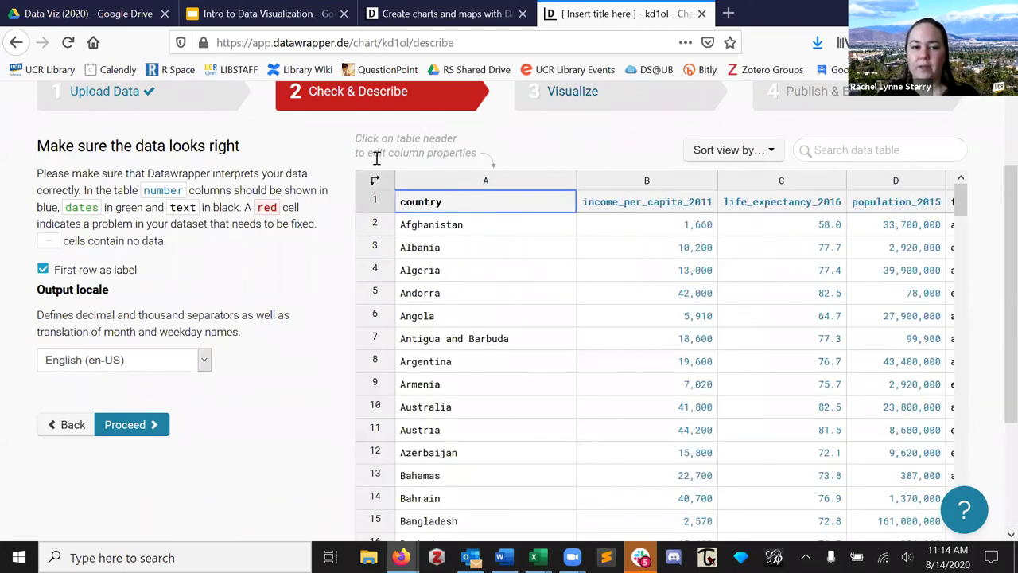
Look through the available output locales, keeping English (en-US).
{"action": "left_click", "coordinate": [174, 367]}
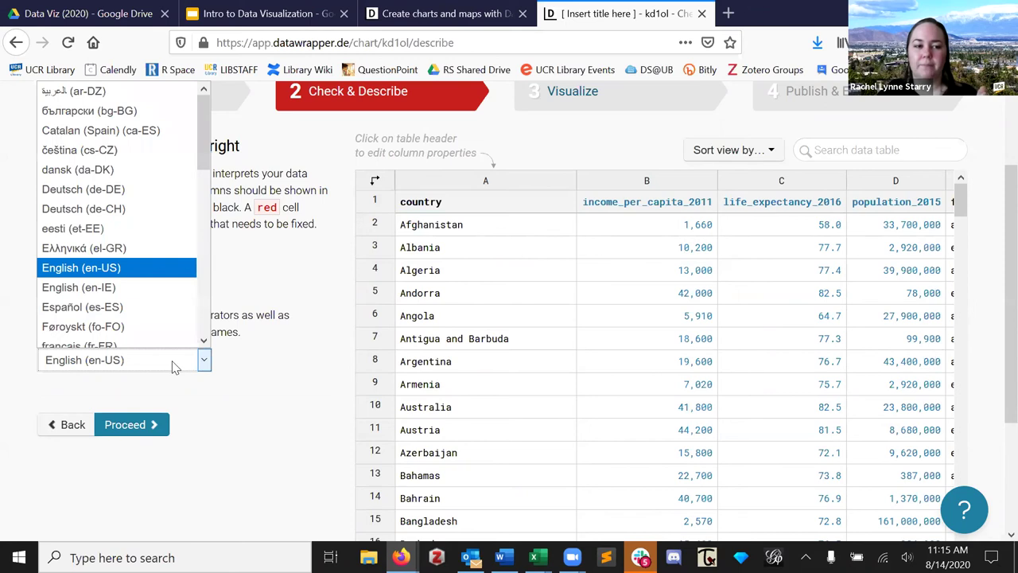
{"action": "left_click", "coordinate": [173, 367]}
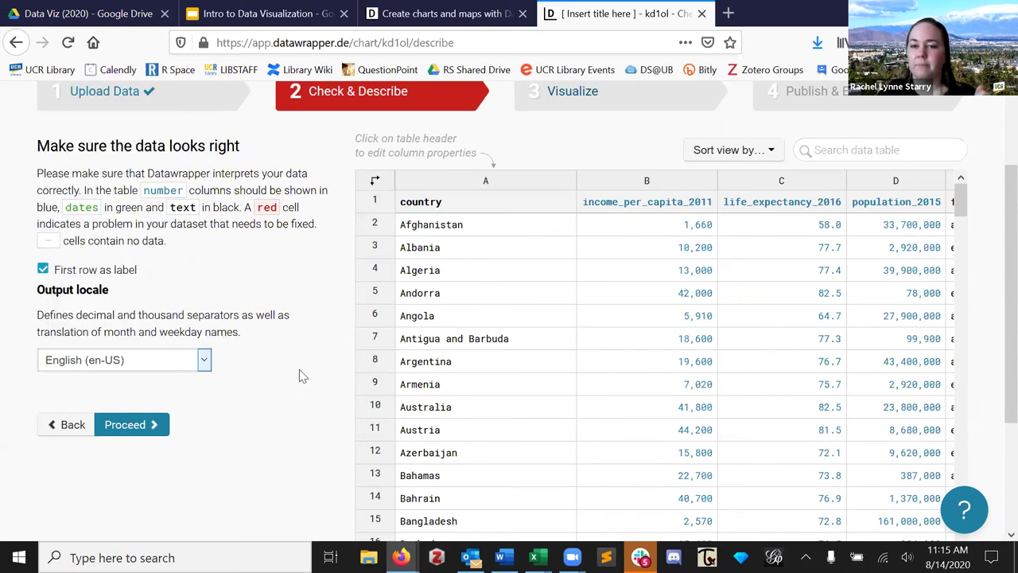
{"action": "scroll", "coordinate": [300, 374], "scroll_direction": "down", "scroll_amount": 3}
{"action": "scroll", "coordinate": [301, 377], "scroll_direction": "up", "scroll_amount": 3}
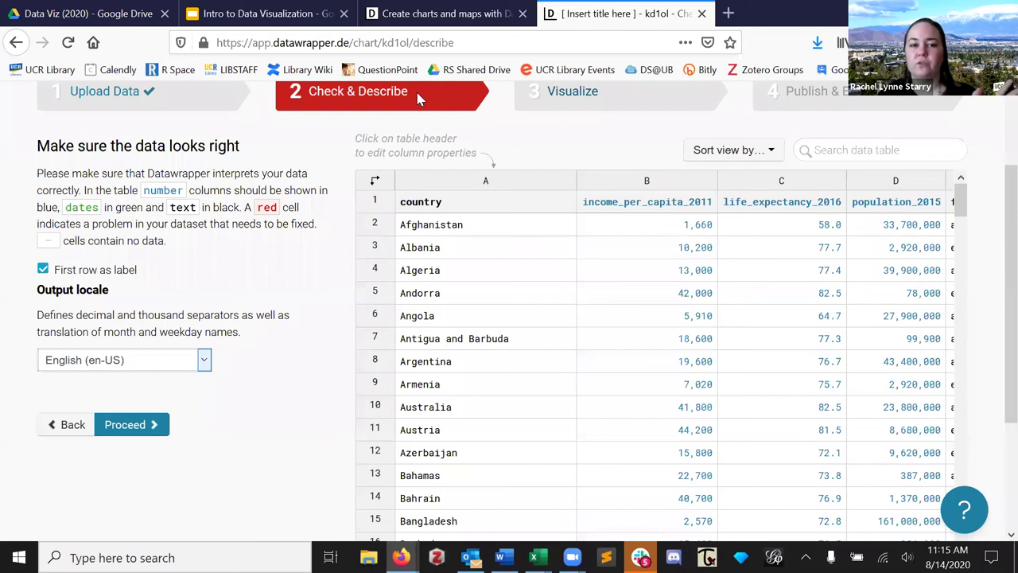
Examine the country rows in the data table for wrongly interpreted or missing values.
{"action": "scroll", "coordinate": [827, 373], "scroll_direction": "down", "scroll_amount": 1}
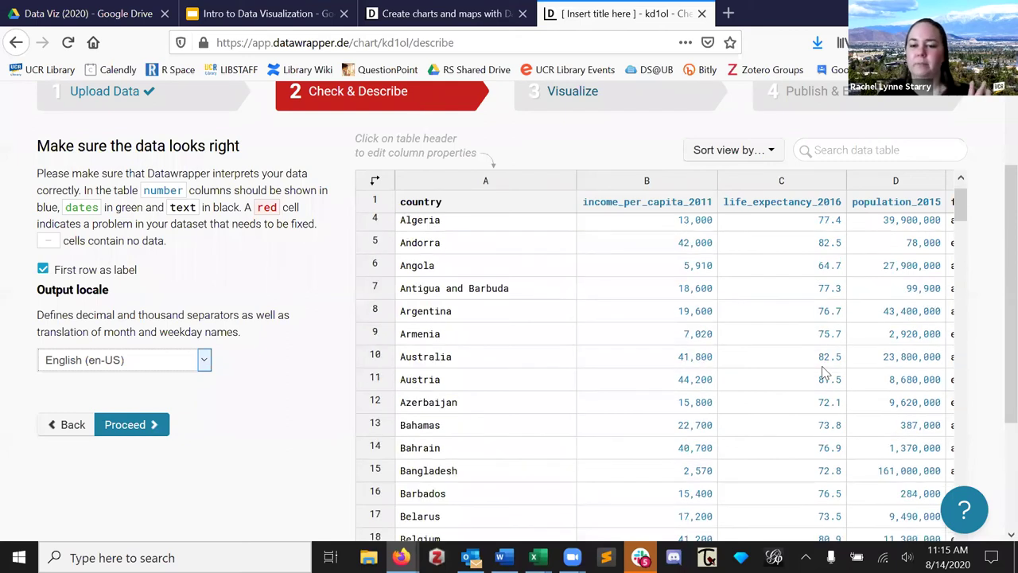
{"action": "scroll", "coordinate": [989, 271], "scroll_direction": "down", "scroll_amount": 2}
{"action": "scroll", "coordinate": [987, 271], "scroll_direction": "up", "scroll_amount": 2}
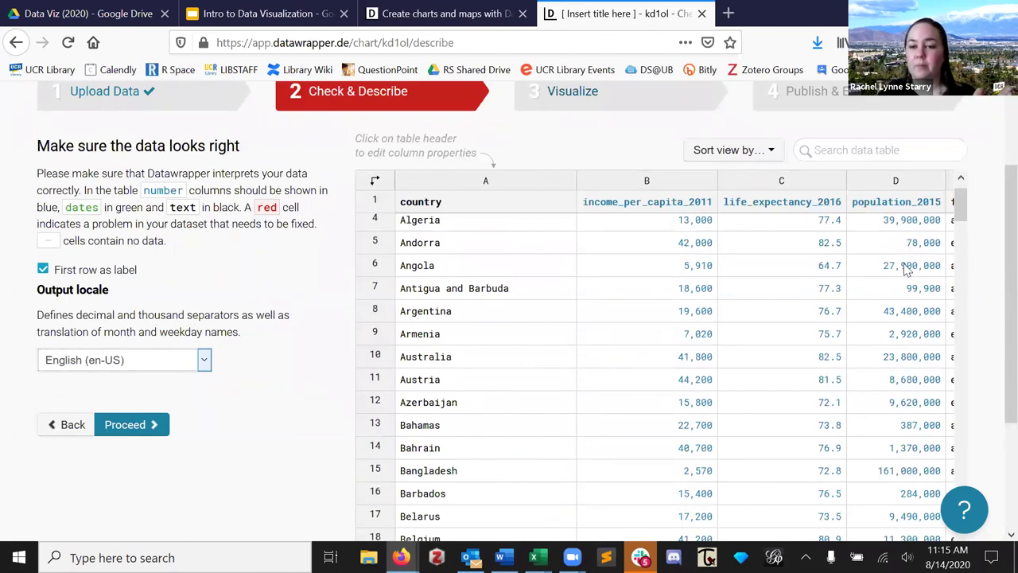
{"action": "scroll", "coordinate": [909, 290], "scroll_direction": "down", "scroll_amount": 5}
{"action": "scroll", "coordinate": [909, 289], "scroll_direction": "down", "scroll_amount": 10}
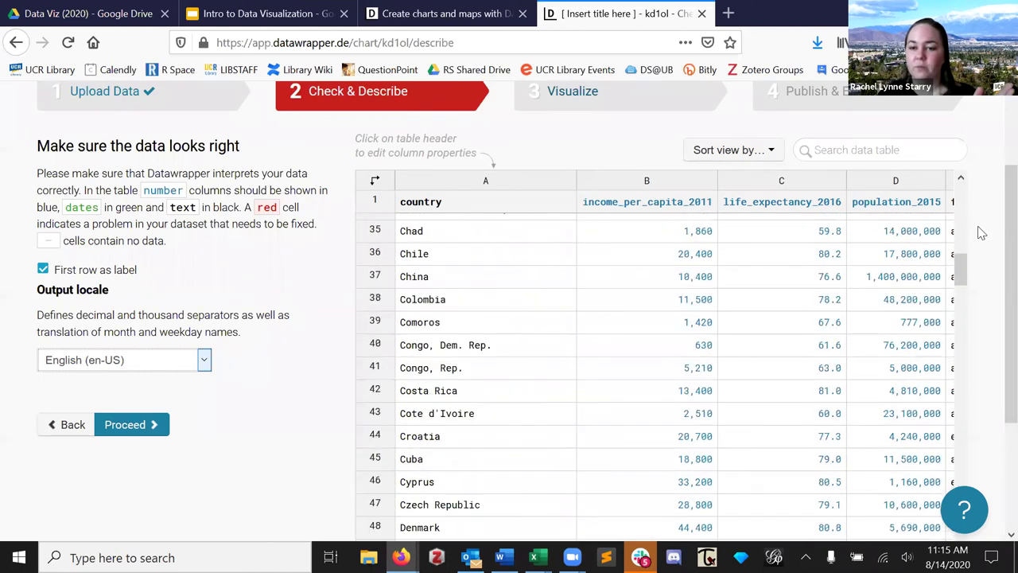
{"action": "scroll", "coordinate": [878, 239], "scroll_direction": "down", "scroll_amount": 10}
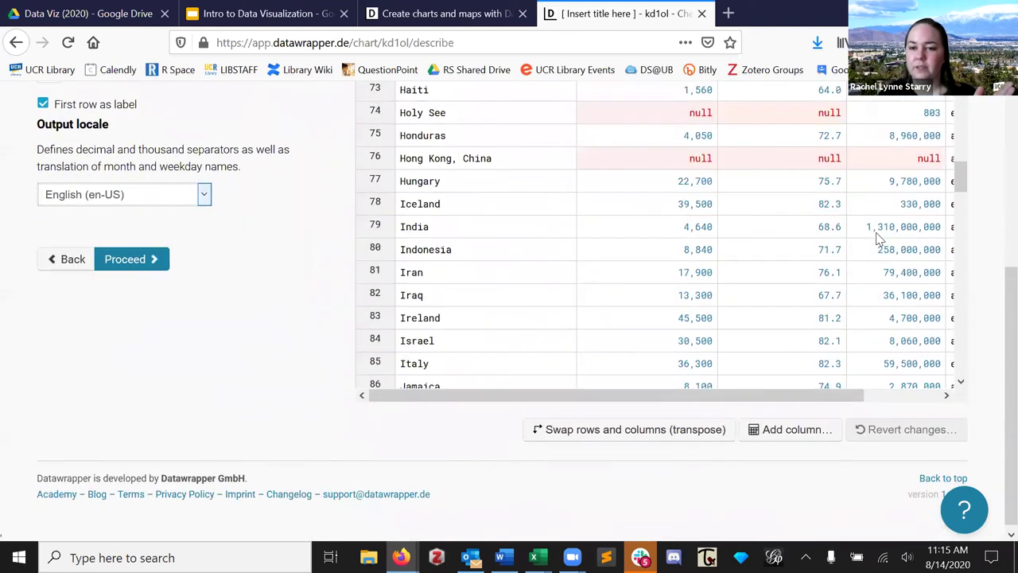
{"action": "scroll", "coordinate": [859, 227], "scroll_direction": "up", "scroll_amount": 2}
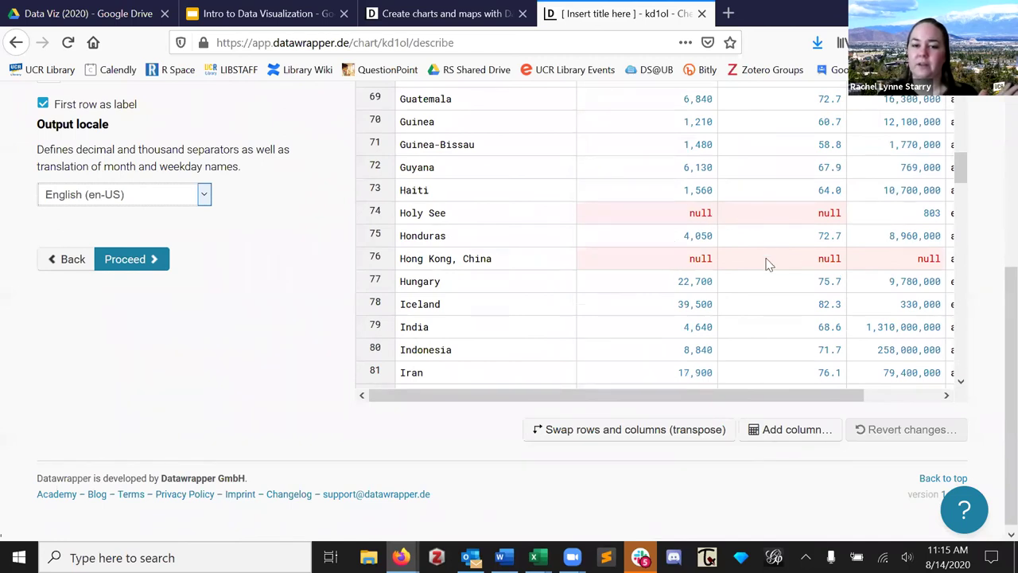
{"action": "left_click_drag", "start_coordinate": [960, 182], "coordinate": [960, 102]}
{"action": "scroll", "coordinate": [994, 164], "scroll_direction": "up", "scroll_amount": 5}
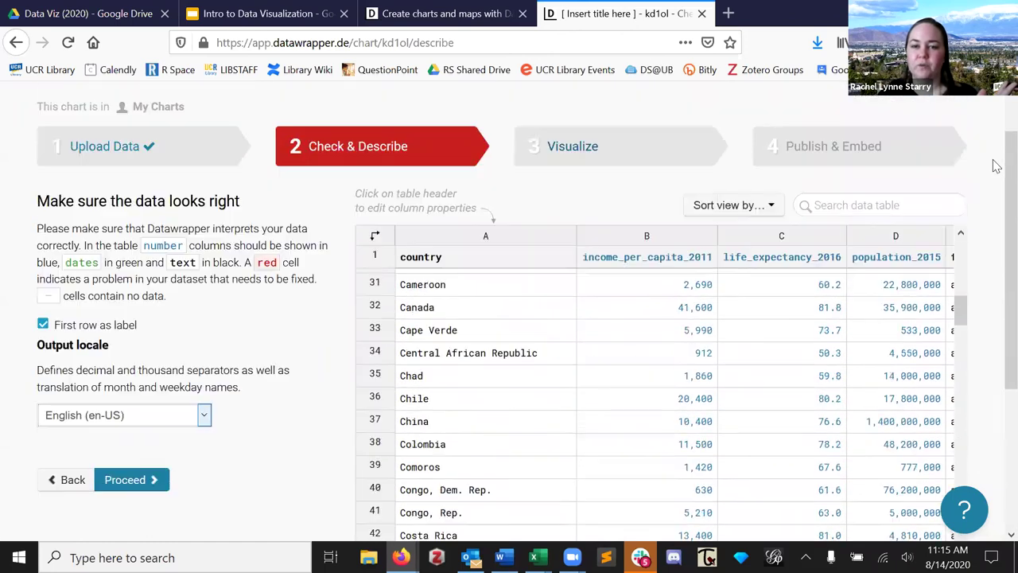
{"action": "scroll", "coordinate": [561, 262], "scroll_direction": "down", "scroll_amount": 5}
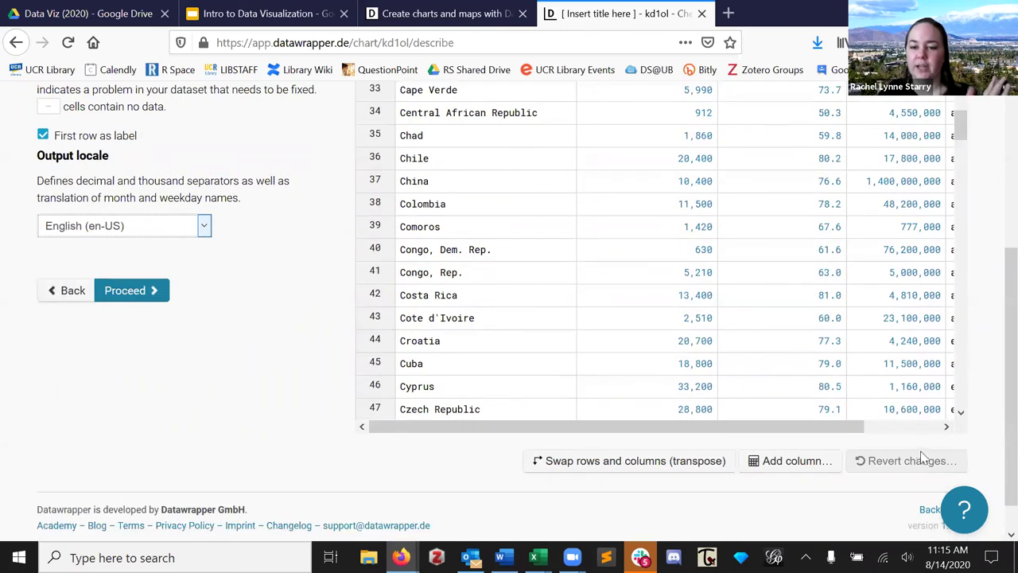
Accept the checked data, proceed to the Visualize stage and look over the available chart types.
{"action": "left_click", "coordinate": [123, 291]}
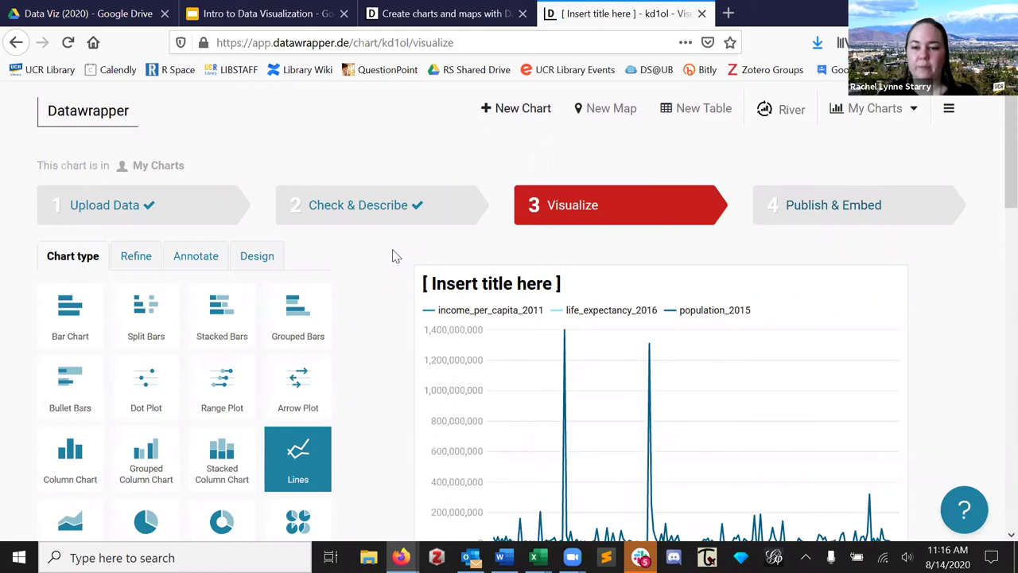
{"action": "scroll", "coordinate": [392, 256], "scroll_direction": "down", "scroll_amount": 2}
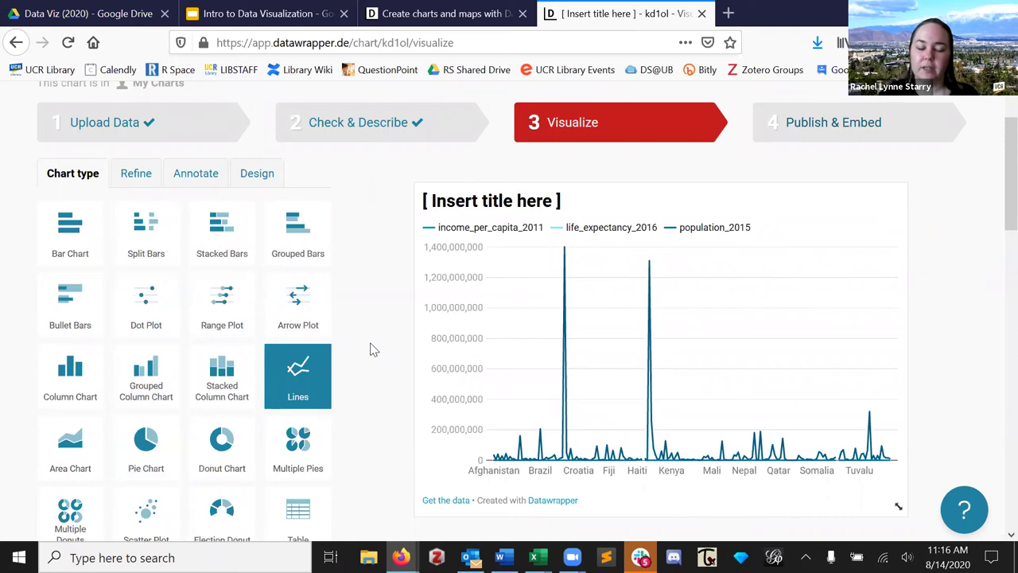
{"action": "scroll", "coordinate": [370, 350], "scroll_direction": "down", "scroll_amount": 2}
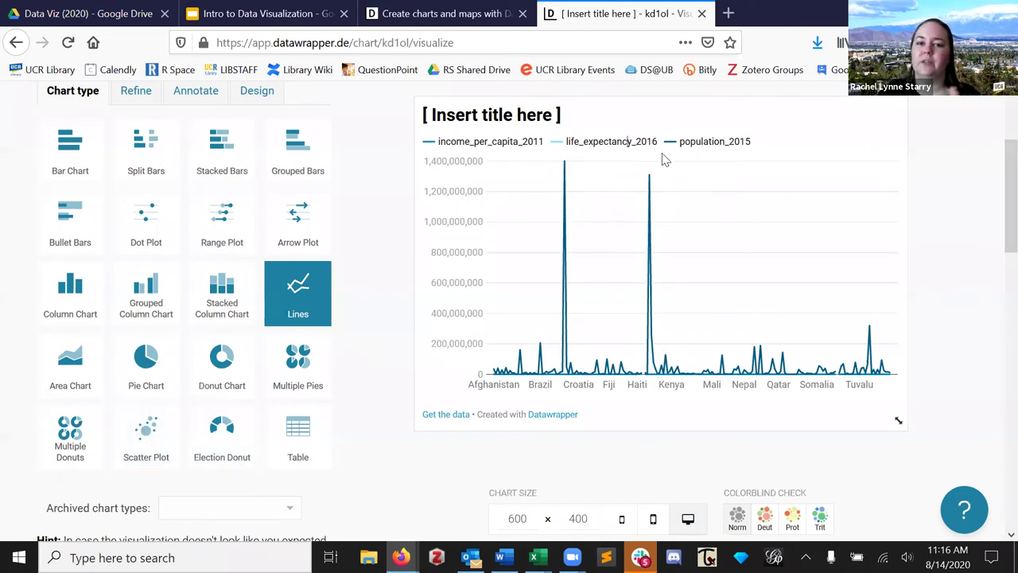
Change the chart type to Scatter Plot and open its Refine settings.
{"action": "left_click", "coordinate": [159, 431]}
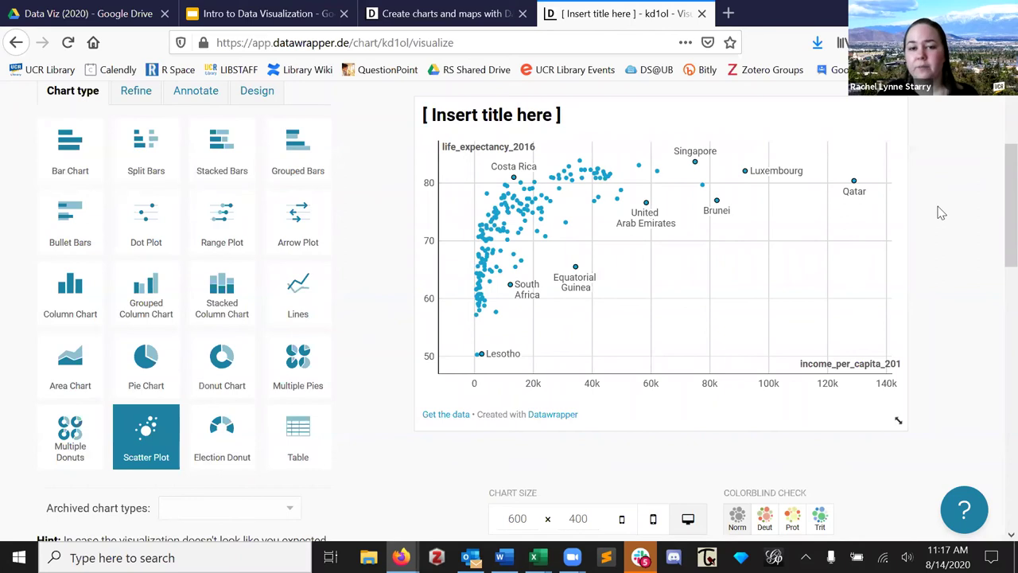
{"action": "scroll", "coordinate": [939, 211], "scroll_direction": "up", "scroll_amount": 2}
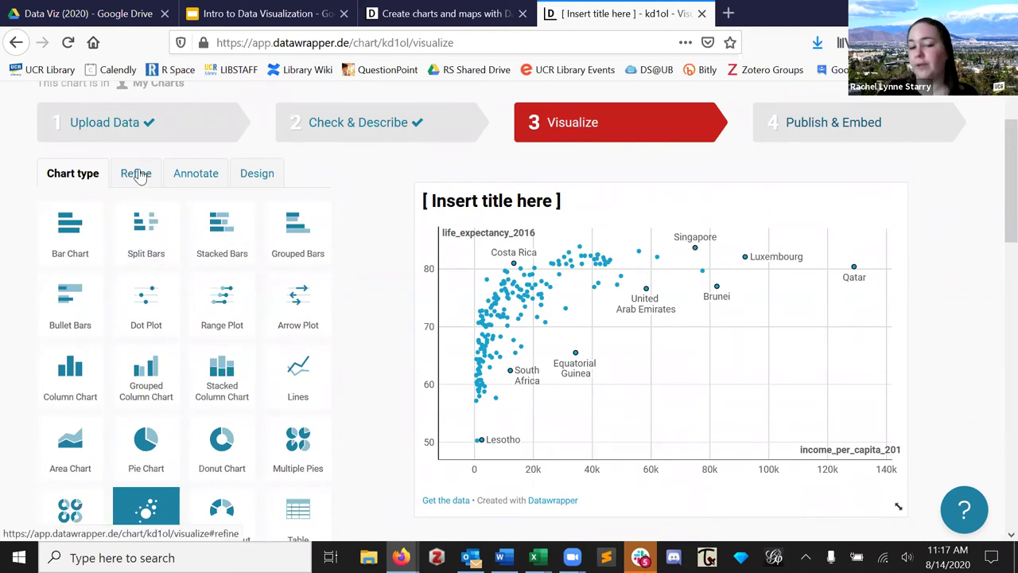
{"action": "left_click", "coordinate": [137, 175]}
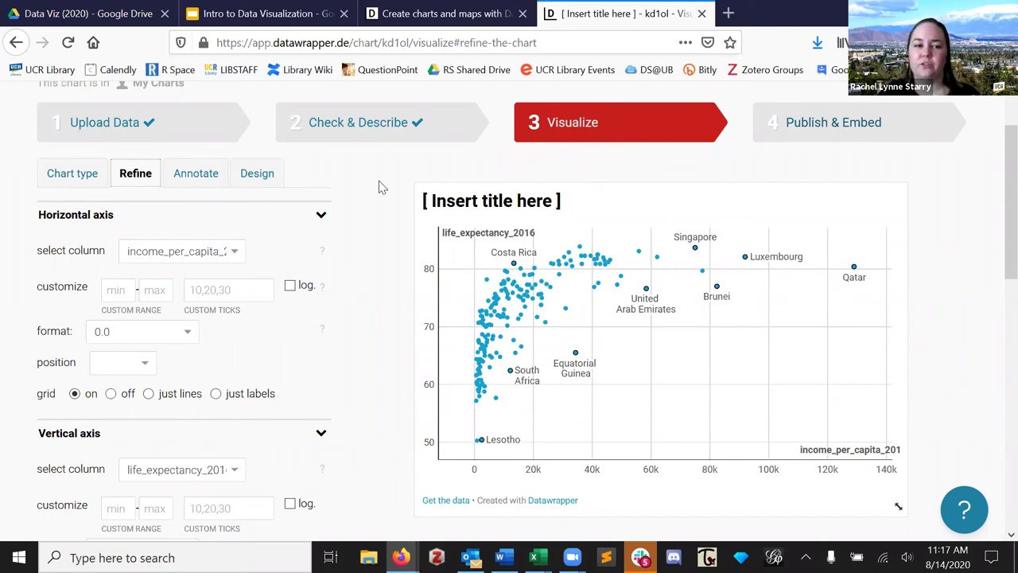
{"action": "scroll", "coordinate": [372, 199], "scroll_direction": "down", "scroll_amount": 2}
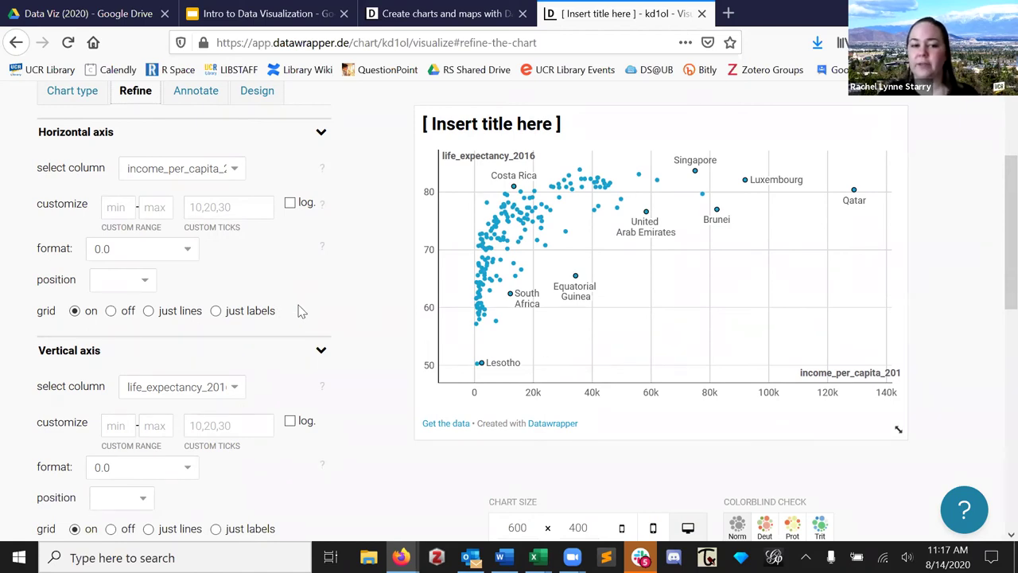
Try the just labels grid option on the horizontal axis, set the grid back to on, and keep income_per_capita_2011 as the axis column.
{"action": "left_click", "coordinate": [253, 317]}
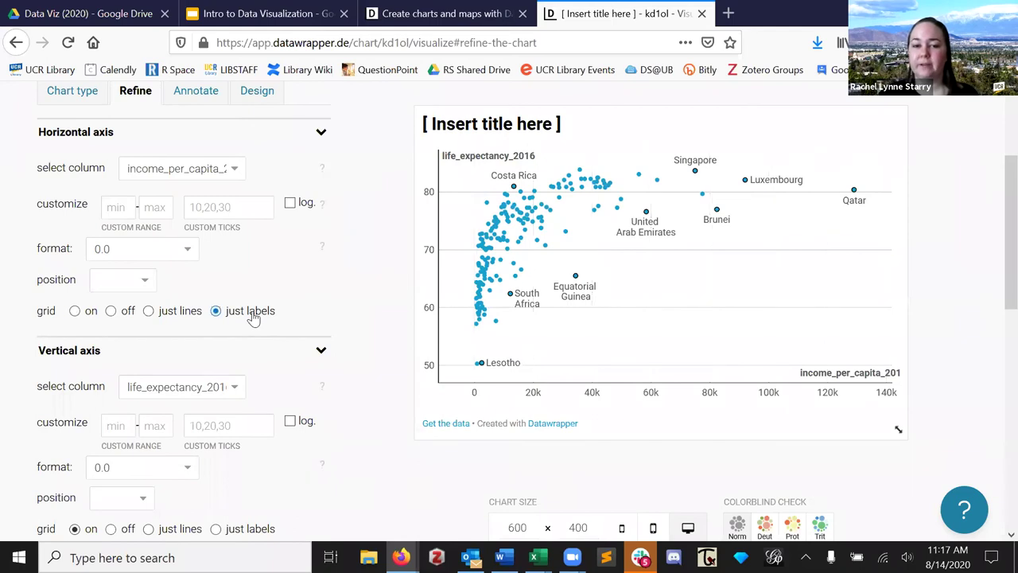
{"action": "left_click", "coordinate": [75, 312]}
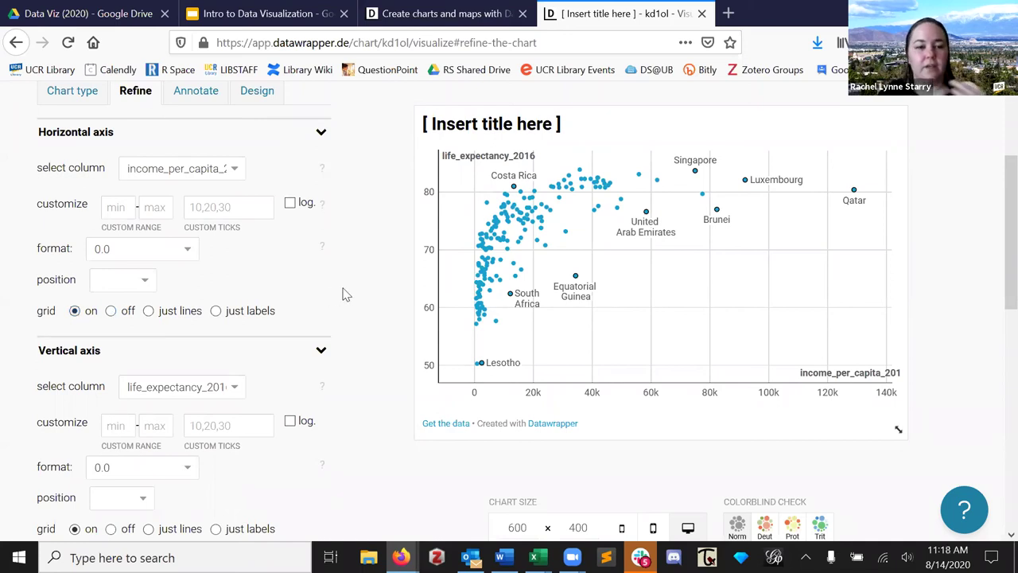
{"action": "left_click", "coordinate": [208, 173]}
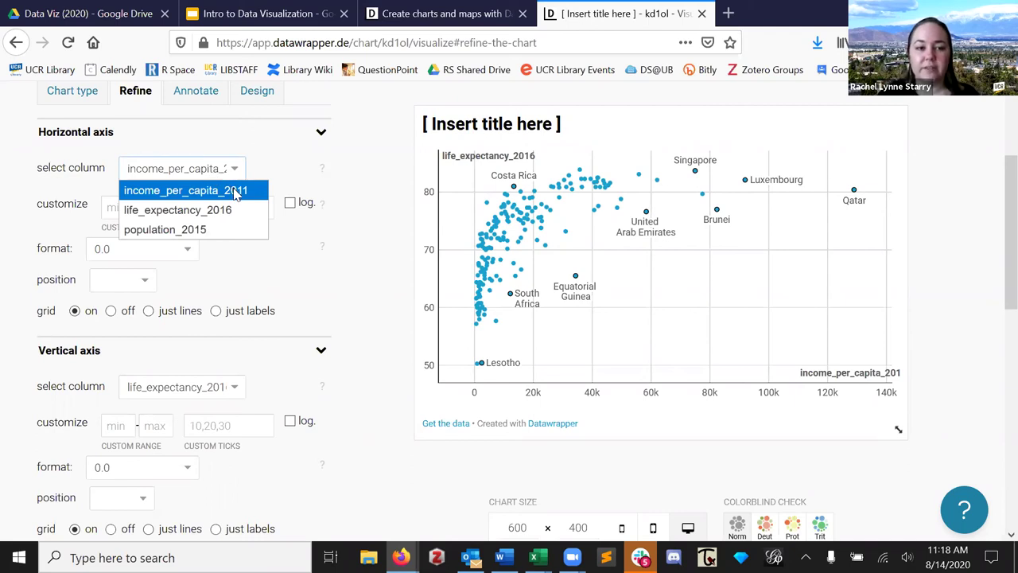
{"action": "left_click", "coordinate": [236, 195]}
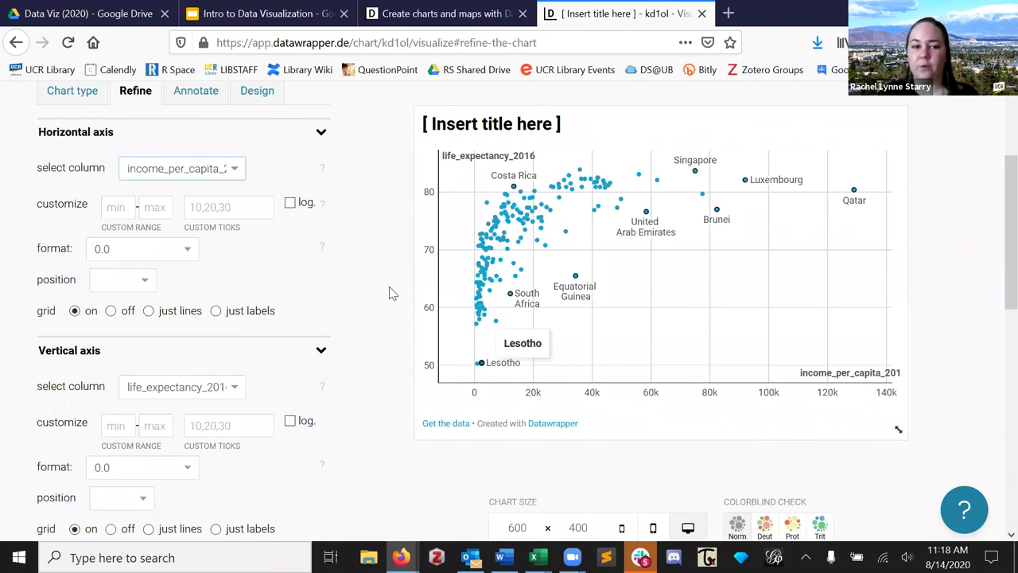
Show a trend line on the scatter plot using the linear method.
{"action": "scroll", "coordinate": [402, 389], "scroll_direction": "down", "scroll_amount": 5}
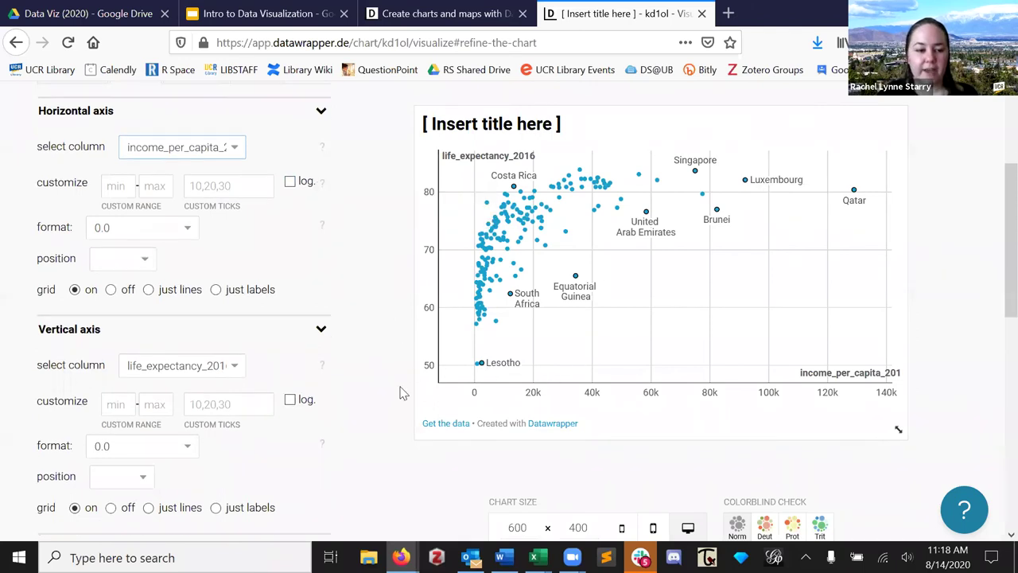
{"action": "scroll", "coordinate": [402, 390], "scroll_direction": "down", "scroll_amount": 2}
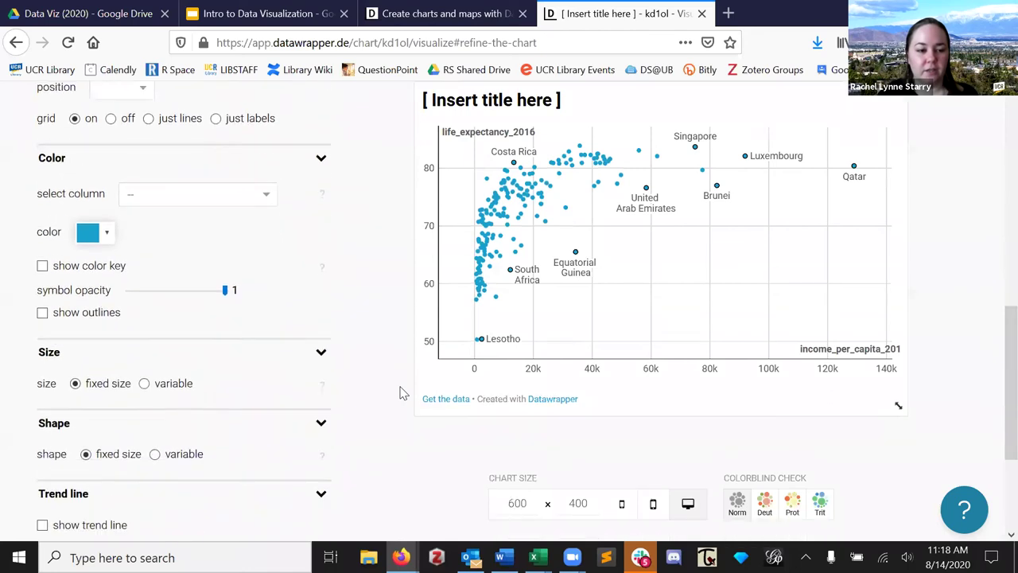
{"action": "left_click", "coordinate": [42, 443]}
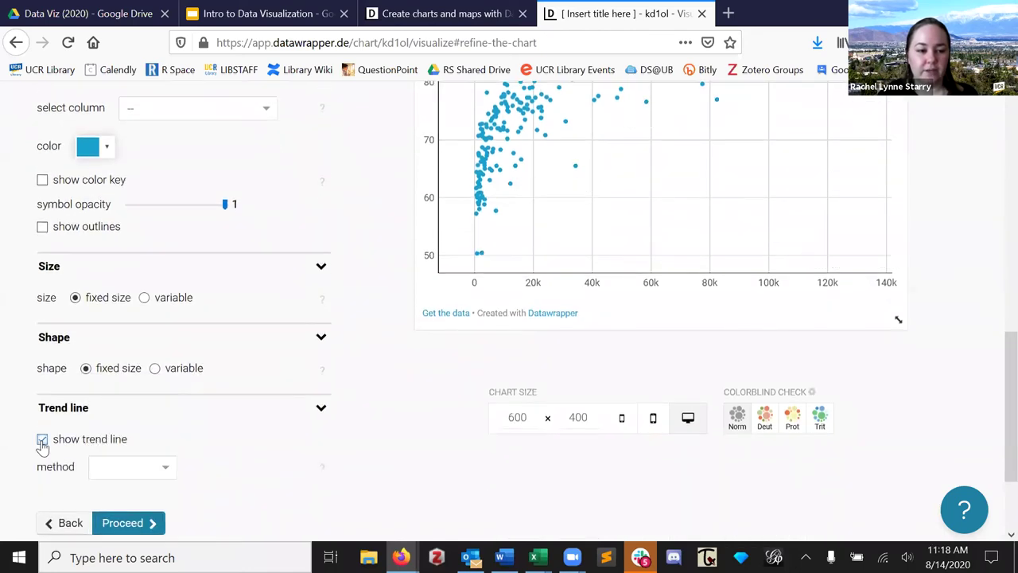
{"action": "left_click", "coordinate": [154, 476]}
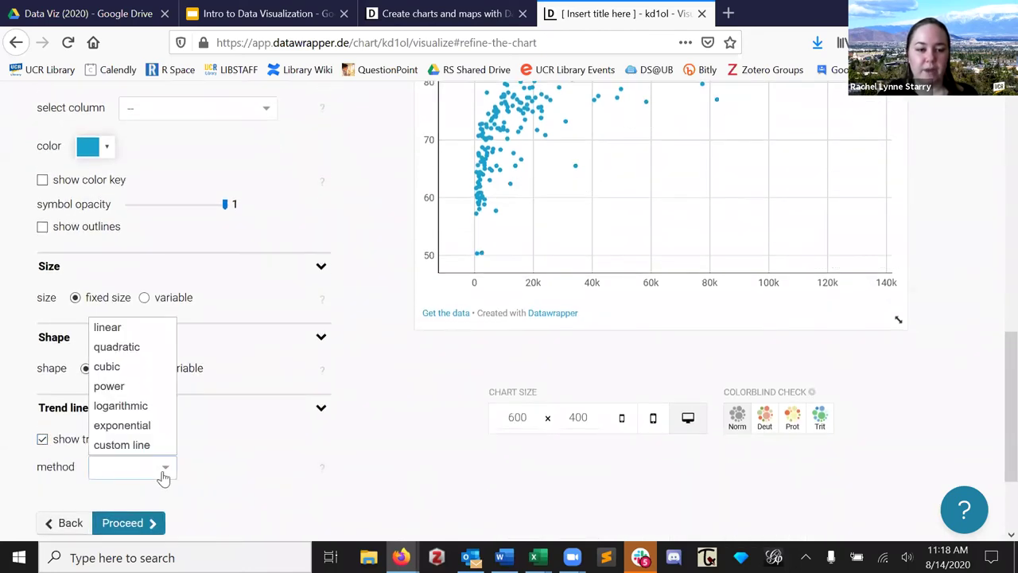
{"action": "left_click", "coordinate": [141, 325]}
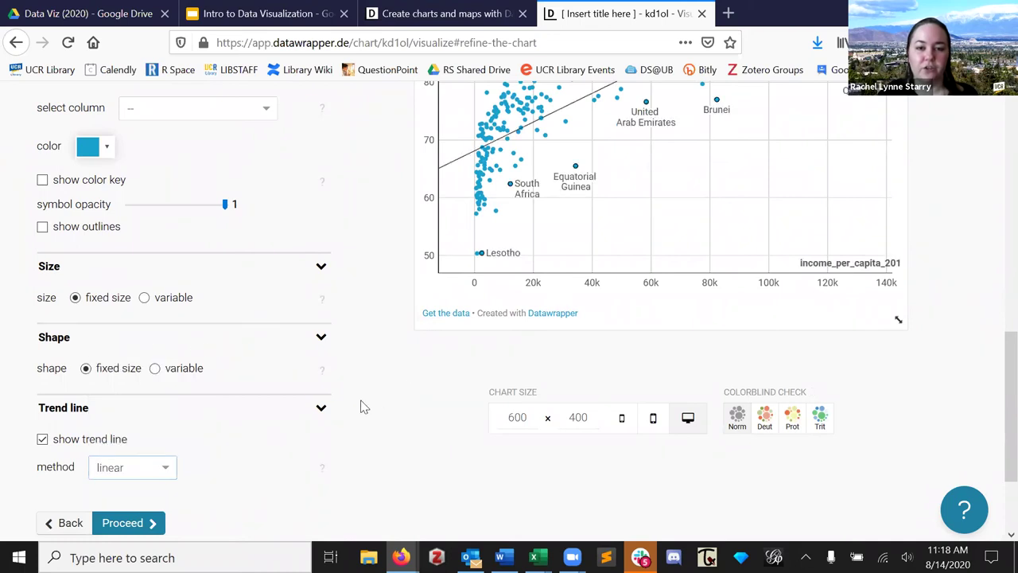
{"action": "scroll", "coordinate": [367, 406], "scroll_direction": "up", "scroll_amount": 2}
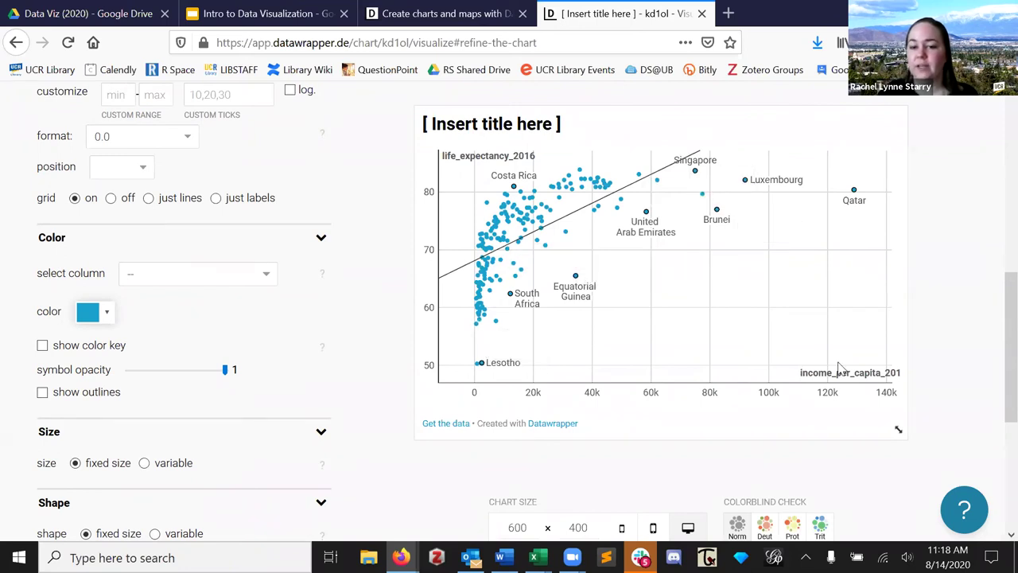
{"action": "scroll", "coordinate": [384, 250], "scroll_direction": "up", "scroll_amount": 2}
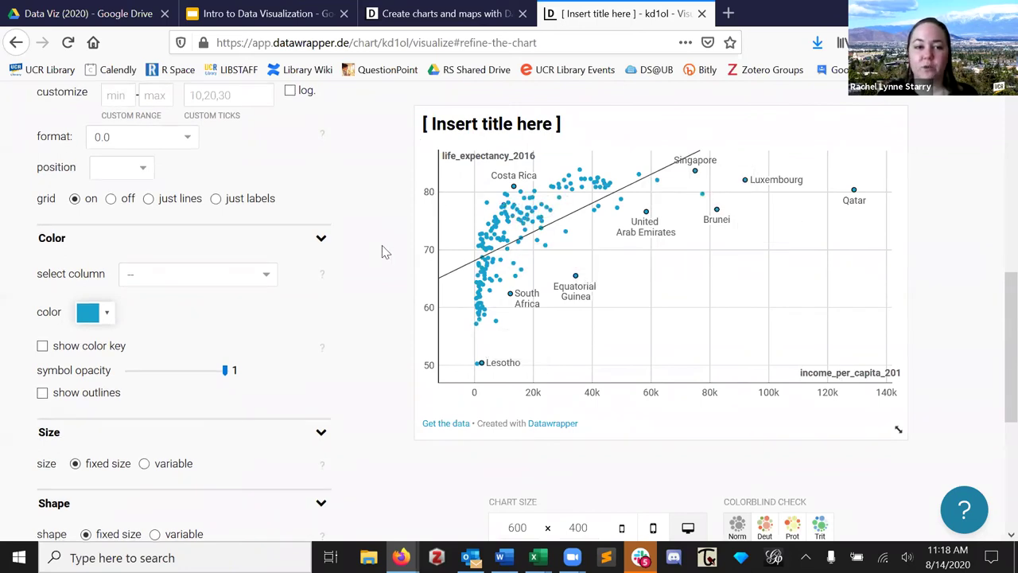
Try a log scale on the vertical axis and set the trend line method to logarithmic.
{"action": "left_click", "coordinate": [290, 173]}
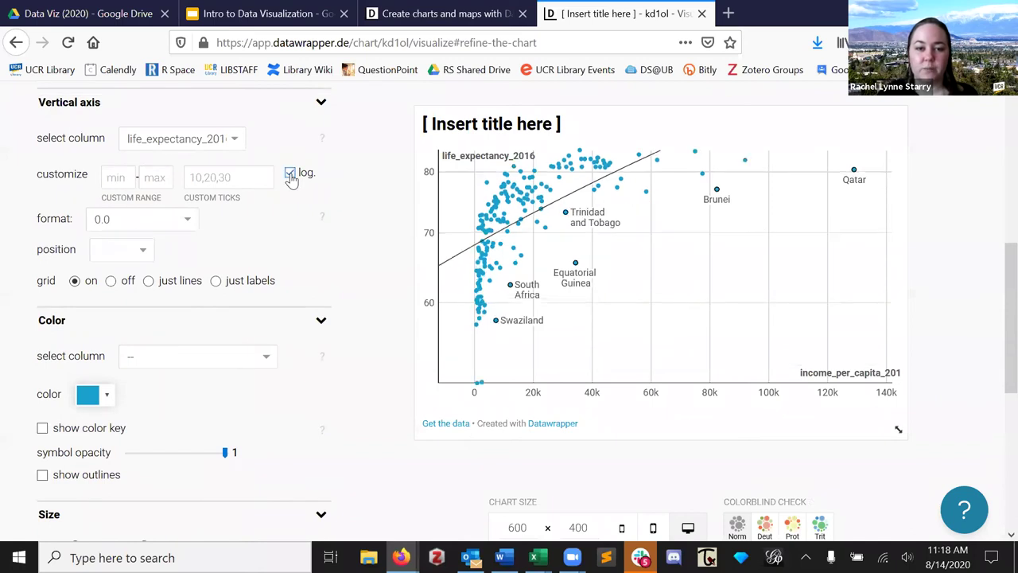
{"action": "scroll", "coordinate": [377, 212], "scroll_direction": "down", "scroll_amount": 4}
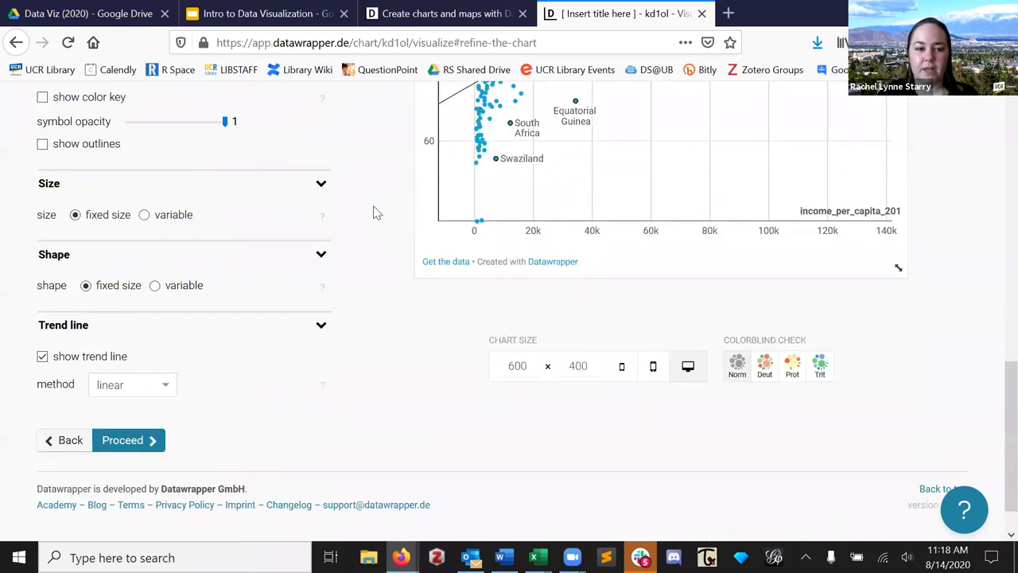
{"action": "left_click", "coordinate": [165, 386]}
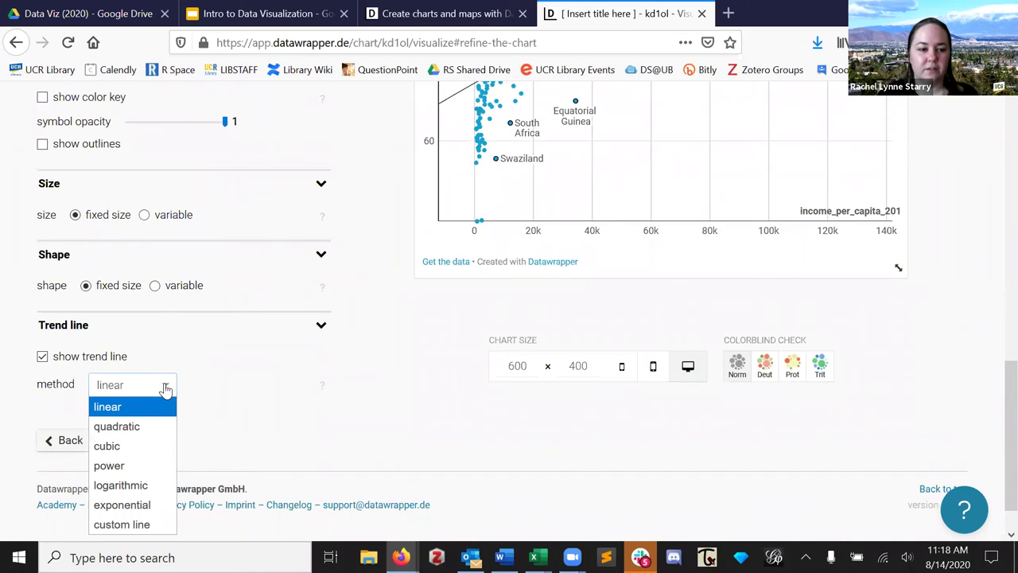
{"action": "left_click", "coordinate": [151, 485]}
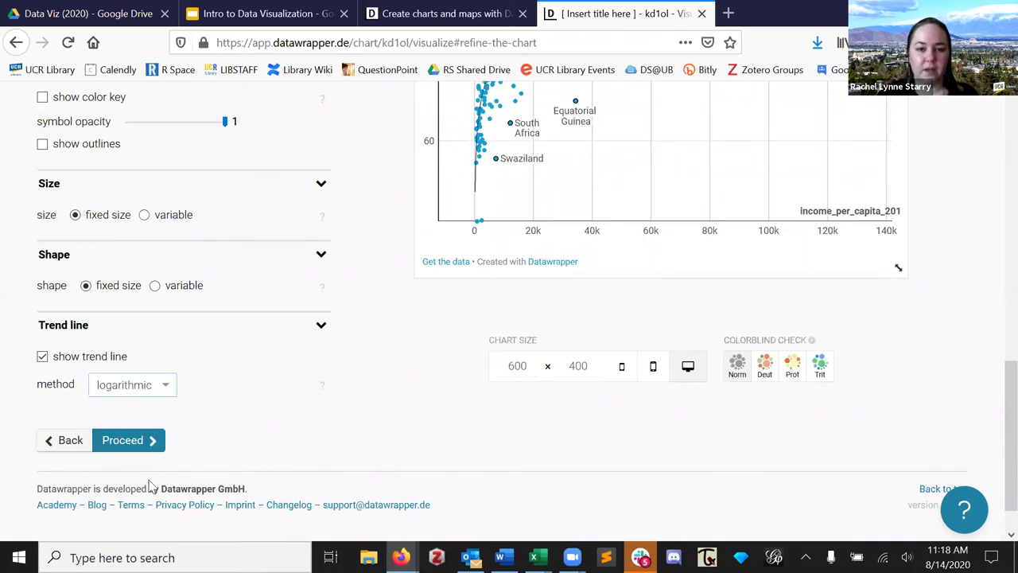
Turn off the vertical axis's log scale and apply a log scale to the horizontal axis instead.
{"action": "scroll", "coordinate": [377, 361], "scroll_direction": "up", "scroll_amount": 6}
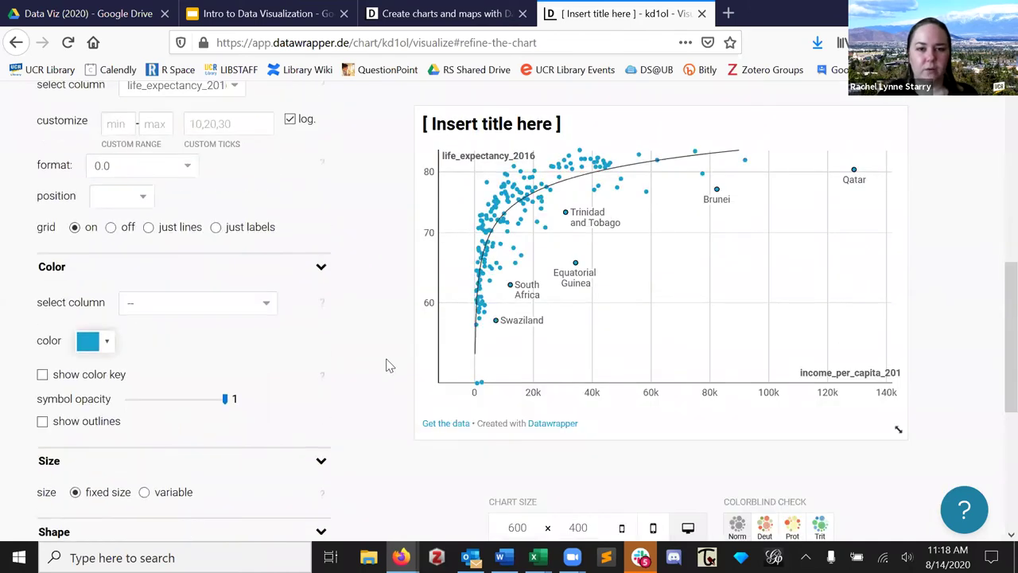
{"action": "scroll", "coordinate": [389, 365], "scroll_direction": "down", "scroll_amount": 1}
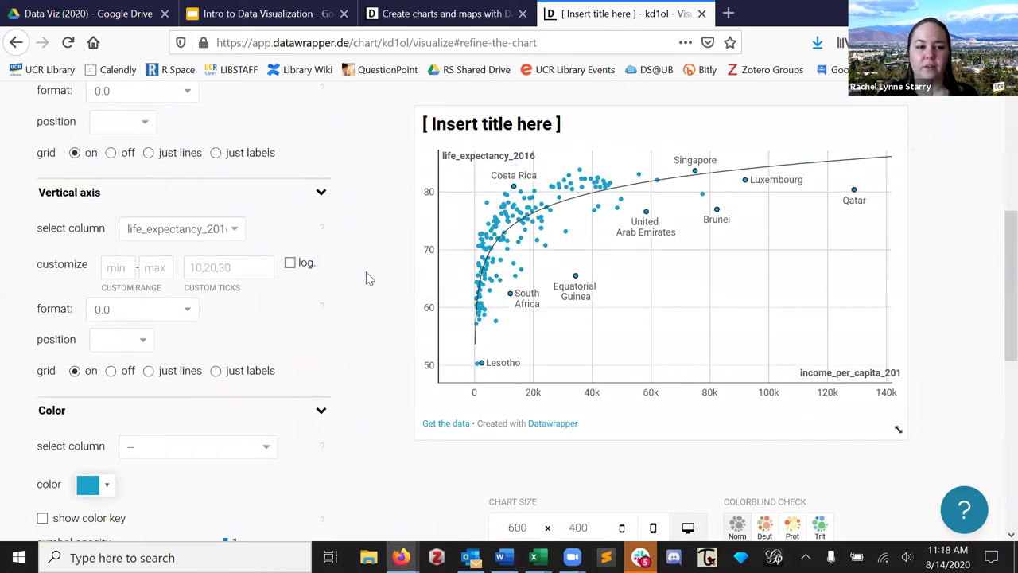
{"action": "scroll", "coordinate": [295, 207], "scroll_direction": "up", "scroll_amount": 3}
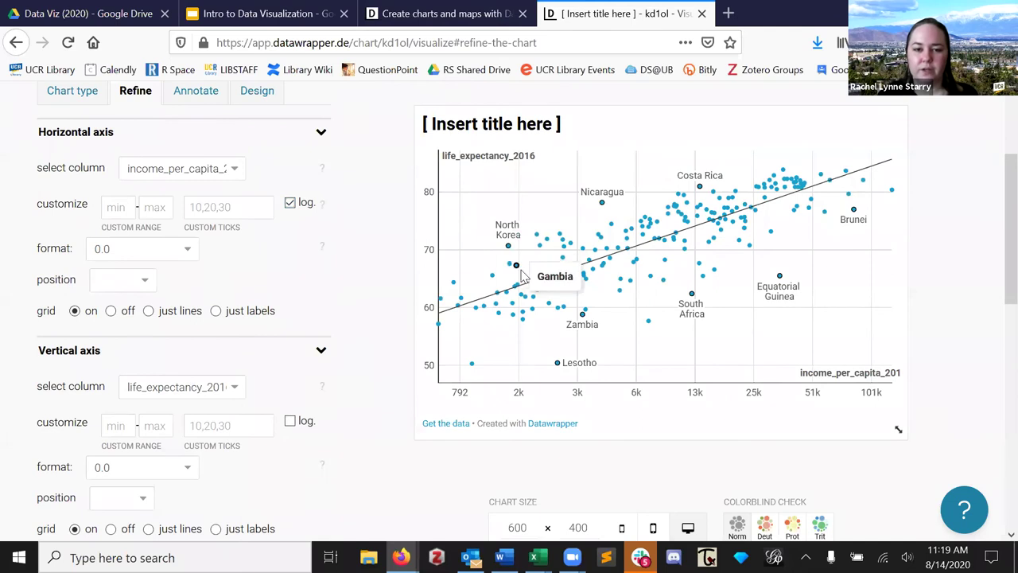
Color the points by the four_regions column and open the color customization for its individual elements.
{"action": "scroll", "coordinate": [402, 266], "scroll_direction": "down", "scroll_amount": 7}
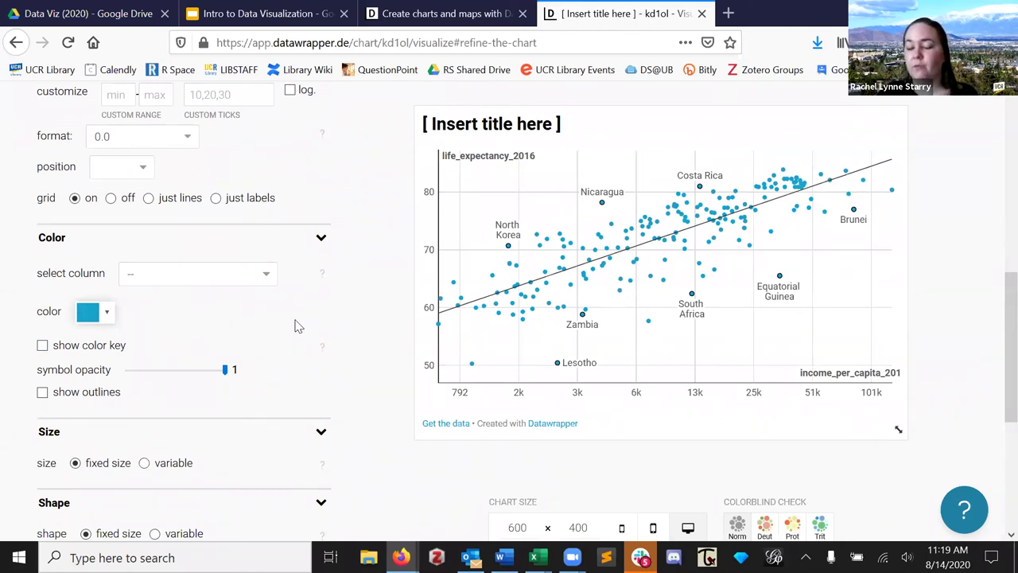
{"action": "left_click", "coordinate": [269, 278]}
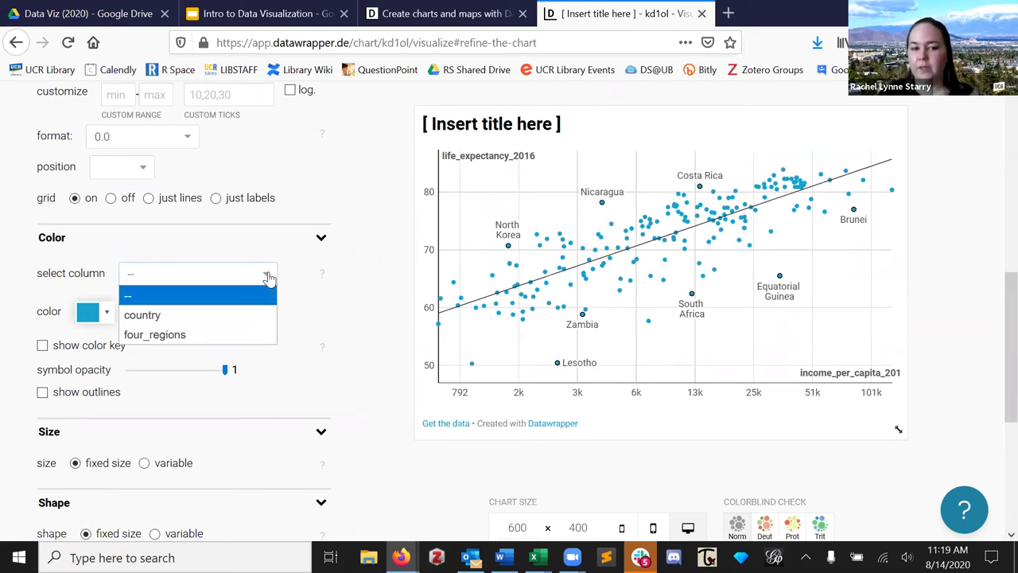
{"action": "left_click", "coordinate": [239, 334]}
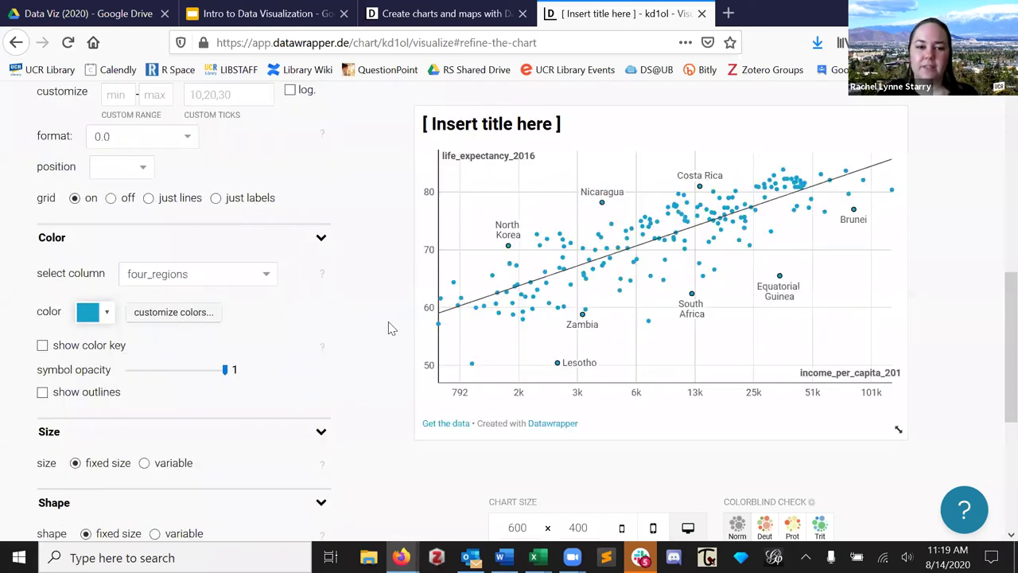
{"action": "left_click", "coordinate": [158, 315]}
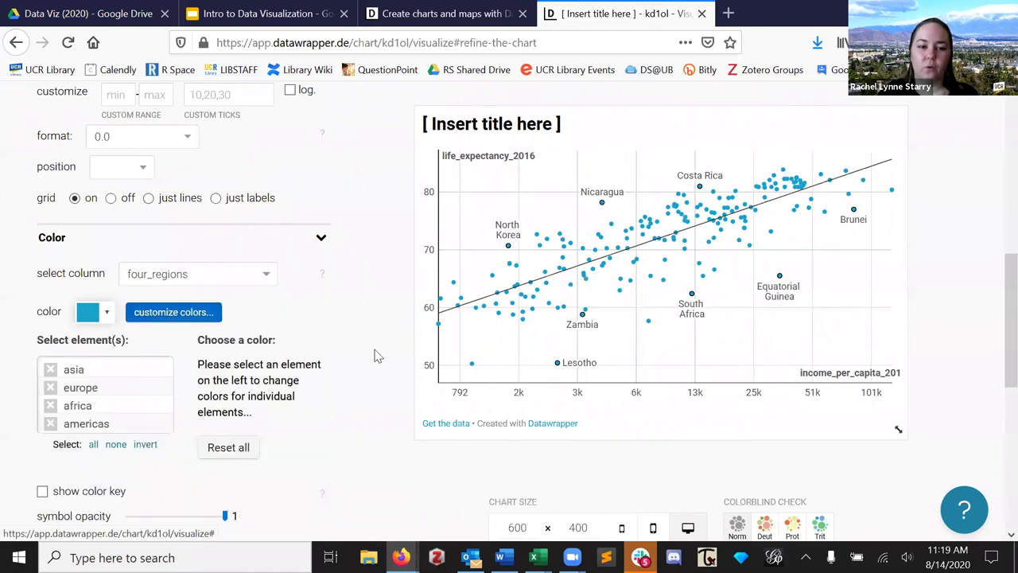
Assign the blue #18a1cd to asia and the green #09bb9f to europe.
{"action": "scroll", "coordinate": [373, 358], "scroll_direction": "down", "scroll_amount": 2}
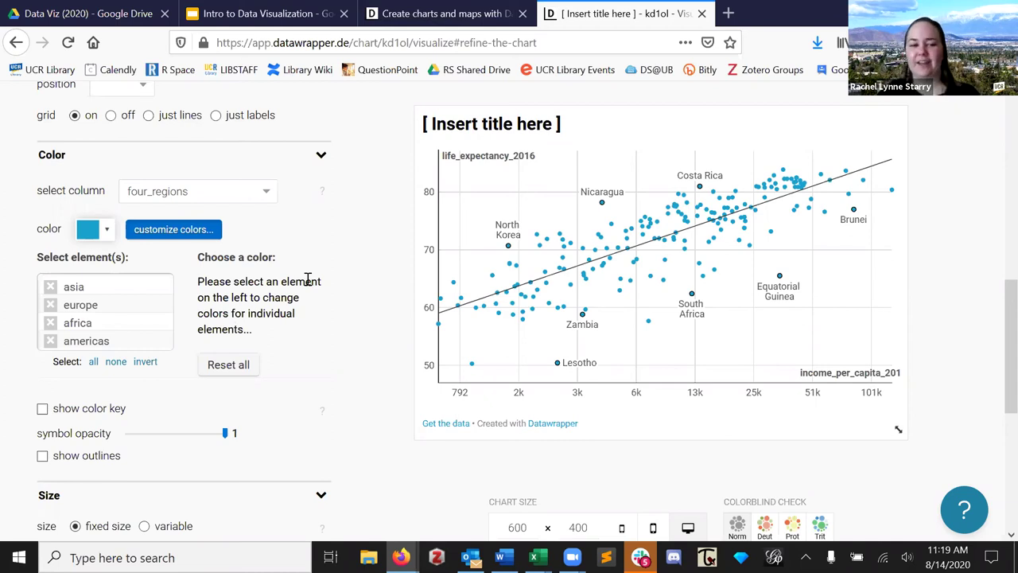
{"action": "left_click", "coordinate": [119, 293]}
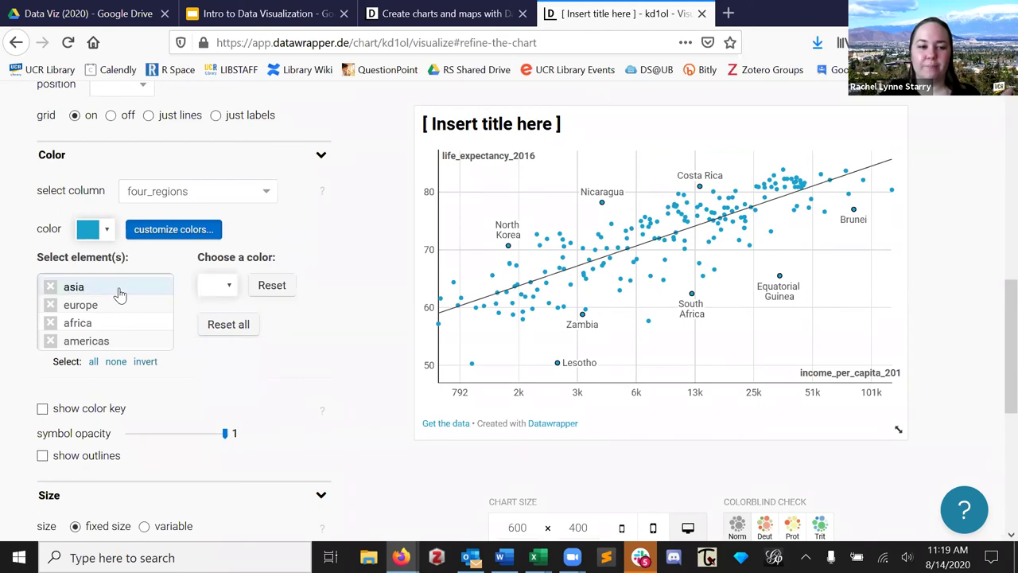
{"action": "left_click", "coordinate": [229, 286]}
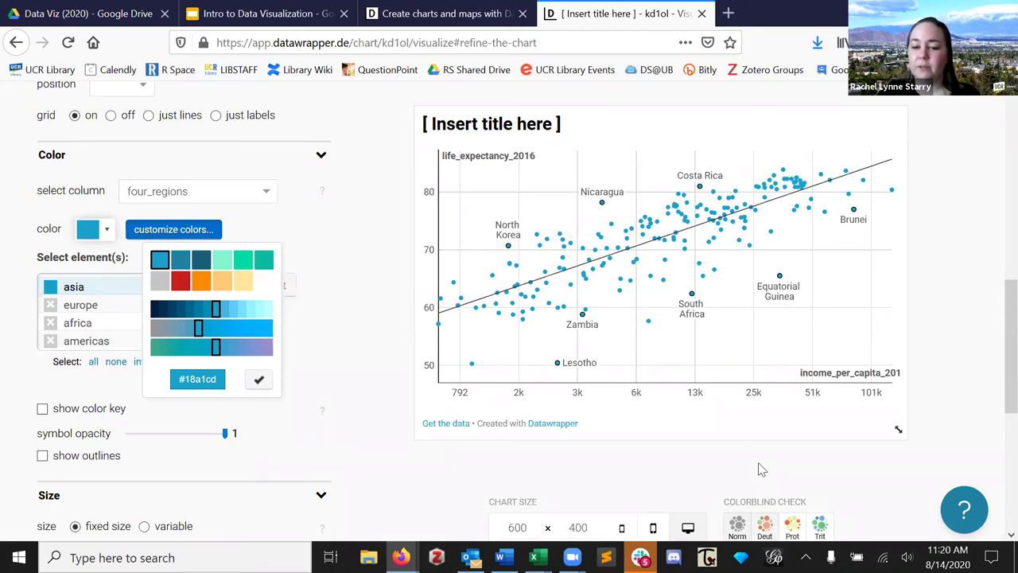
{"action": "scroll", "coordinate": [759, 464], "scroll_direction": "down", "scroll_amount": 2}
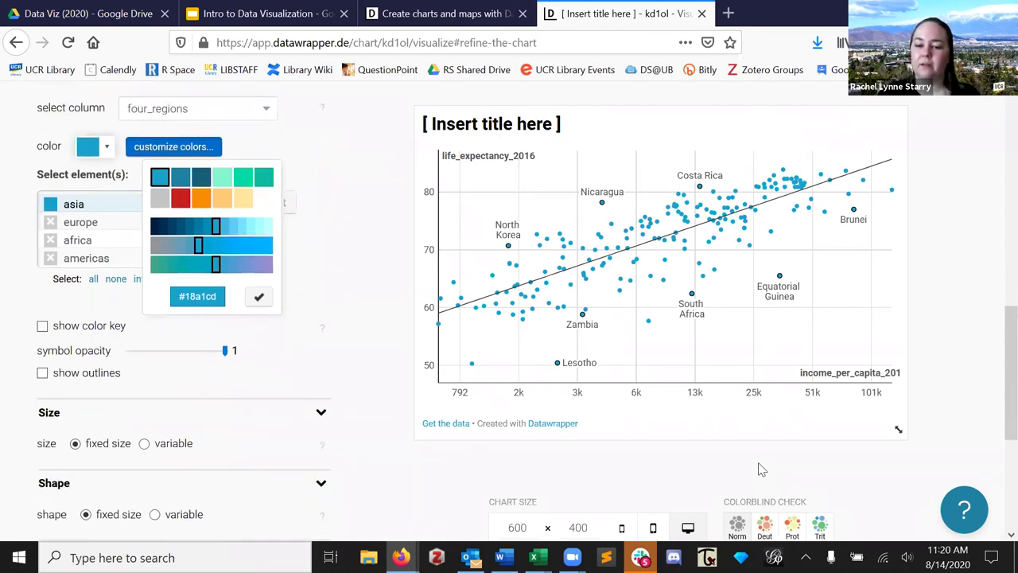
{"action": "scroll", "coordinate": [313, 249], "scroll_direction": "up", "scroll_amount": 2}
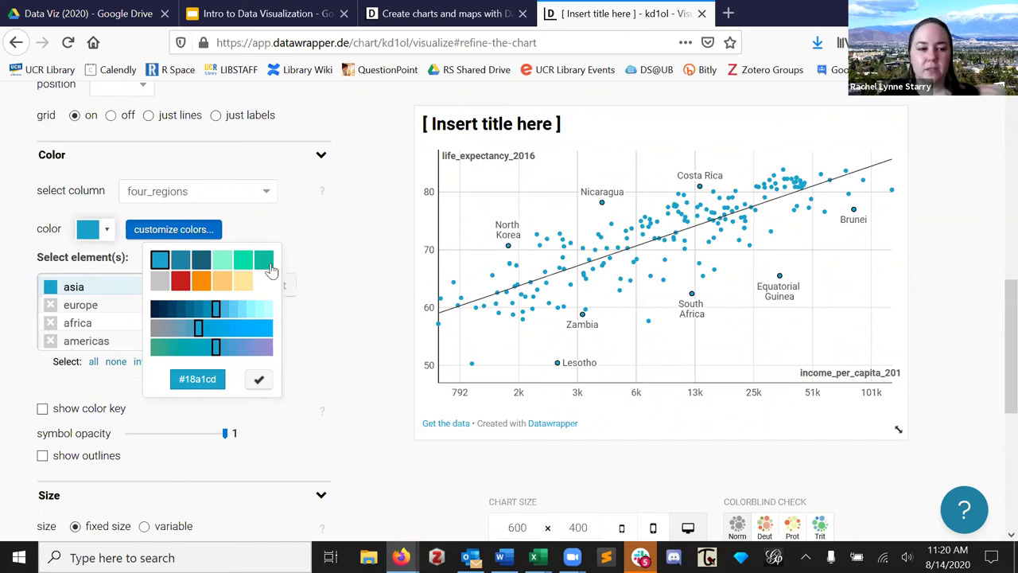
{"action": "left_click", "coordinate": [110, 295]}
{"action": "left_click", "coordinate": [101, 307]}
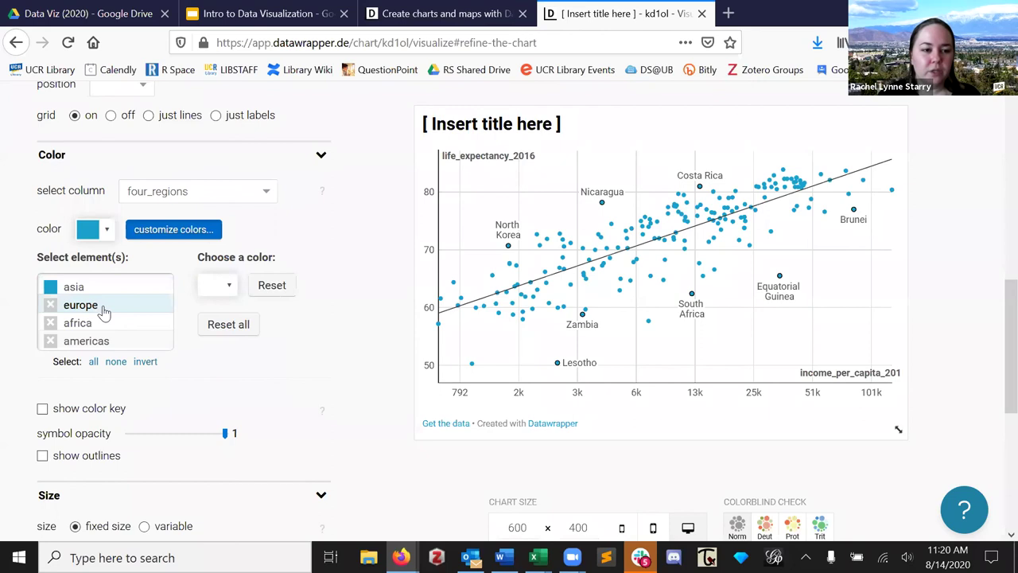
{"action": "left_click", "coordinate": [221, 285]}
{"action": "left_click", "coordinate": [270, 261]}
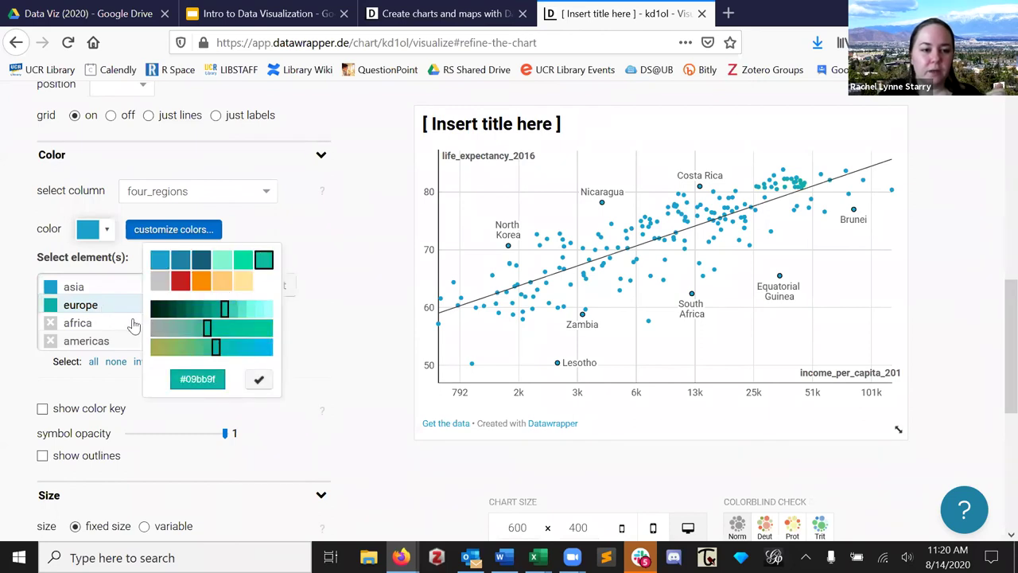
Assign the light orange #ffca76 to africa and red to americas.
{"action": "left_click", "coordinate": [102, 326]}
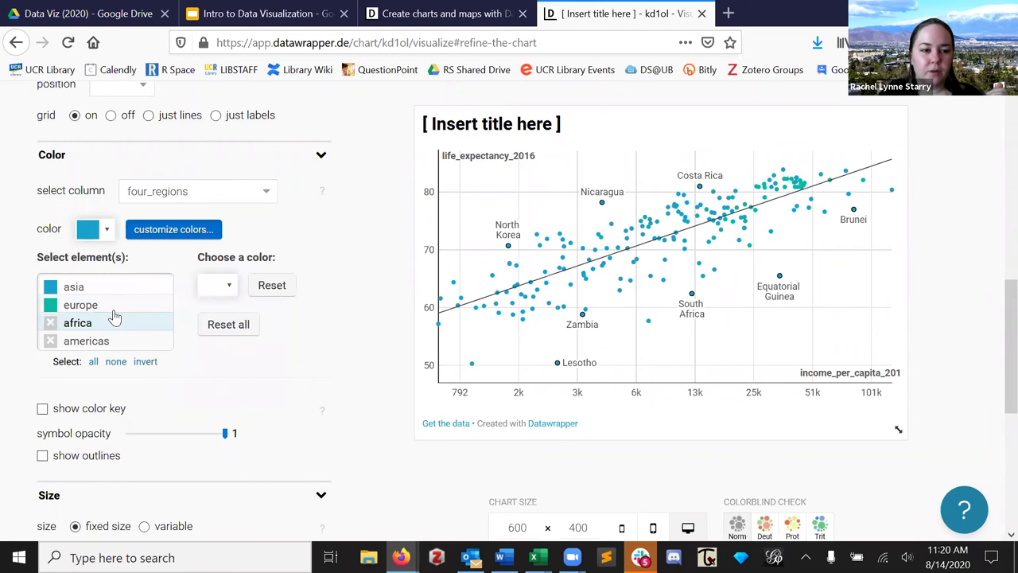
{"action": "left_click", "coordinate": [226, 288]}
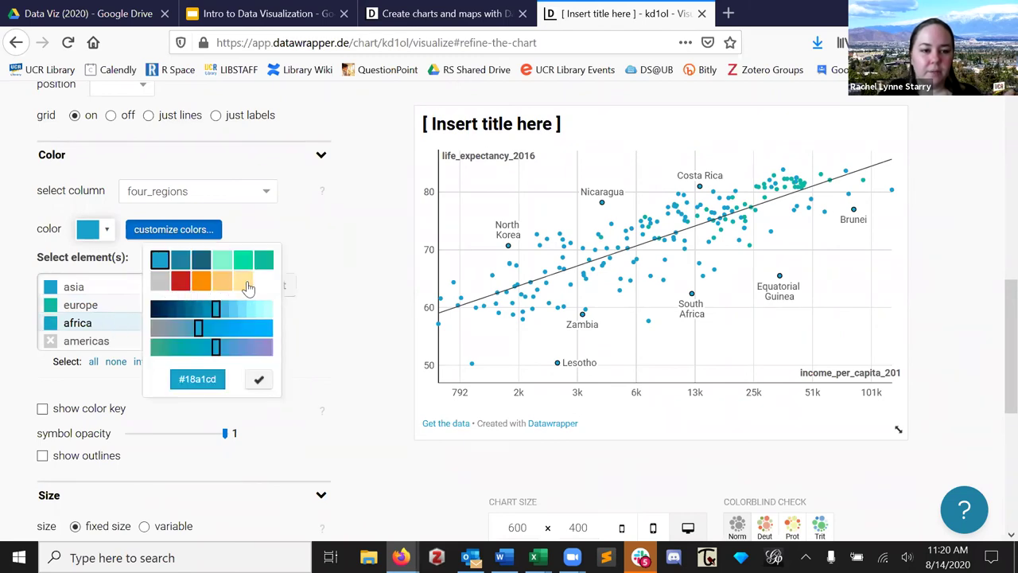
{"action": "left_click", "coordinate": [224, 285]}
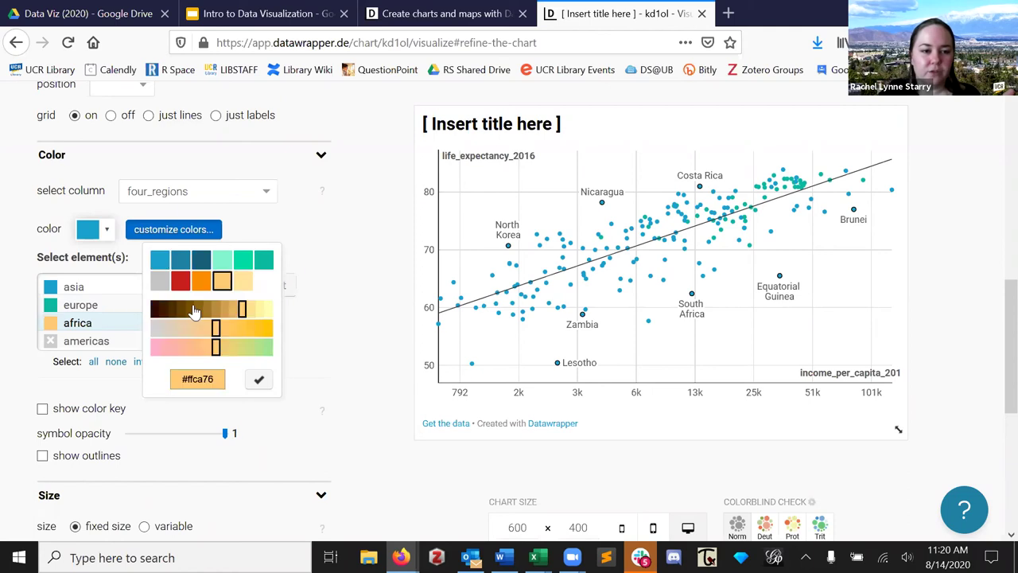
{"action": "left_click", "coordinate": [92, 342]}
{"action": "left_click", "coordinate": [219, 284]}
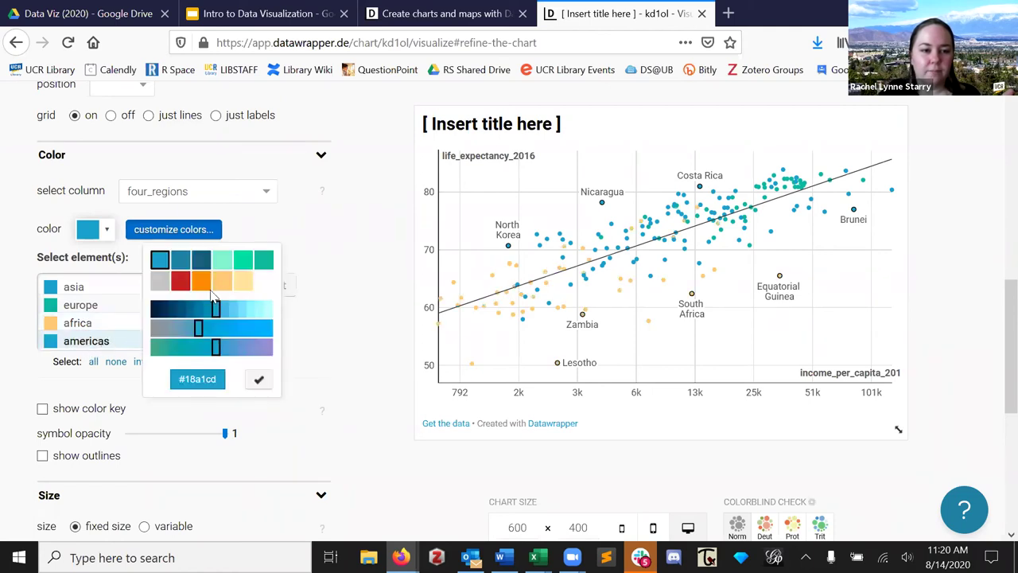
{"action": "left_click", "coordinate": [181, 287]}
{"action": "left_click", "coordinate": [356, 299]}
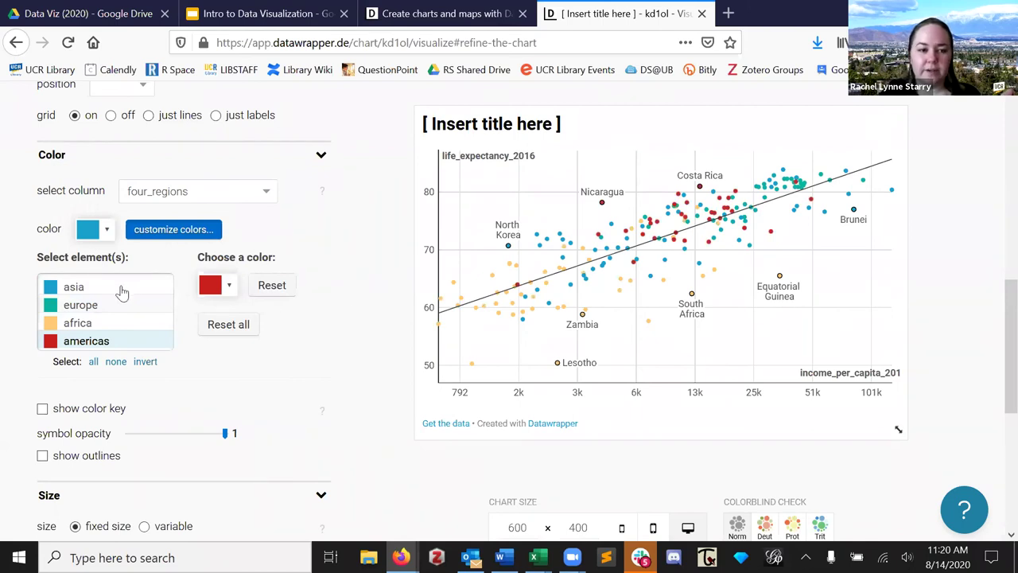
Check the region colors with the Deuteranopia and Tritanopia colorblind simulations, returning to normal vision between them.
{"action": "scroll", "coordinate": [374, 299], "scroll_direction": "down", "scroll_amount": 5}
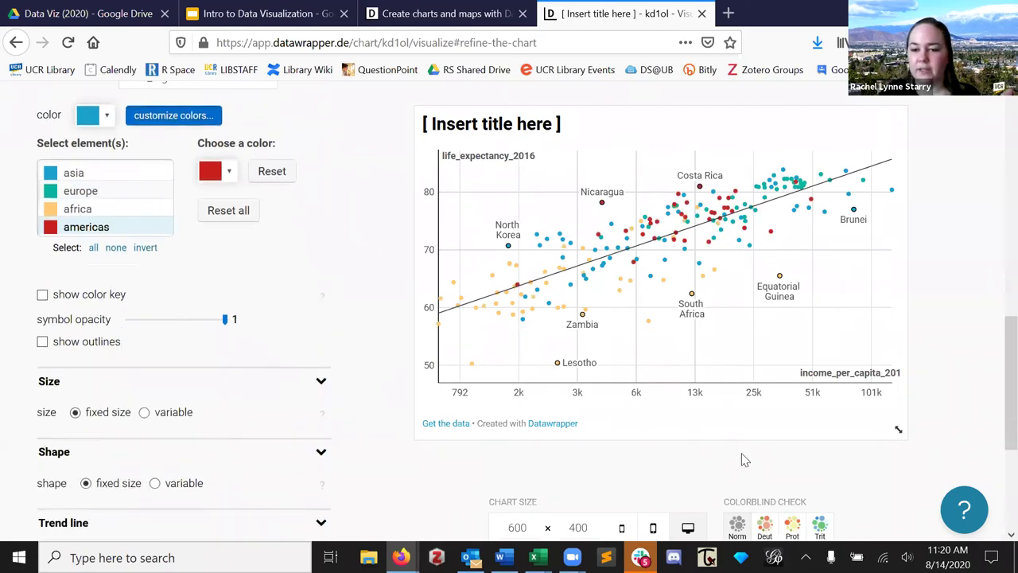
{"action": "scroll", "coordinate": [951, 318], "scroll_direction": "up", "scroll_amount": 2}
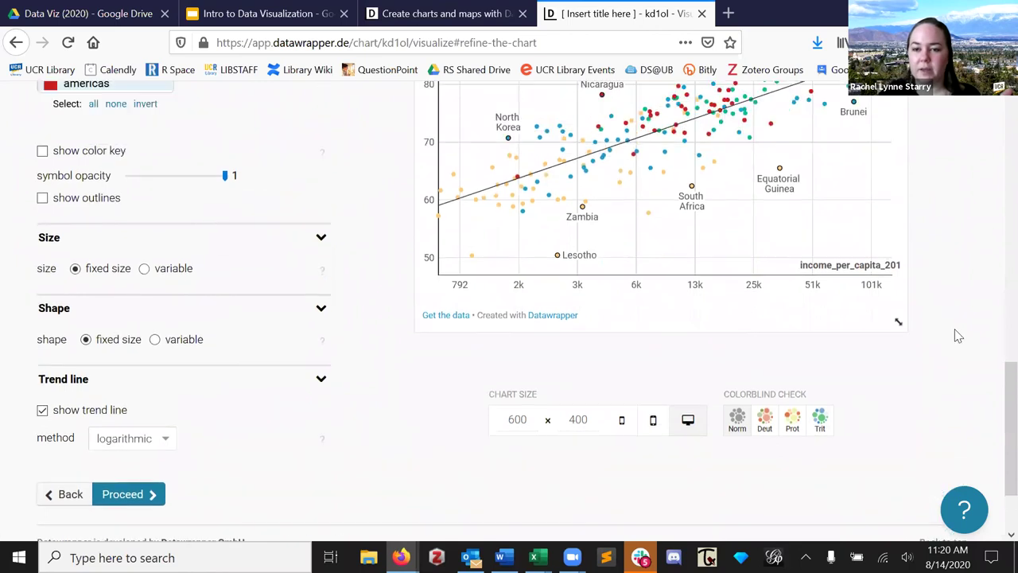
{"action": "left_click", "coordinate": [765, 438]}
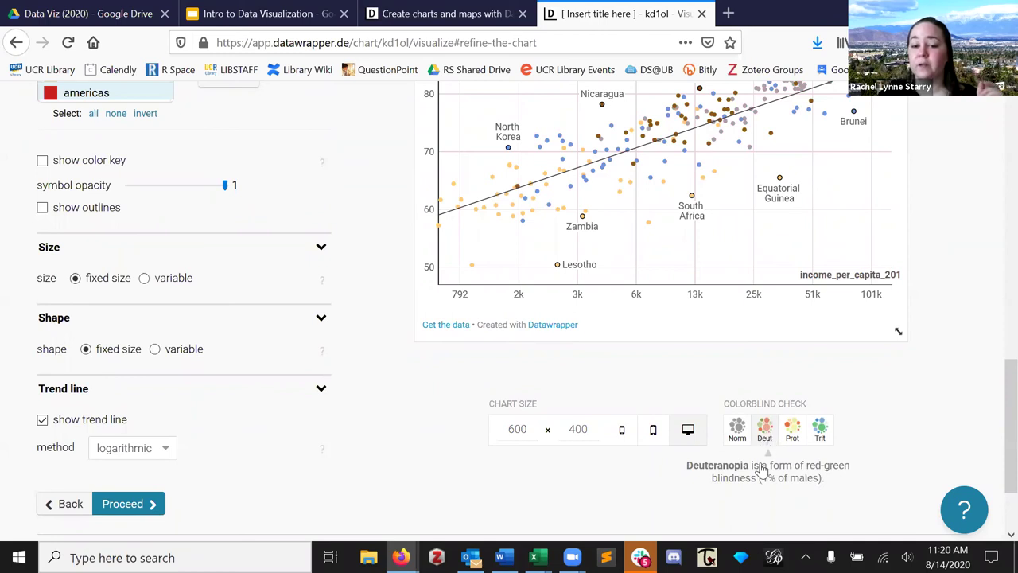
{"action": "left_click", "coordinate": [782, 427]}
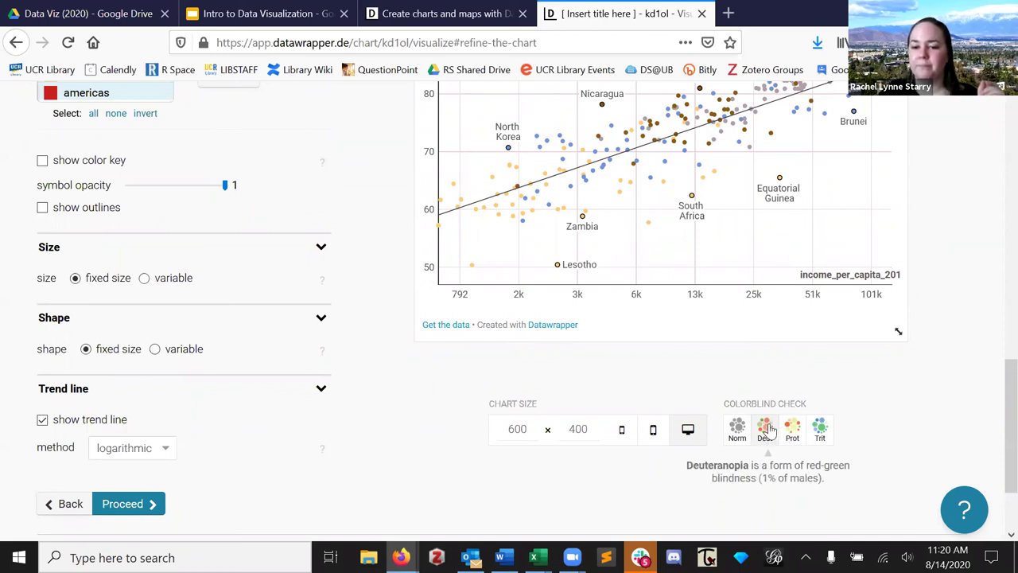
{"action": "left_click", "coordinate": [738, 434]}
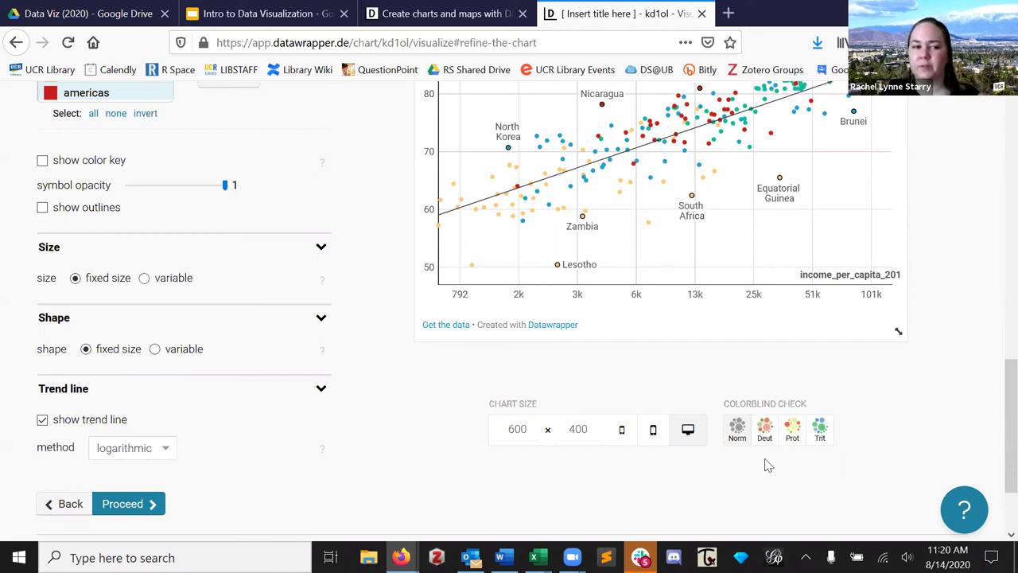
{"action": "left_click", "coordinate": [820, 432]}
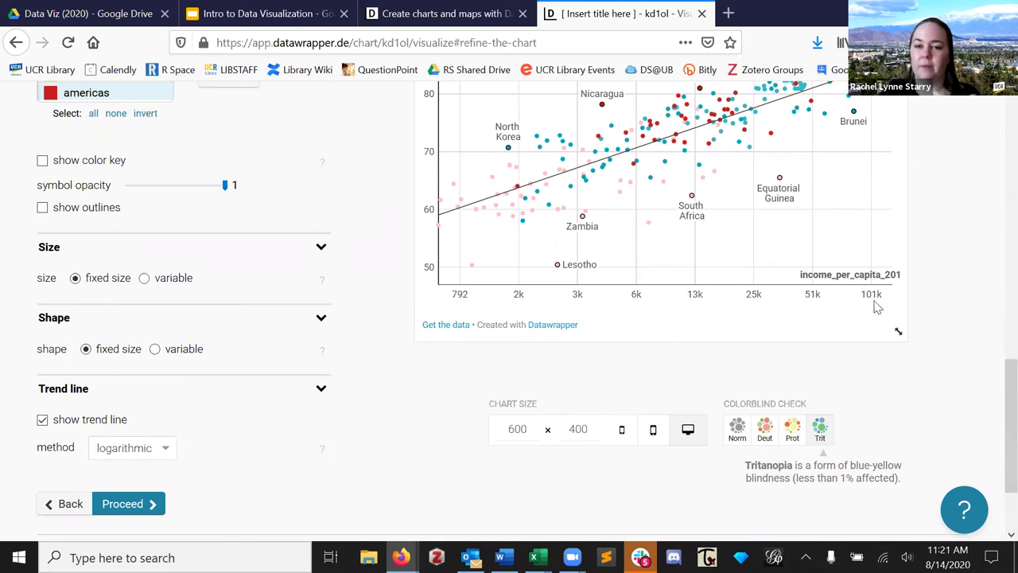
{"action": "scroll", "coordinate": [917, 283], "scroll_direction": "up", "scroll_amount": 3}
{"action": "scroll", "coordinate": [932, 266], "scroll_direction": "down", "scroll_amount": 3}
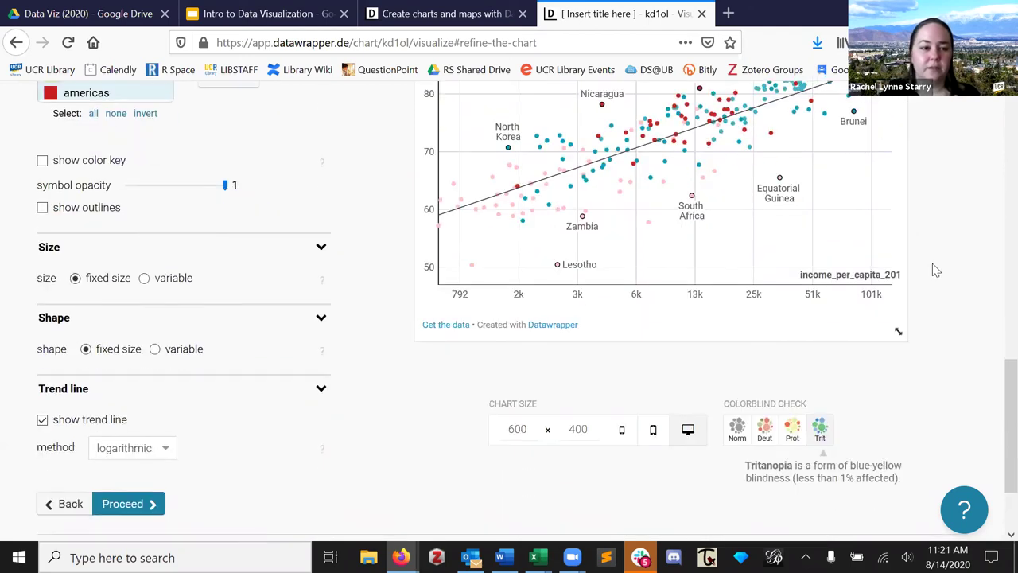
Make the symbol size variable by the population_2015 column with a maximum size of 20.
{"action": "scroll", "coordinate": [932, 263], "scroll_direction": "down", "scroll_amount": 2}
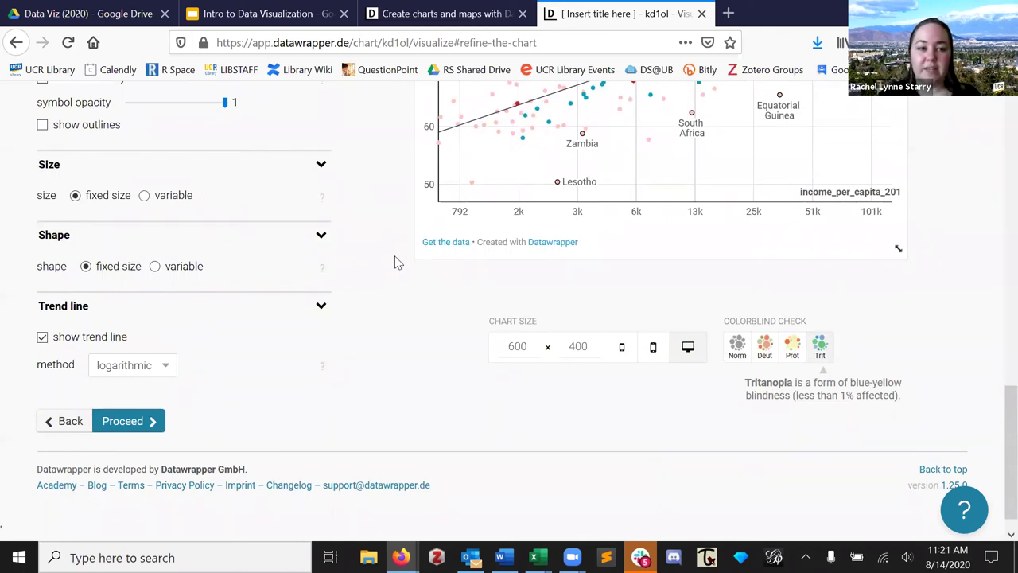
{"action": "scroll", "coordinate": [318, 257], "scroll_direction": "up", "scroll_amount": 2}
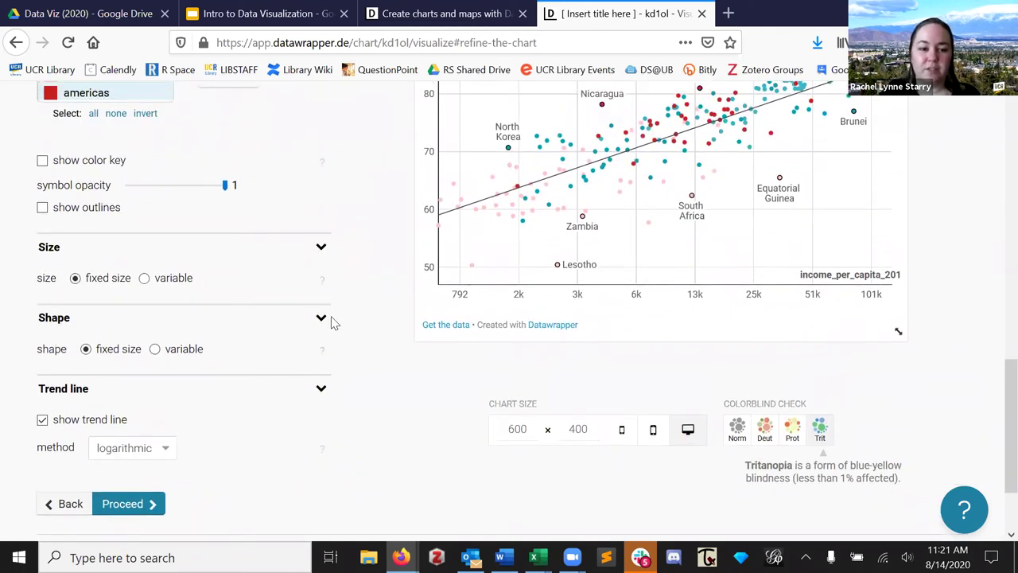
{"action": "left_click", "coordinate": [320, 321]}
{"action": "left_click", "coordinate": [320, 321]}
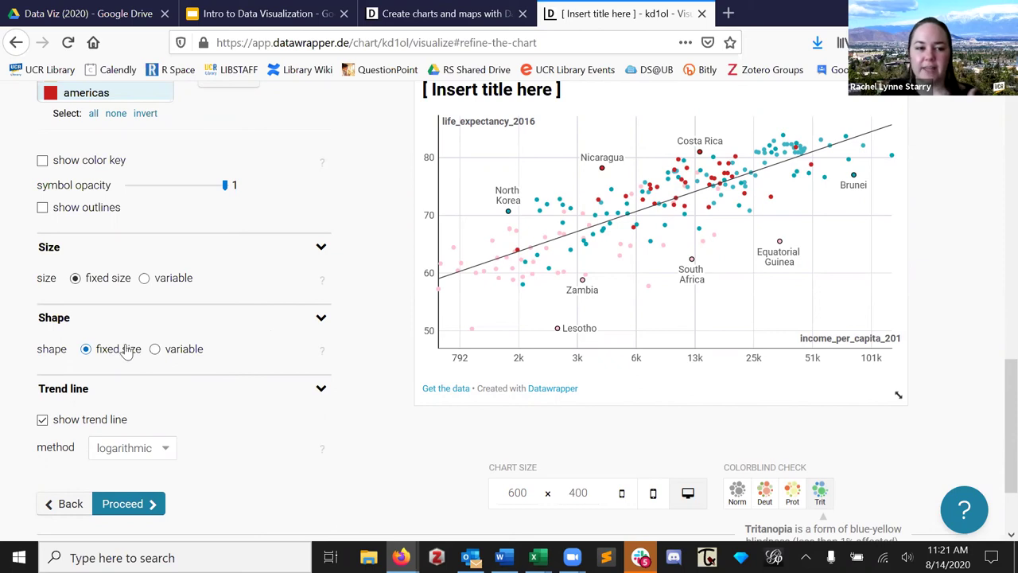
{"action": "left_click", "coordinate": [163, 284]}
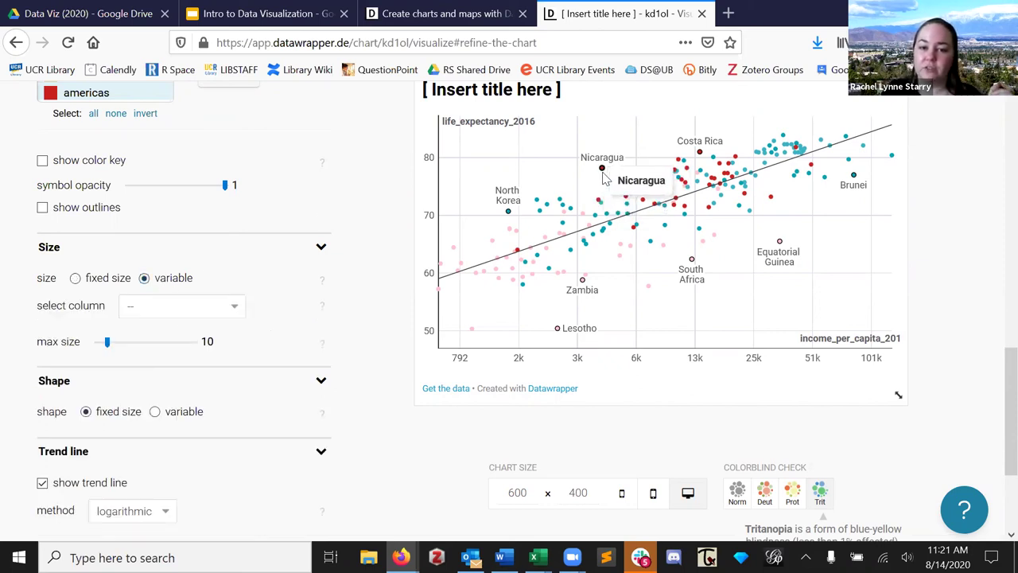
{"action": "left_click", "coordinate": [234, 312]}
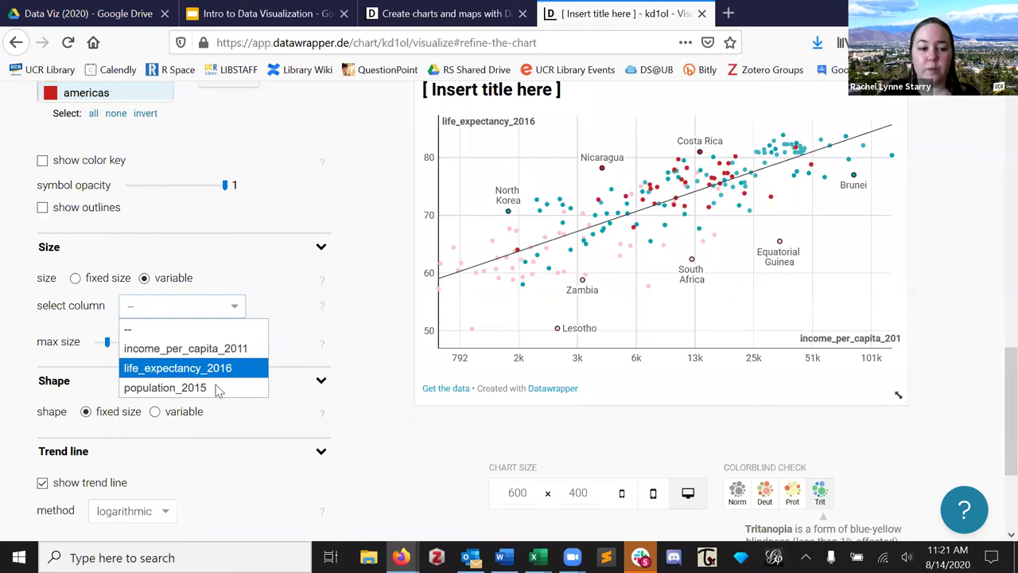
{"action": "left_click", "coordinate": [217, 388]}
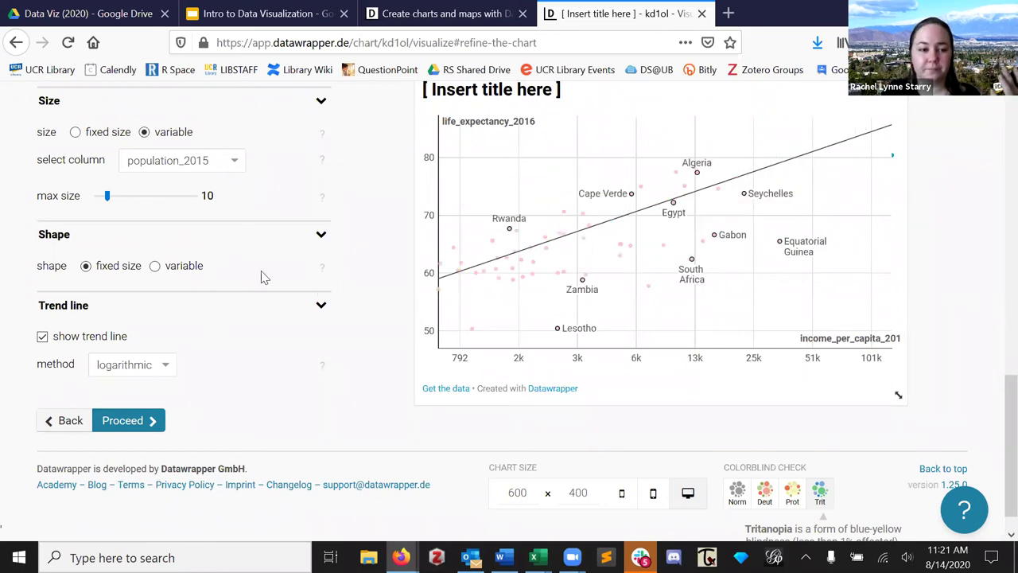
{"action": "scroll", "coordinate": [163, 244], "scroll_direction": "up", "scroll_amount": 2}
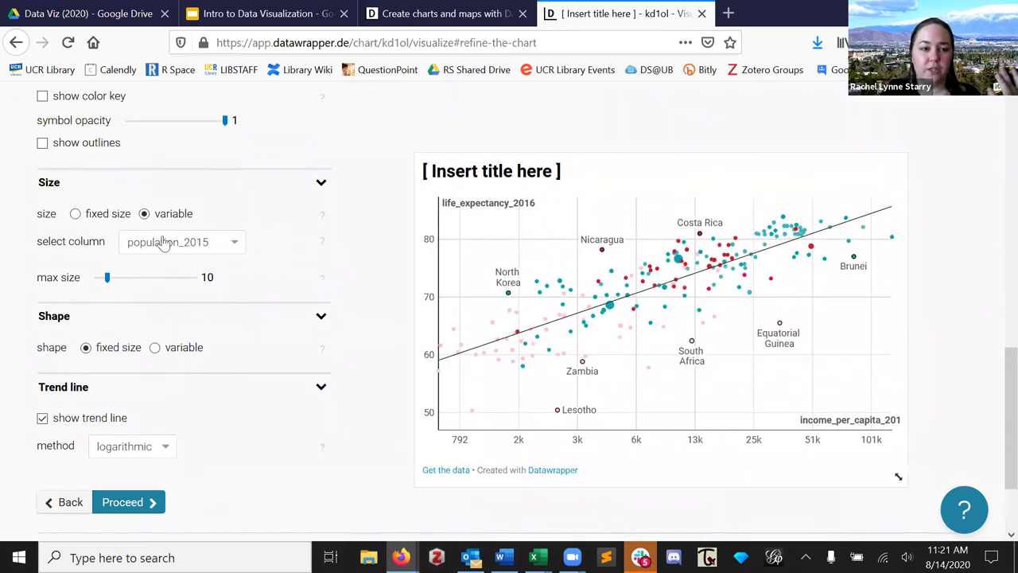
{"action": "left_click_drag", "start_coordinate": [107, 277], "coordinate": [119, 284]}
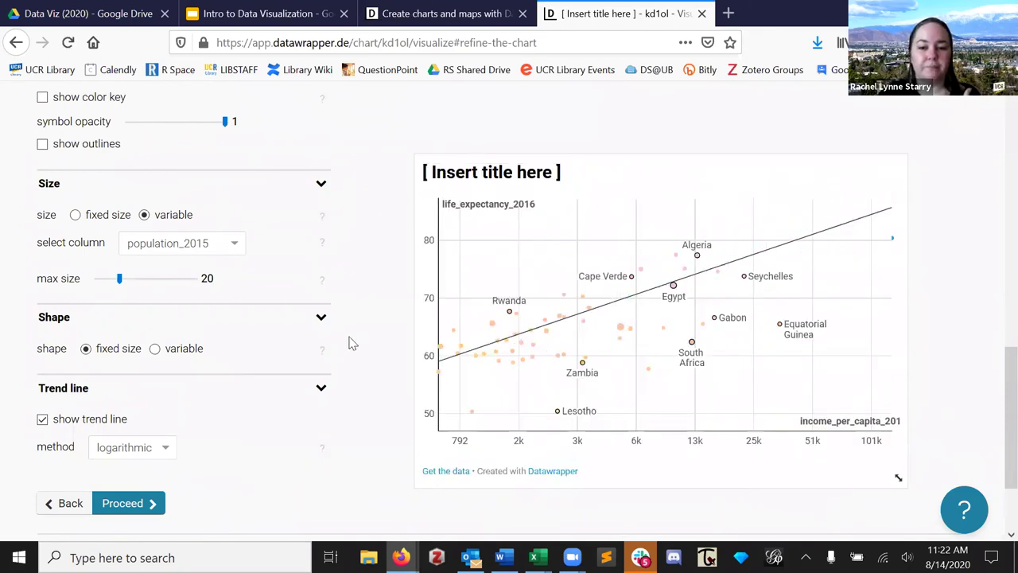
{"action": "scroll", "coordinate": [353, 343], "scroll_direction": "down", "scroll_amount": 2}
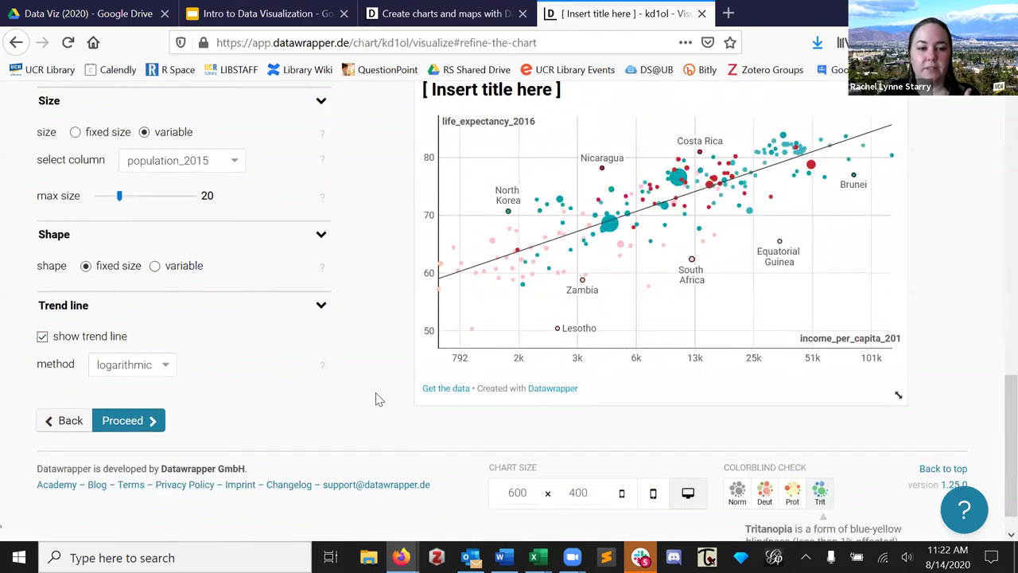
Open the chart's annotation settings and title the chart "Income per Capita related to Life Expectancy".
{"action": "scroll", "coordinate": [374, 395], "scroll_direction": "up", "scroll_amount": 3}
{"action": "scroll", "coordinate": [371, 393], "scroll_direction": "up", "scroll_amount": 8}
{"action": "left_click", "coordinate": [201, 263]}
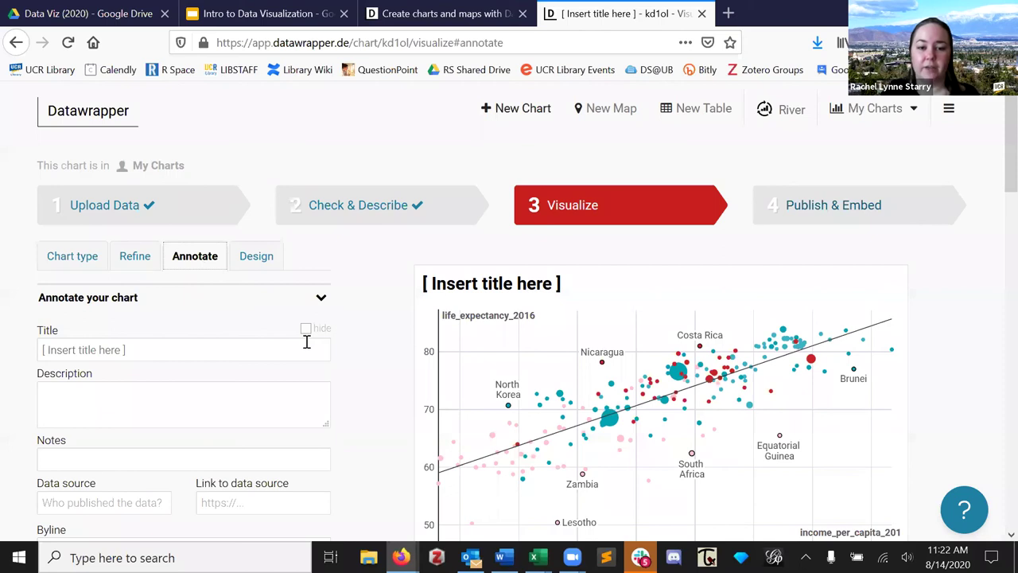
{"action": "scroll", "coordinate": [305, 348], "scroll_direction": "down", "scroll_amount": 1}
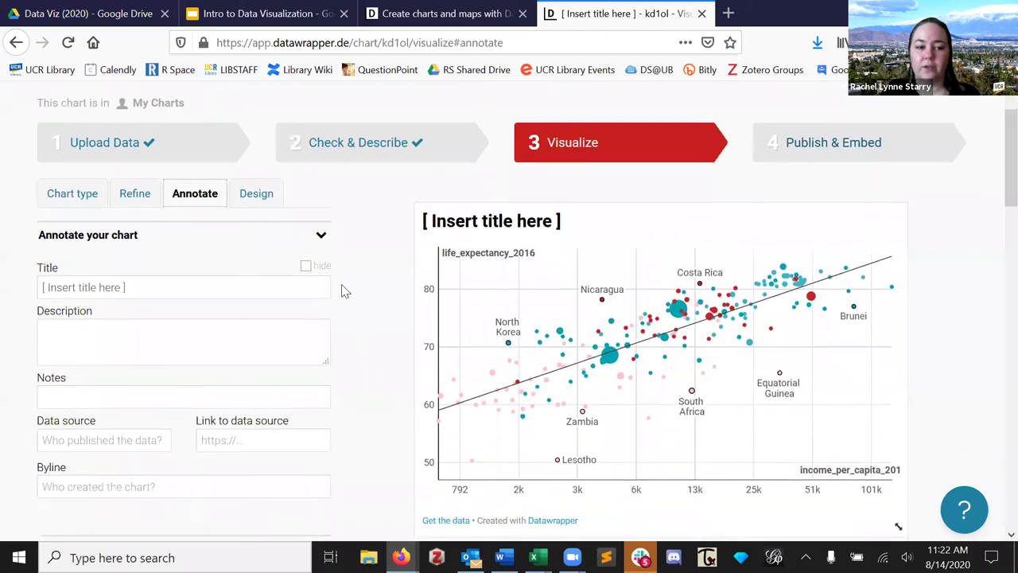
{"action": "left_click", "coordinate": [313, 268]}
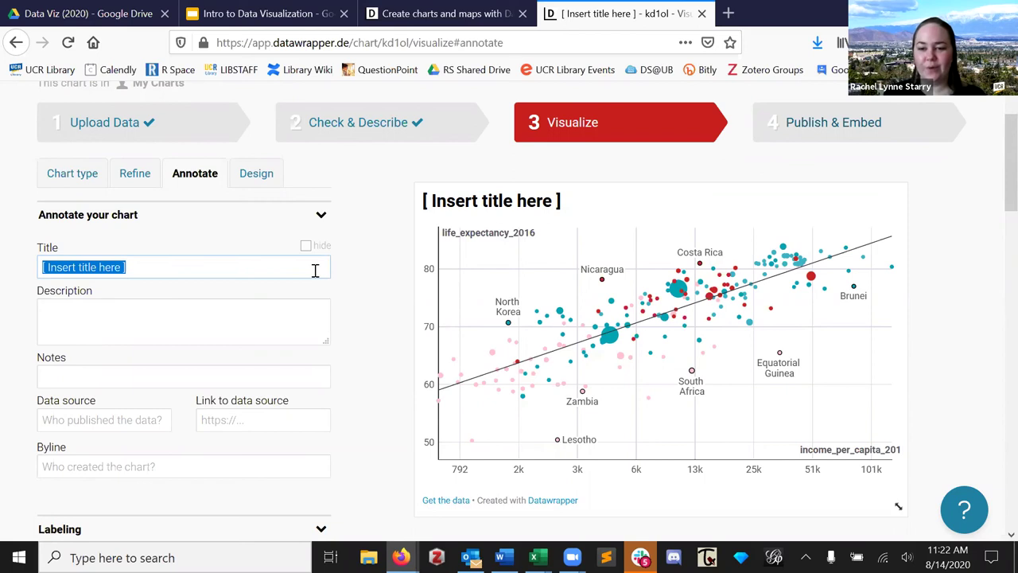
{"action": "type", "text": "Inc"}
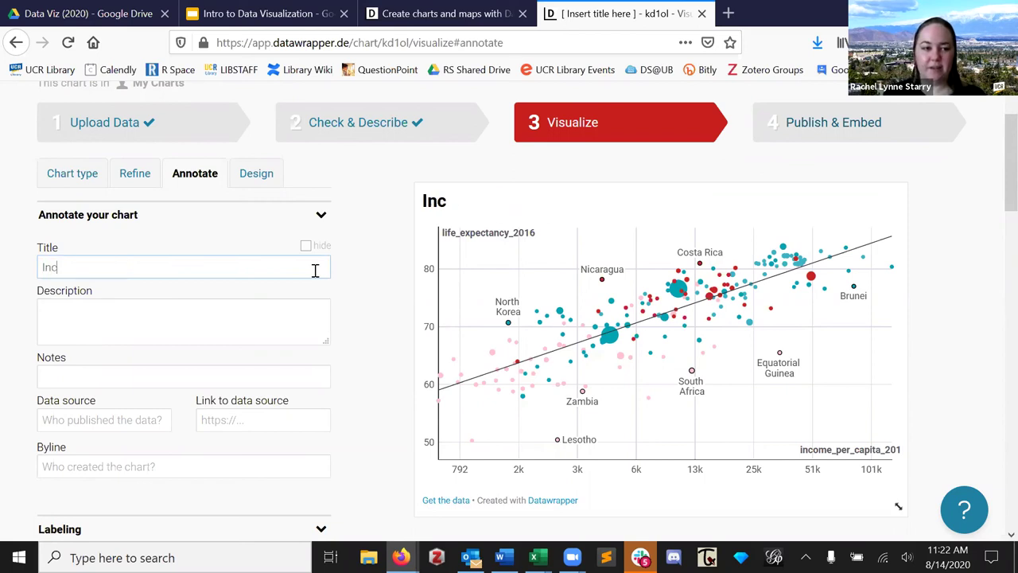
{"action": "type", "text": "ome per Capita"}
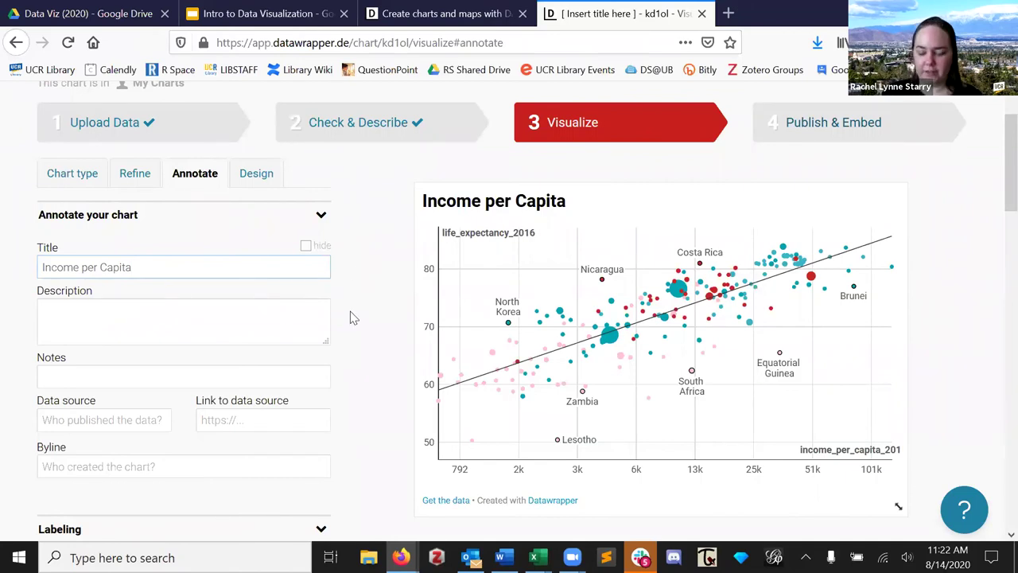
{"action": "type", "text": "related to "}
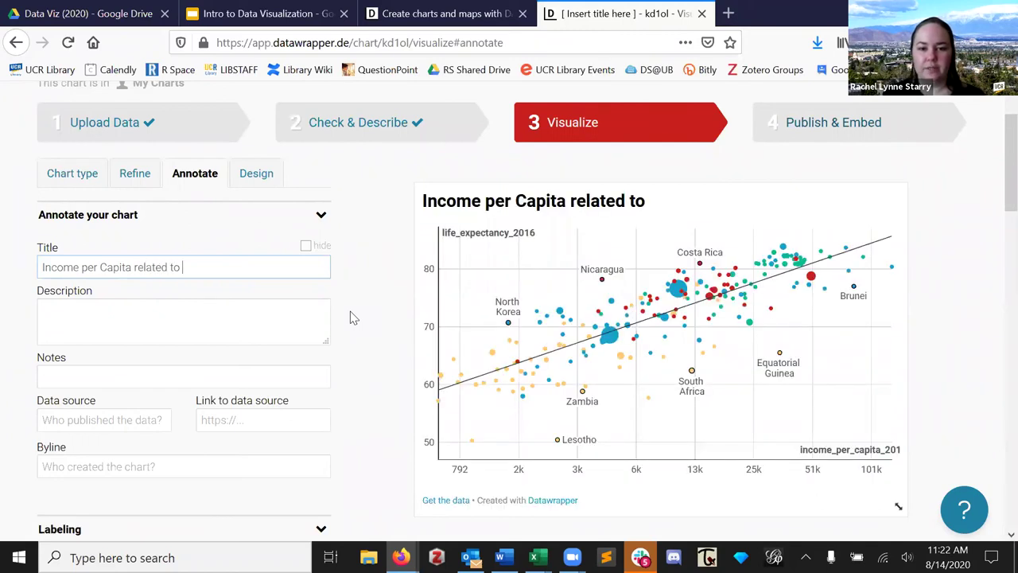
{"action": "type", "text": "Lif"}
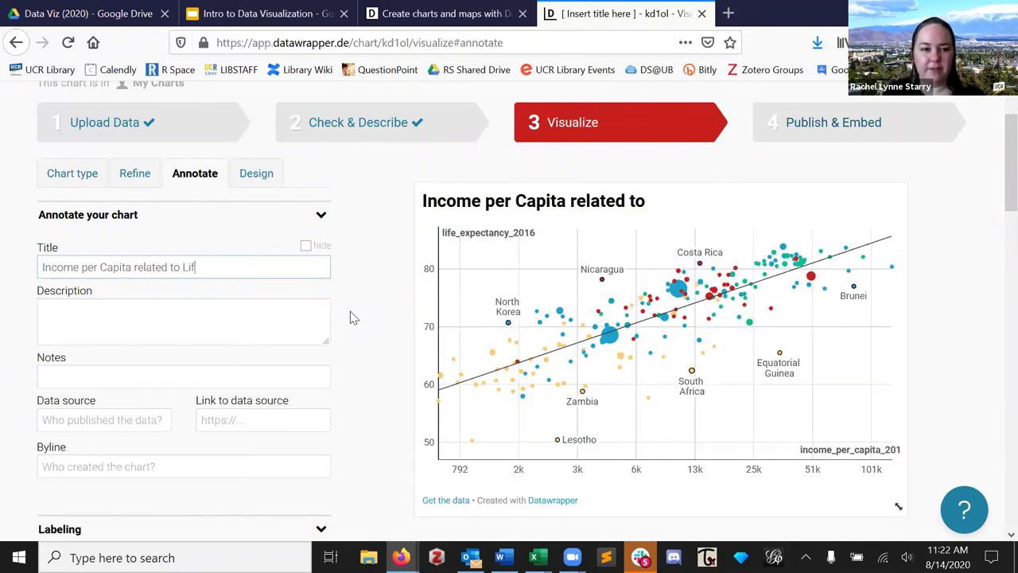
{"action": "type", "text": "e Ex"}
{"action": "type", "text": "cy"}
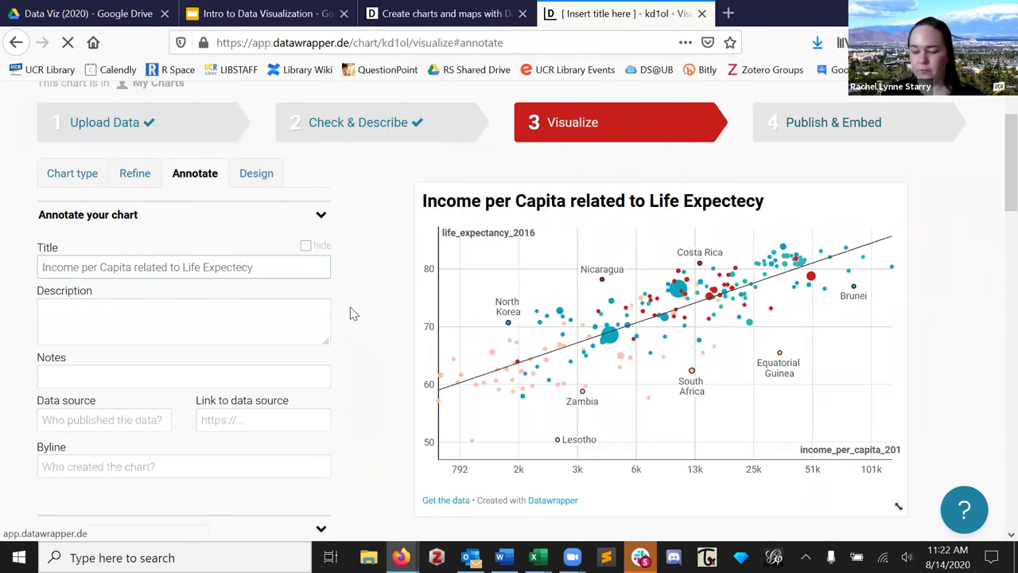
{"action": "key", "text": "BackSpace"}
{"action": "key", "text": "BackSpace"}
{"action": "key", "text": "BackSpace"}
{"action": "key", "text": "BackSpace"}
{"action": "type", "text": "tancy"}
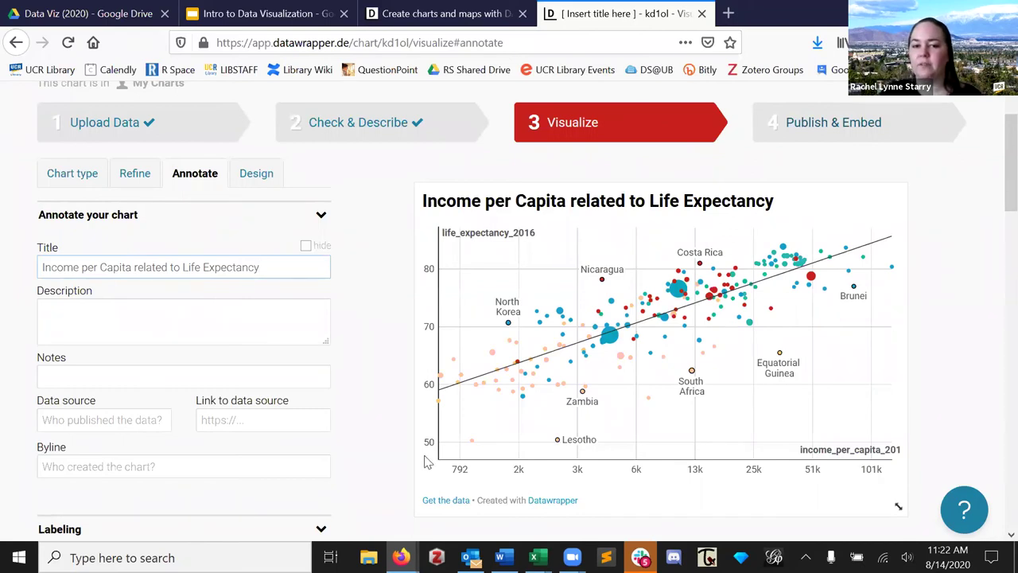
{"action": "left_click", "coordinate": [428, 402]}
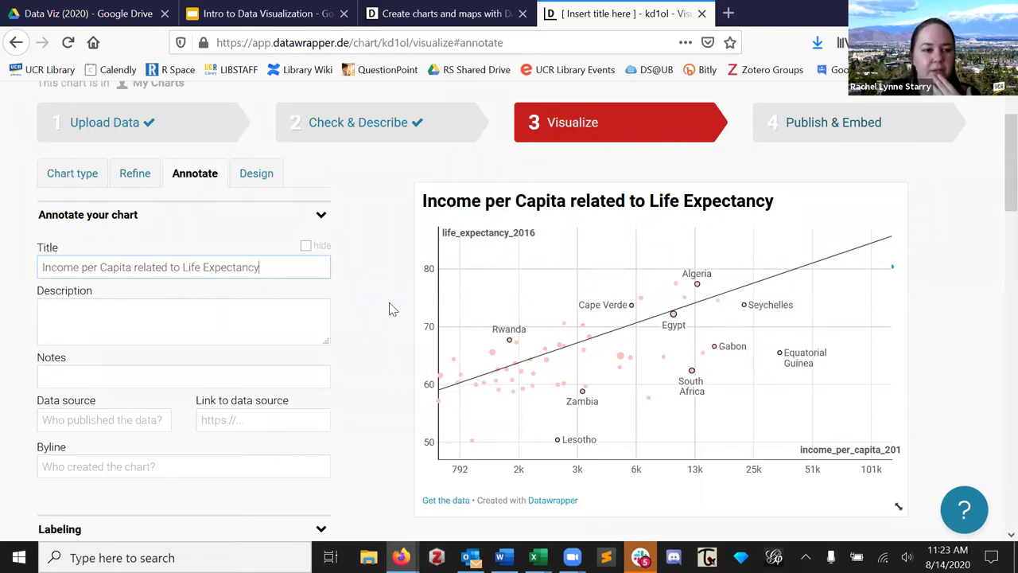
Enter "this is a chart description" as the chart's description.
{"action": "left_click", "coordinate": [306, 316]}
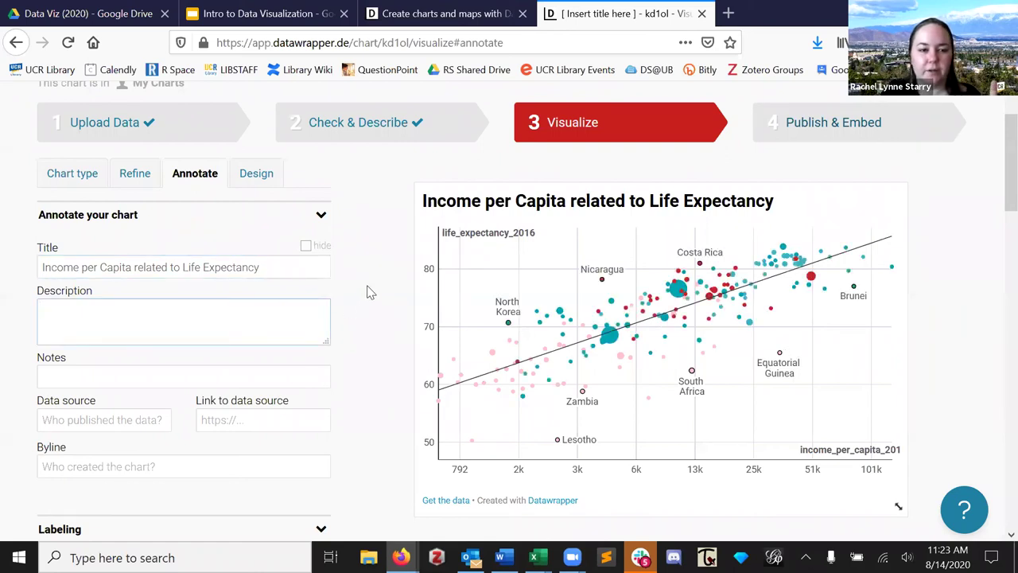
{"action": "type", "text": "this is a "}
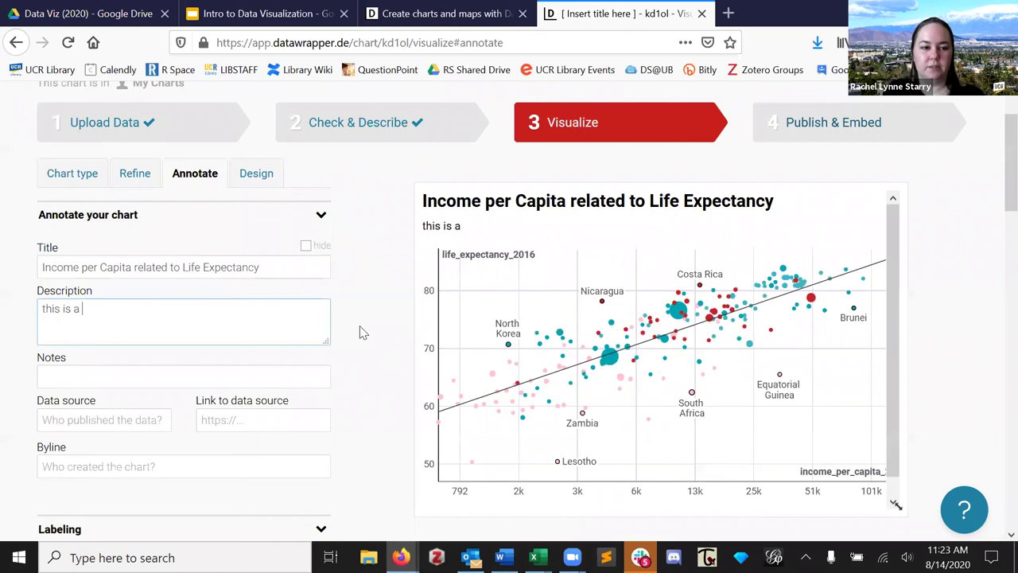
{"action": "type", "text": "chart description"}
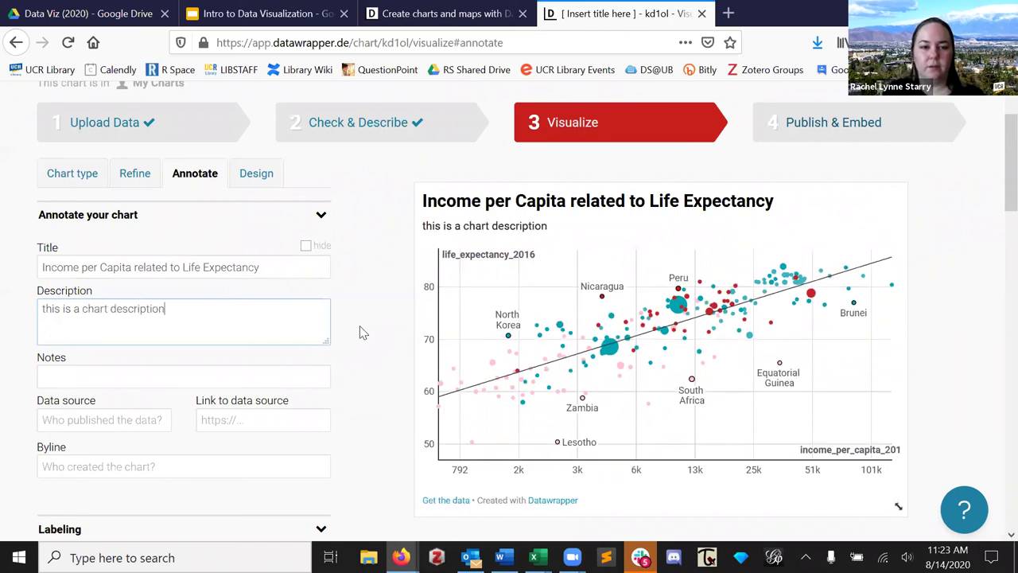
Enter Gapminder as the chart's data source.
{"action": "scroll", "coordinate": [366, 328], "scroll_direction": "down", "scroll_amount": 4}
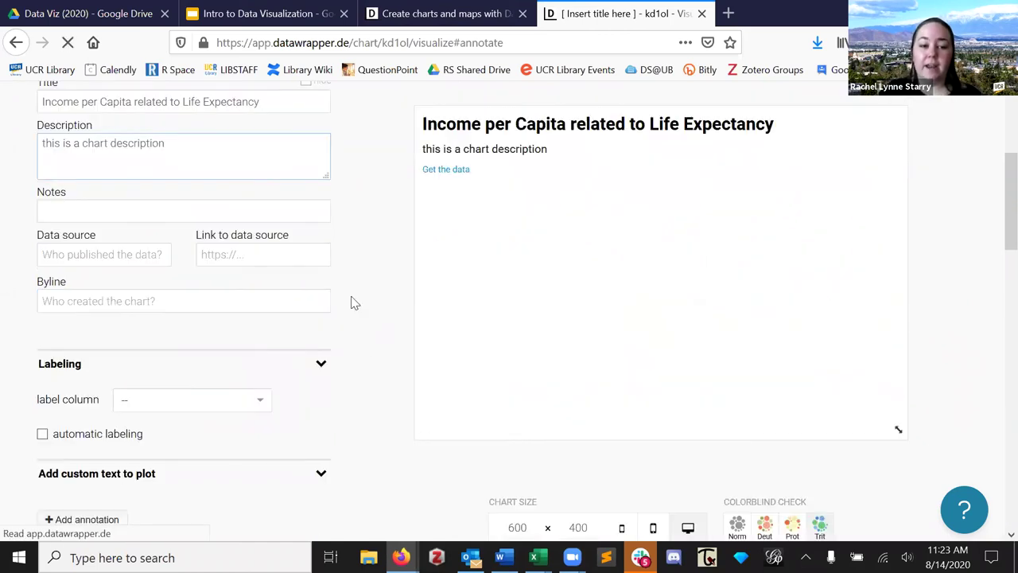
{"action": "left_click", "coordinate": [135, 257]}
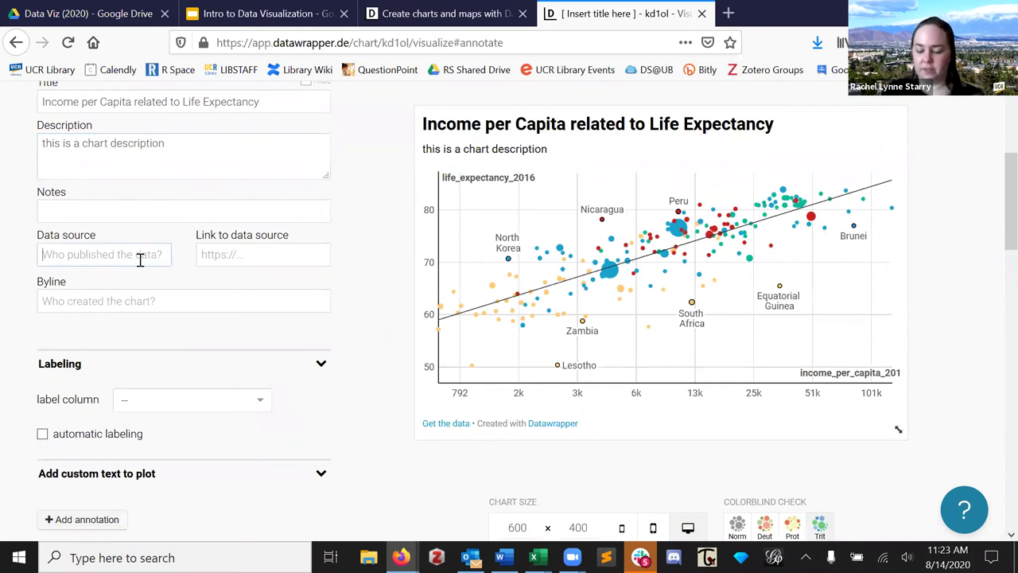
{"action": "type", "text": "Gapminder"}
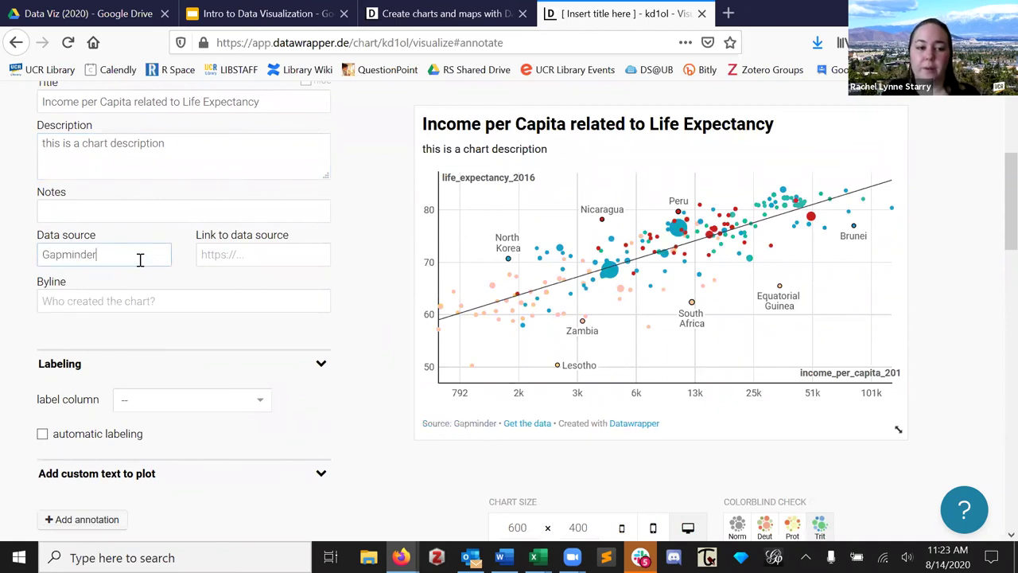
{"action": "left_click", "coordinate": [294, 250]}
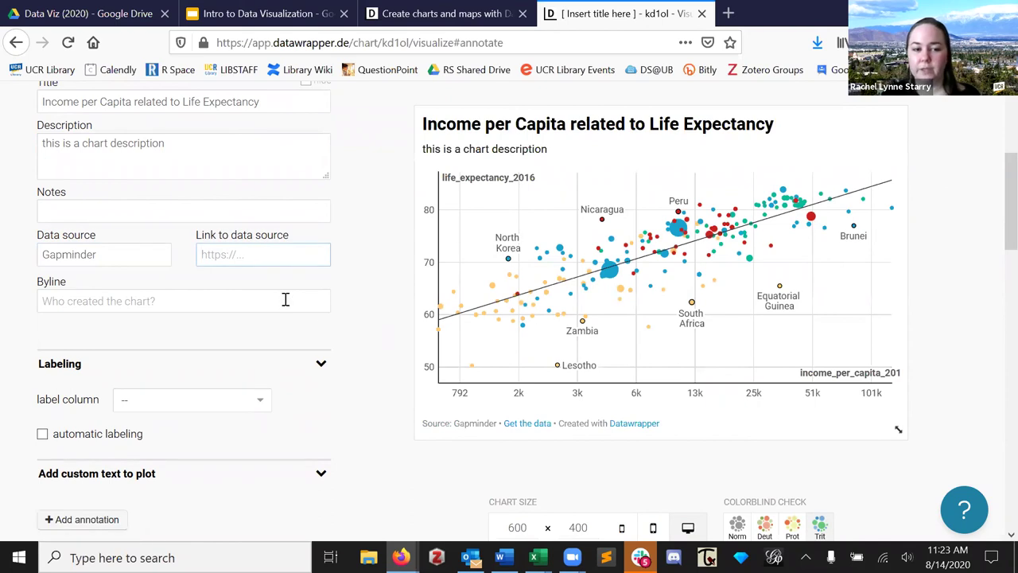
Add the population_2015 column placeholder to the body of the tooltip template and save it.
{"action": "scroll", "coordinate": [375, 299], "scroll_direction": "down", "scroll_amount": 2}
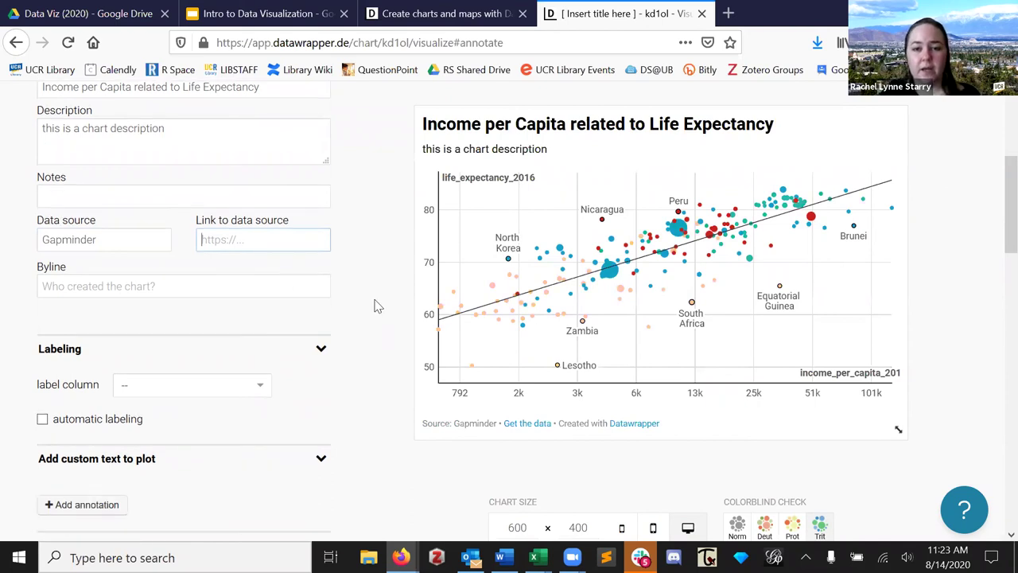
{"action": "scroll", "coordinate": [375, 306], "scroll_direction": "down", "scroll_amount": 4}
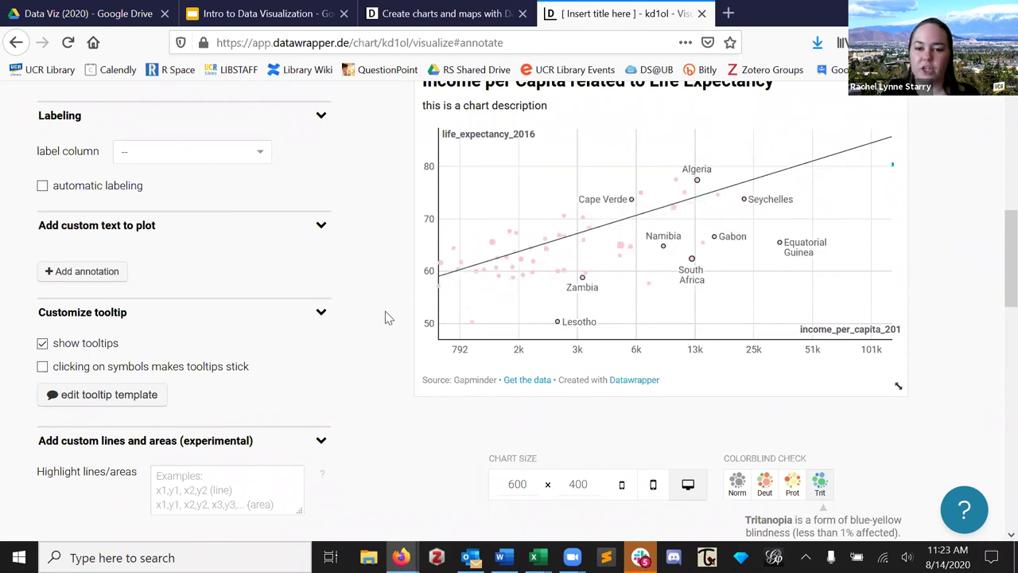
{"action": "scroll", "coordinate": [386, 316], "scroll_direction": "down", "scroll_amount": 2}
{"action": "scroll", "coordinate": [387, 314], "scroll_direction": "up", "scroll_amount": 2}
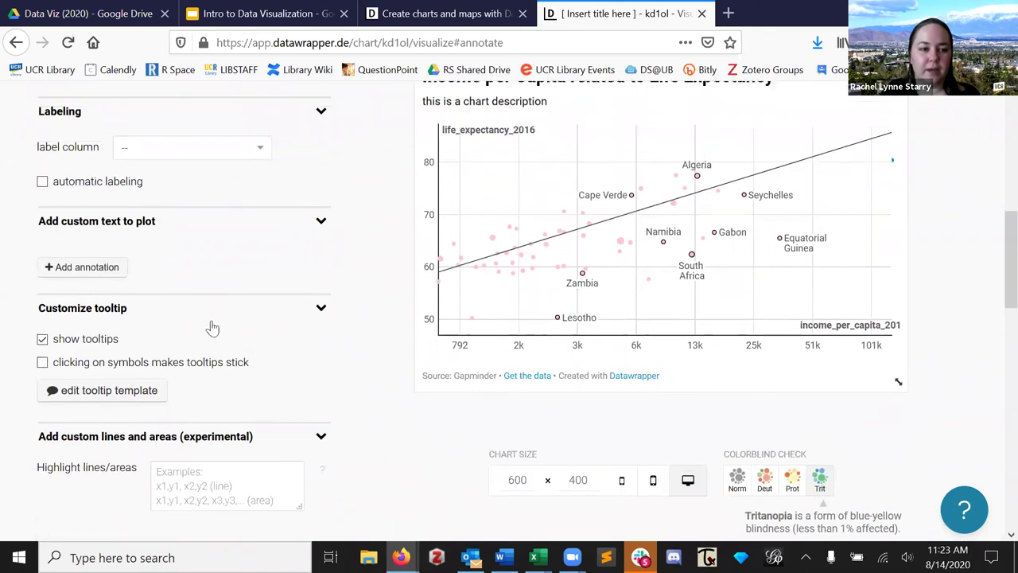
{"action": "left_click", "coordinate": [95, 395]}
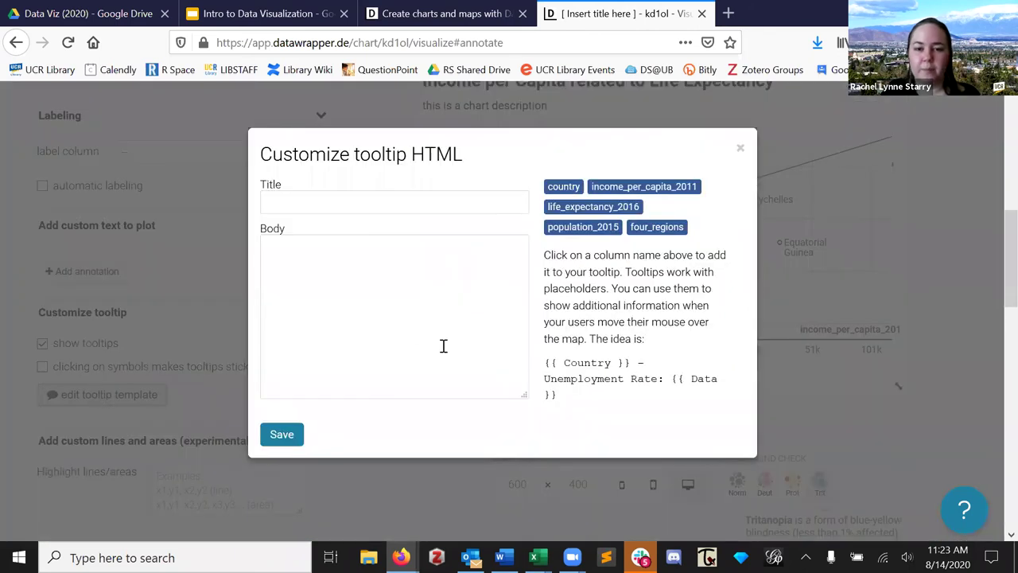
{"action": "left_click", "coordinate": [598, 232]}
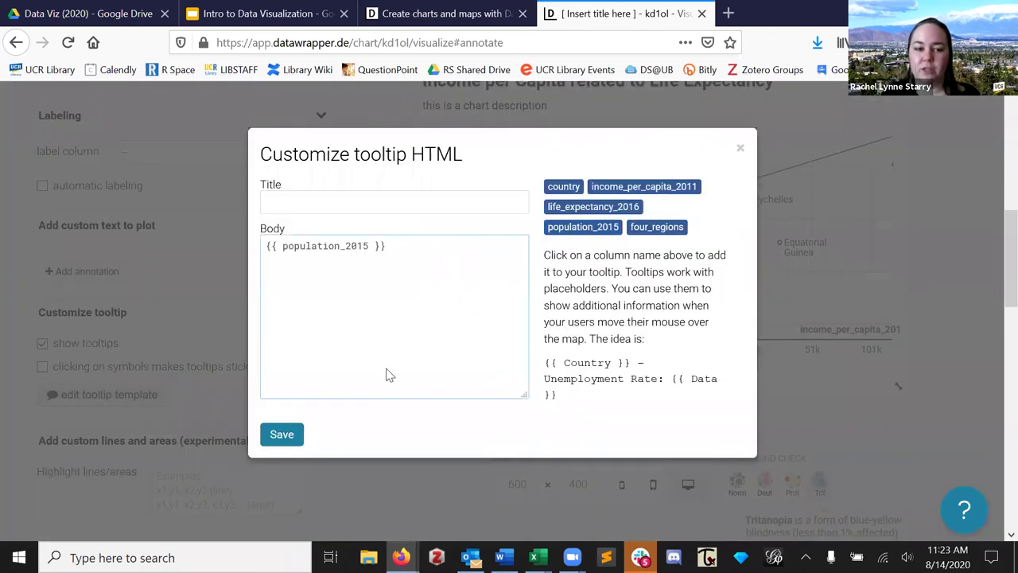
{"action": "left_click", "coordinate": [285, 436]}
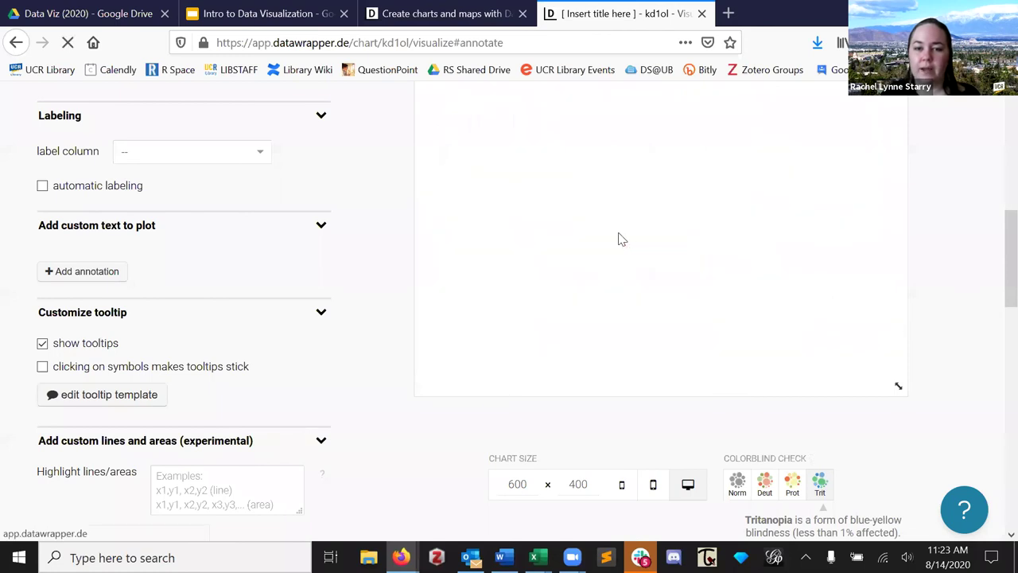
{"action": "mouse_move", "coordinate": [613, 231]}
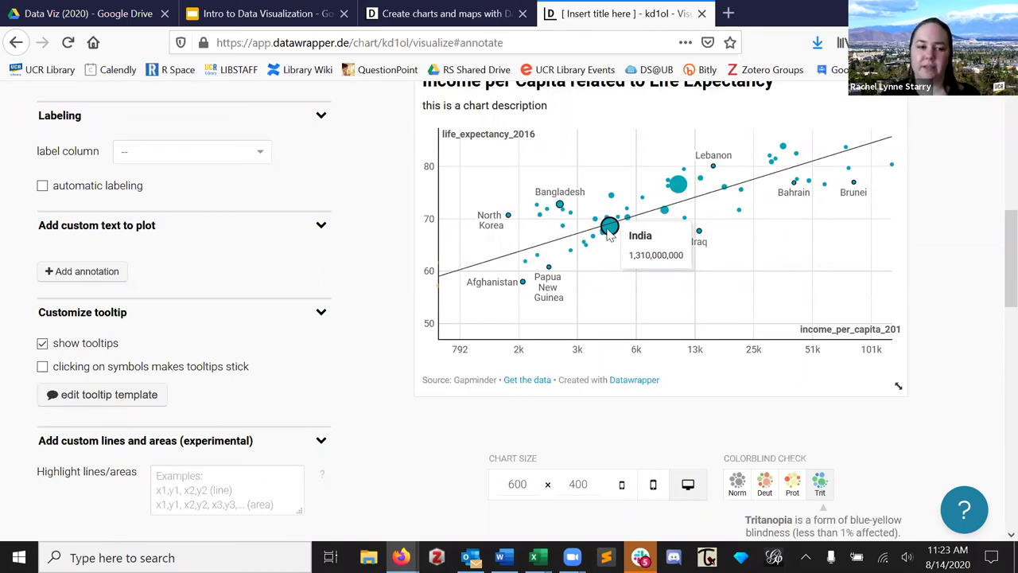
Put the label "Pop:" before the population_2015 placeholder in the tooltip template's body and save it.
{"action": "left_click", "coordinate": [115, 394]}
{"action": "left_click", "coordinate": [334, 291]}
{"action": "type", "text": "Pop: {{ population_2015"}
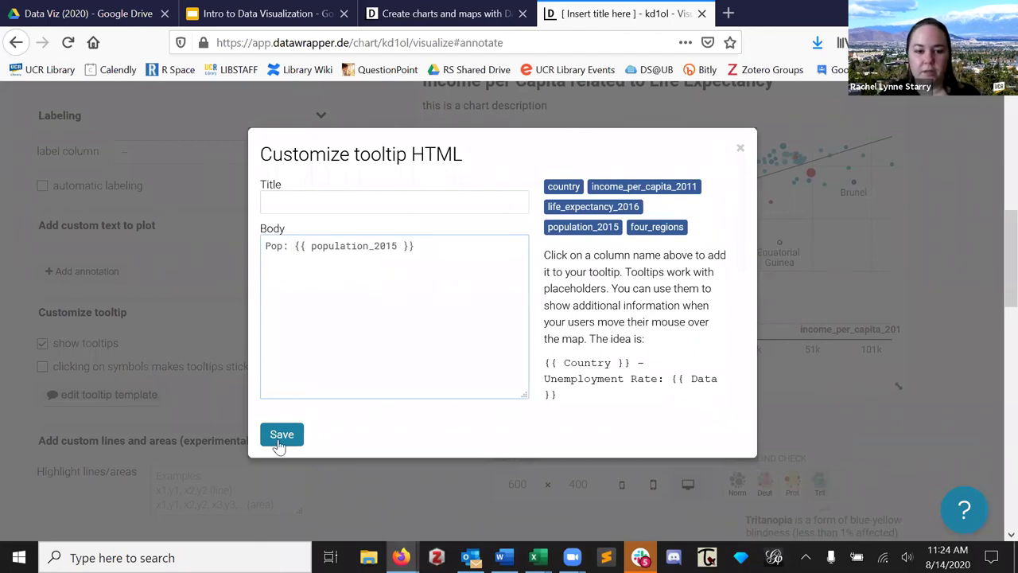
{"action": "left_click", "coordinate": [279, 442]}
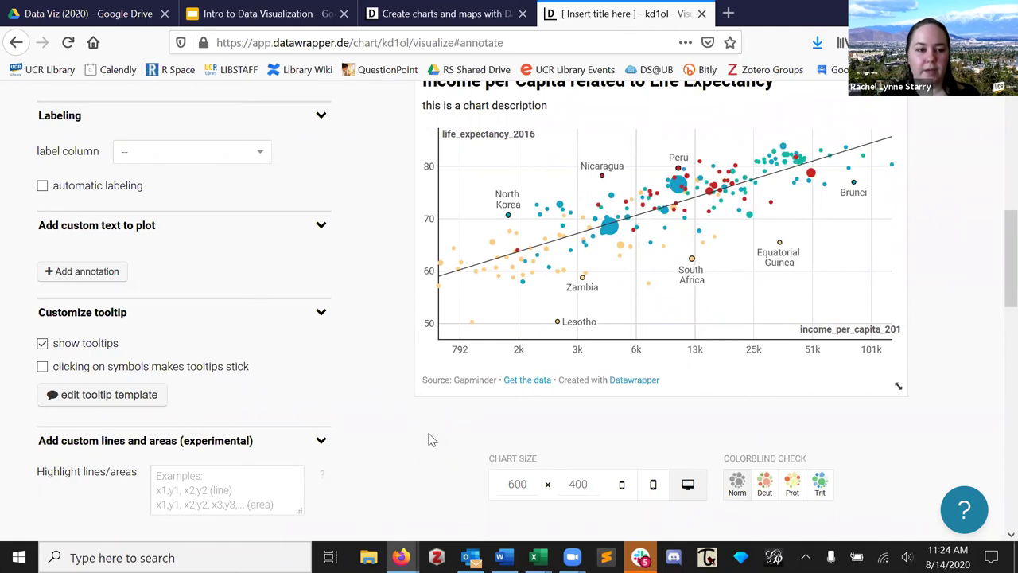
Add a text annotation reading "This is a comment!" in the plot's empty area beside Equatorial Guinea, at about x 68200, y 63.
{"action": "scroll", "coordinate": [413, 428], "scroll_direction": "up", "scroll_amount": 2}
{"action": "left_click", "coordinate": [115, 355]}
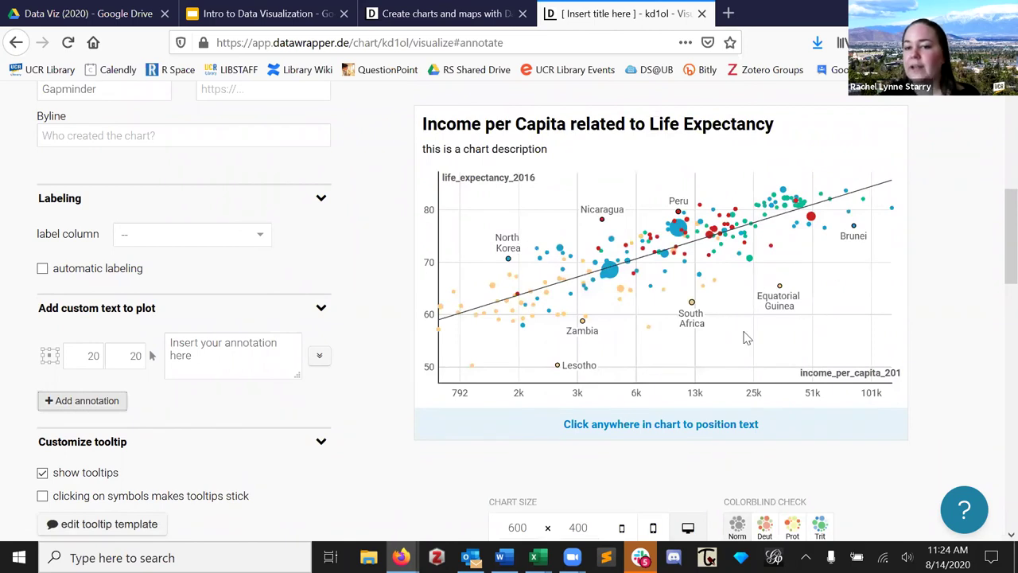
{"action": "left_click", "coordinate": [836, 299]}
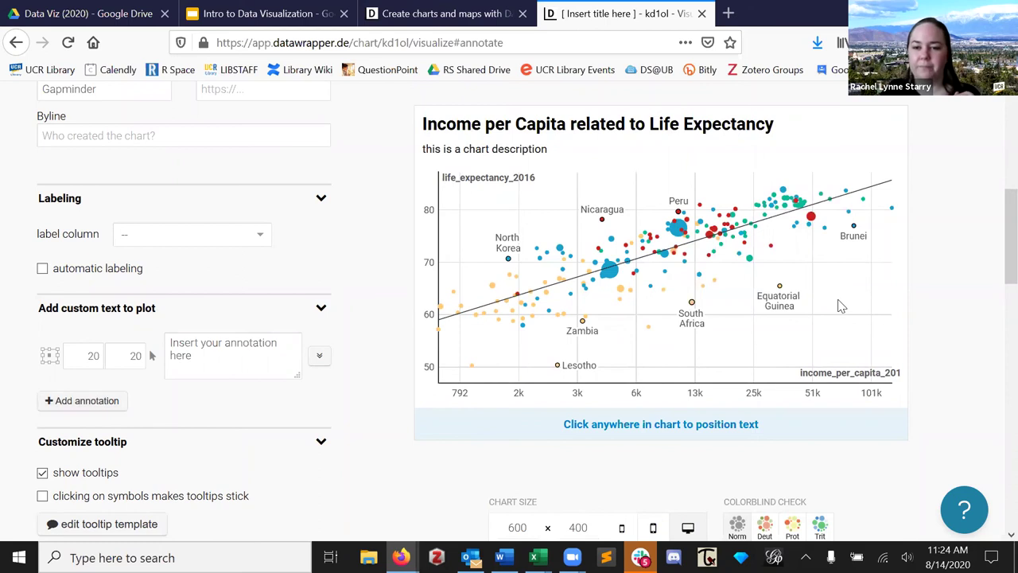
{"action": "left_click", "coordinate": [223, 365]}
{"action": "left_click_drag", "start_coordinate": [222, 365], "coordinate": [164, 338]}
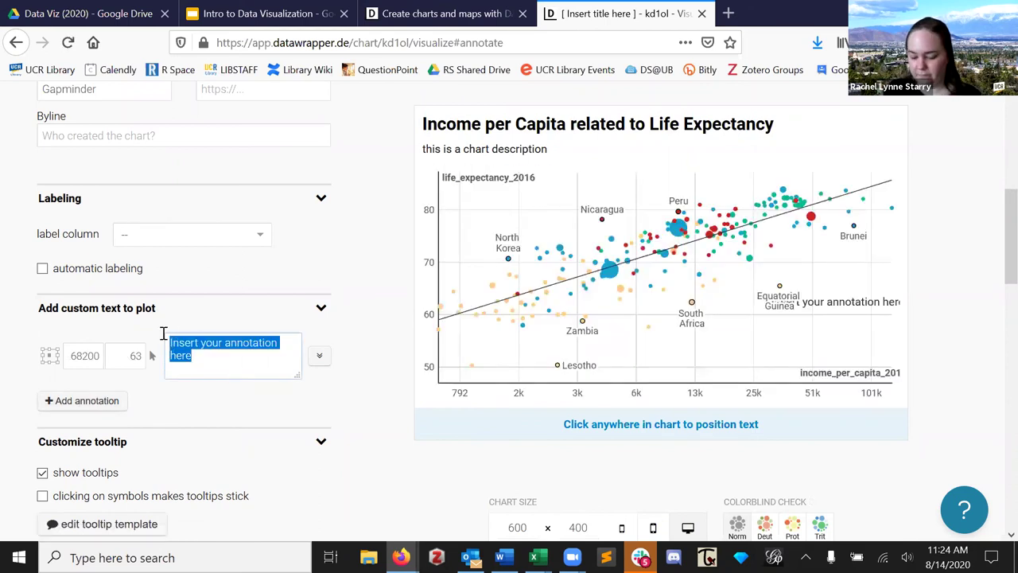
{"action": "type", "text": "This is a comment!"}
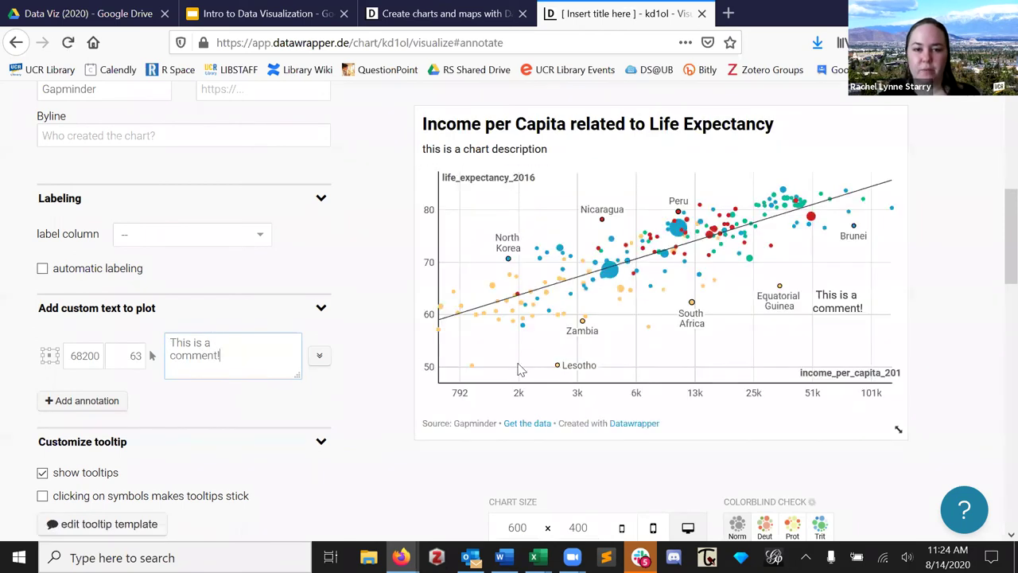
Proceed past the annotation and design settings to the Publish & Embed stage, leaving the layout and output locale as they are.
{"action": "scroll", "coordinate": [375, 331], "scroll_direction": "down", "scroll_amount": 2}
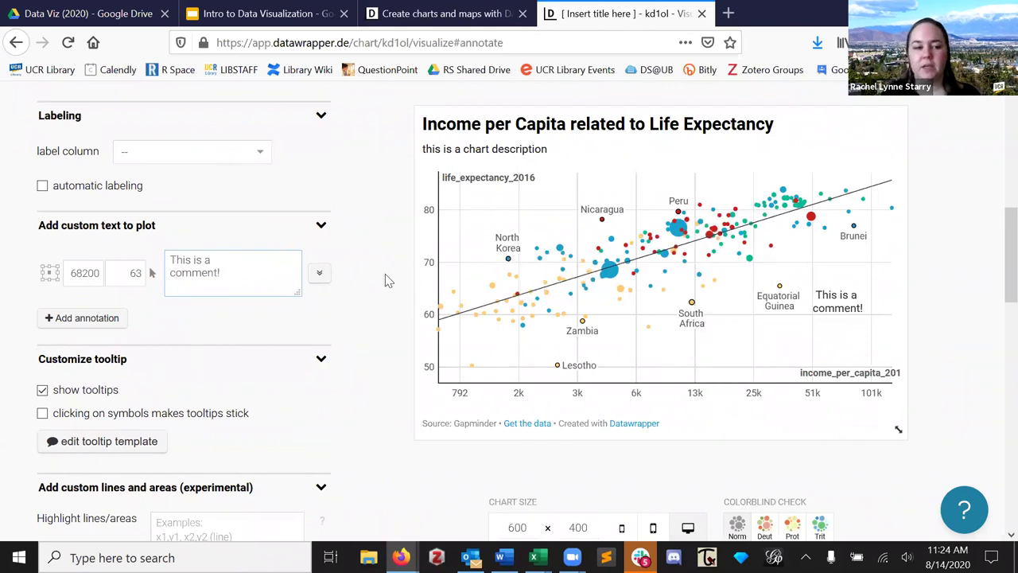
{"action": "scroll", "coordinate": [387, 282], "scroll_direction": "down", "scroll_amount": 2}
{"action": "scroll", "coordinate": [250, 371], "scroll_direction": "down", "scroll_amount": 4}
{"action": "left_click", "coordinate": [149, 360]}
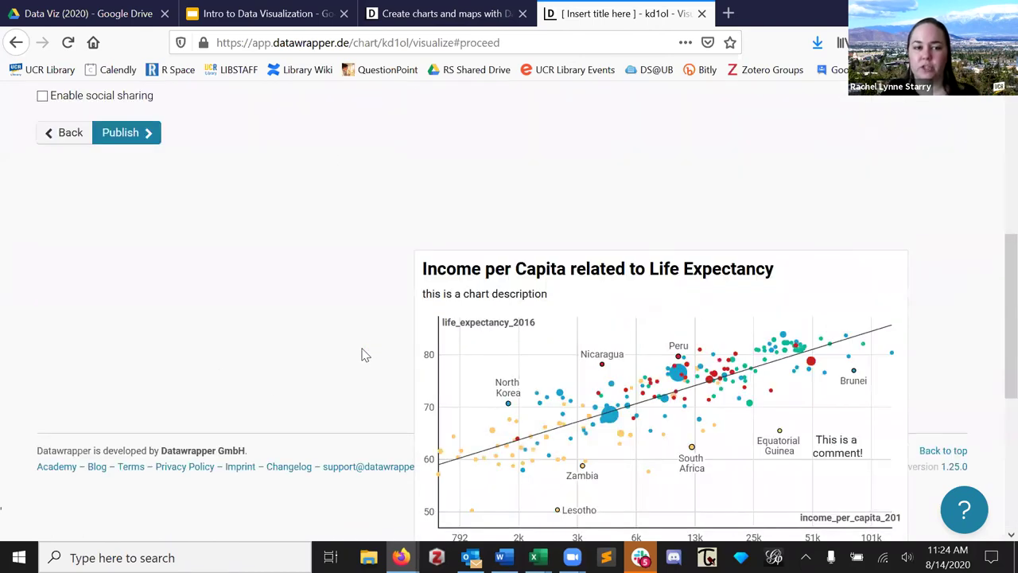
{"action": "scroll", "coordinate": [365, 355], "scroll_direction": "up", "scroll_amount": 4}
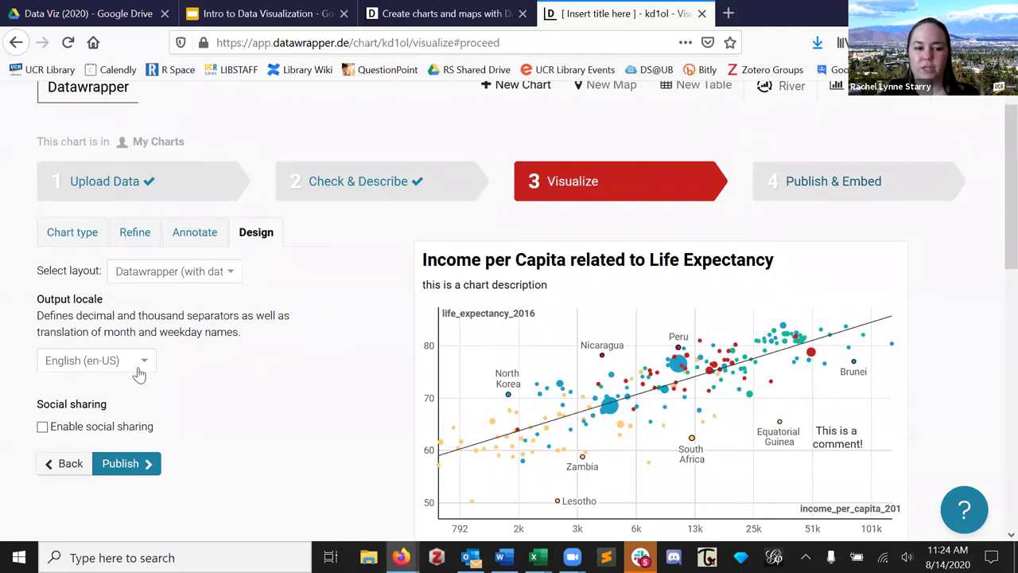
{"action": "left_click", "coordinate": [139, 470]}
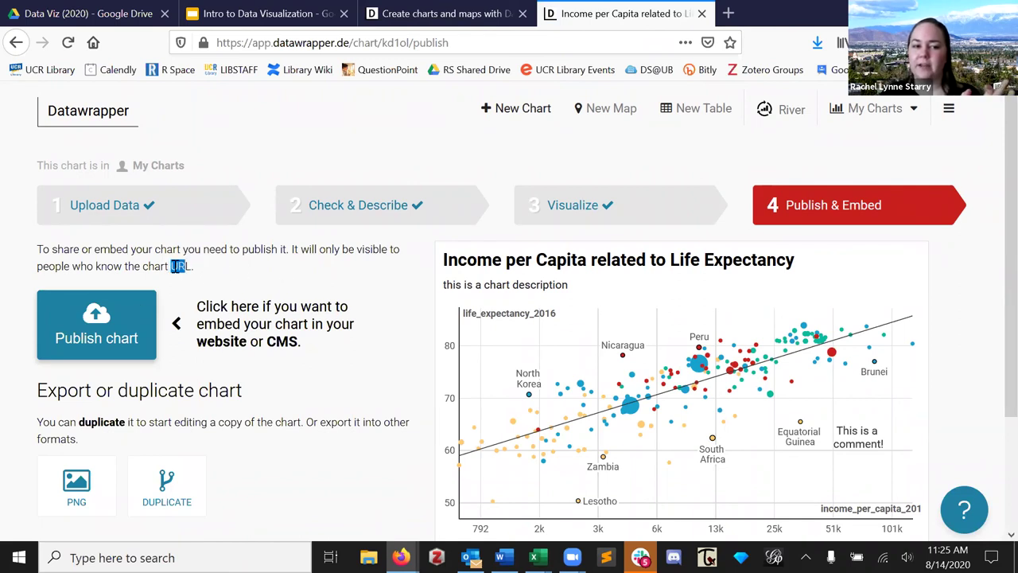
Export the chart as a 600 × 400 px PNG with full header and footer, and save the file.
{"action": "scroll", "coordinate": [296, 296], "scroll_direction": "down", "scroll_amount": 1}
{"action": "scroll", "coordinate": [296, 296], "scroll_direction": "down", "scroll_amount": 1}
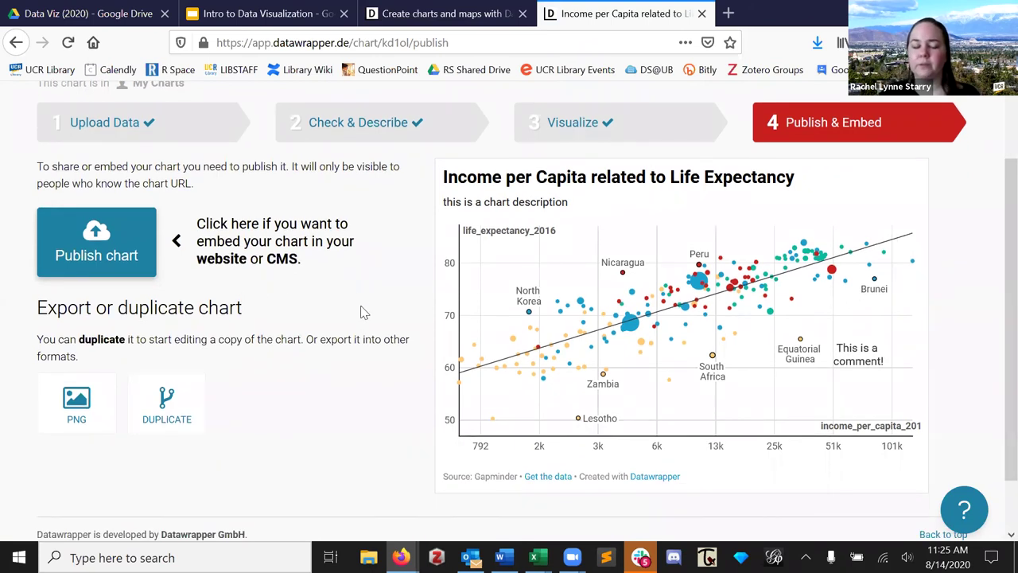
{"action": "scroll", "coordinate": [365, 318], "scroll_direction": "up", "scroll_amount": 2}
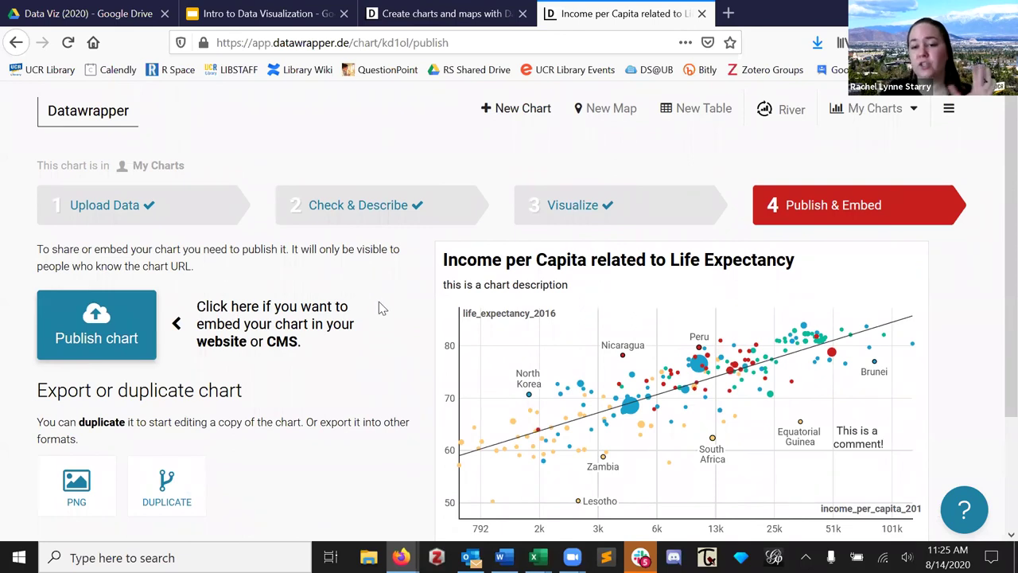
{"action": "scroll", "coordinate": [385, 297], "scroll_direction": "down", "scroll_amount": 2}
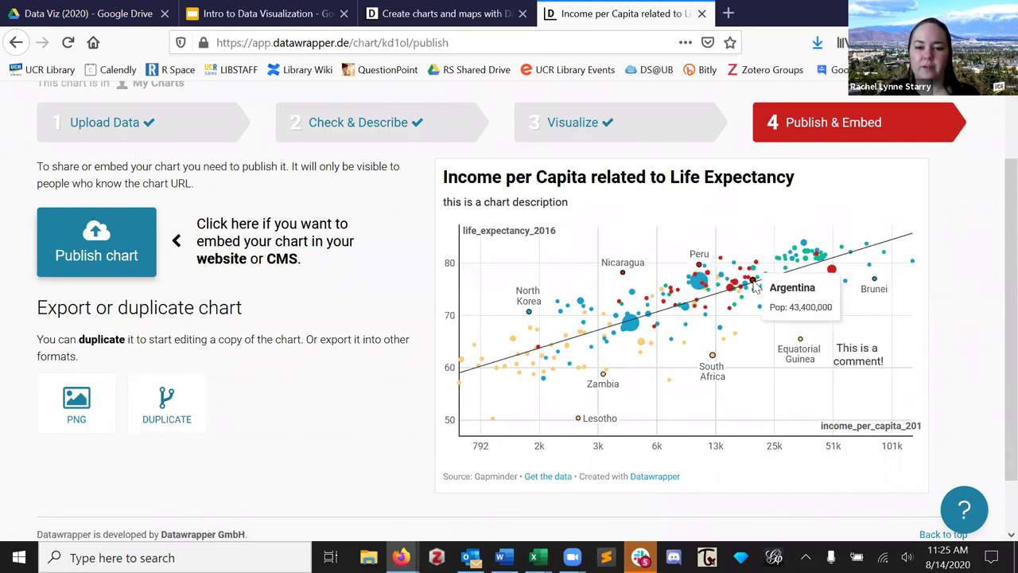
{"action": "left_click", "coordinate": [80, 405]}
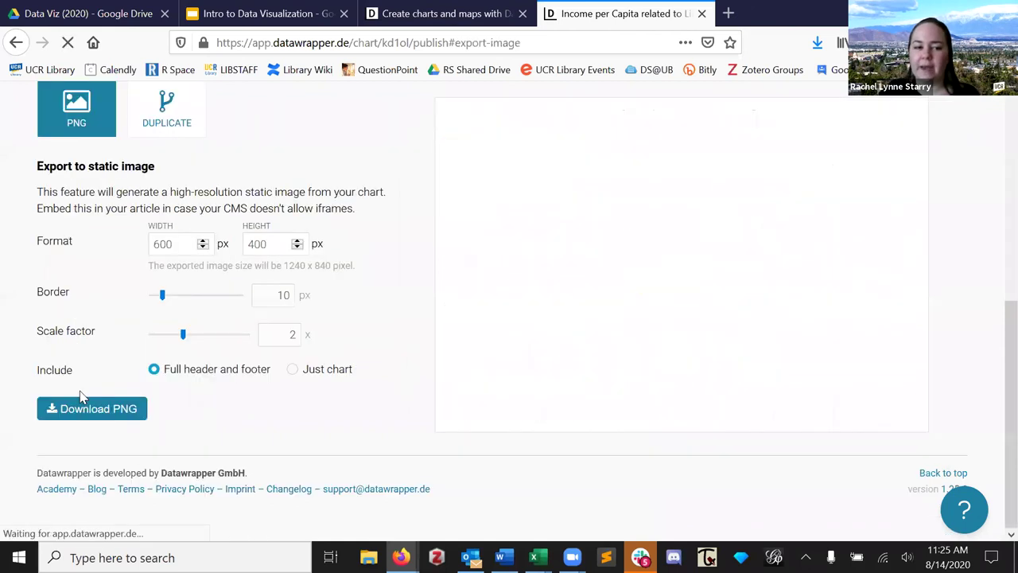
{"action": "scroll", "coordinate": [380, 403], "scroll_direction": "up", "scroll_amount": 2}
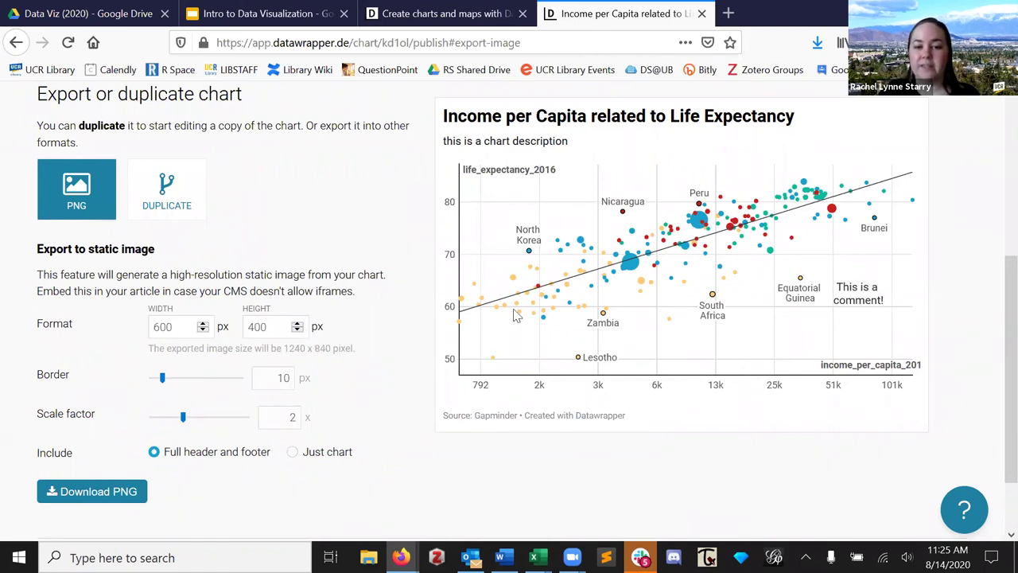
{"action": "left_click", "coordinate": [113, 497]}
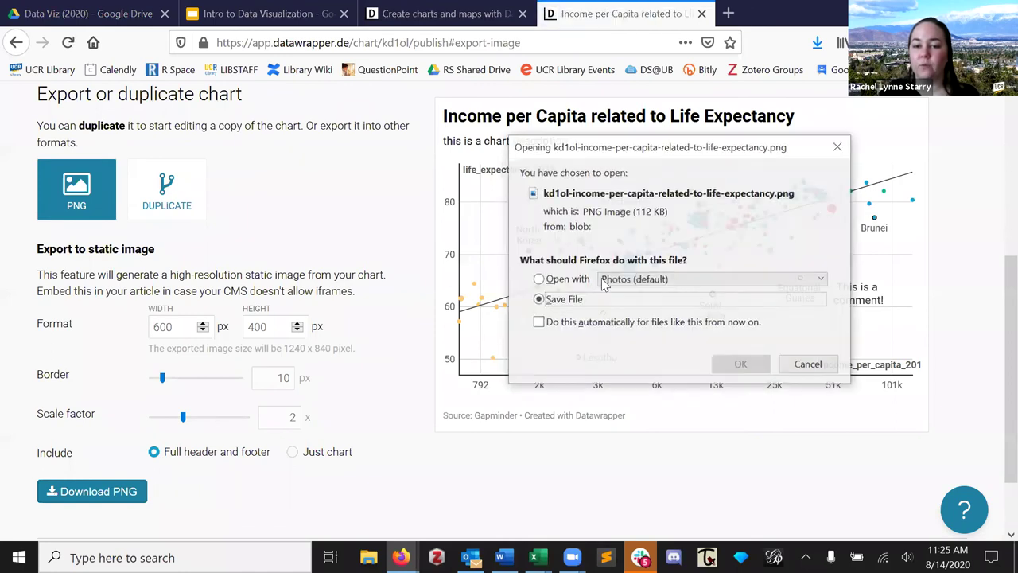
{"action": "left_click", "coordinate": [740, 365]}
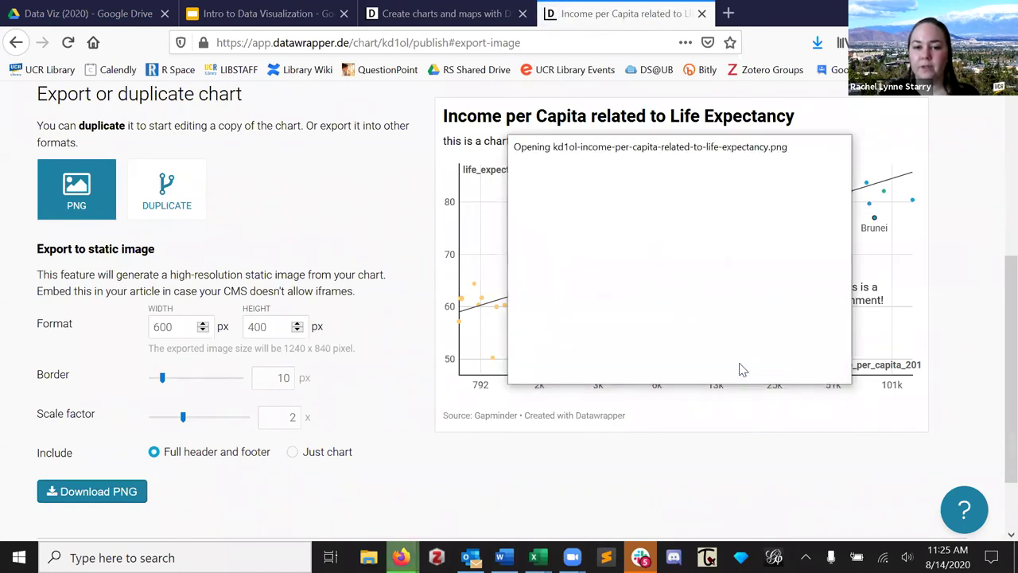
Publish the chart so that it can be shared and embedded.
{"action": "scroll", "coordinate": [336, 287], "scroll_direction": "up", "scroll_amount": 2}
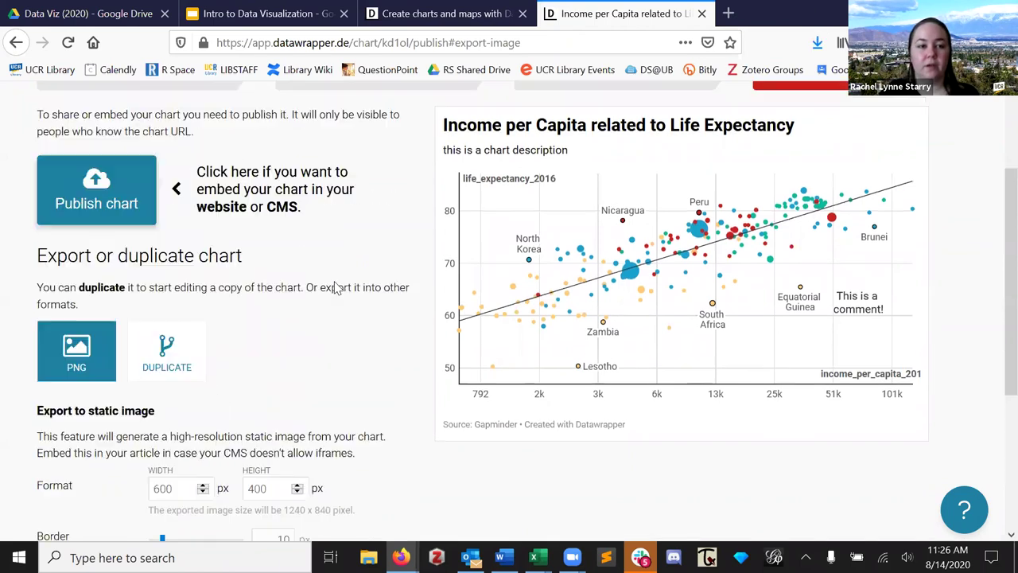
{"action": "scroll", "coordinate": [336, 288], "scroll_direction": "up", "scroll_amount": 2}
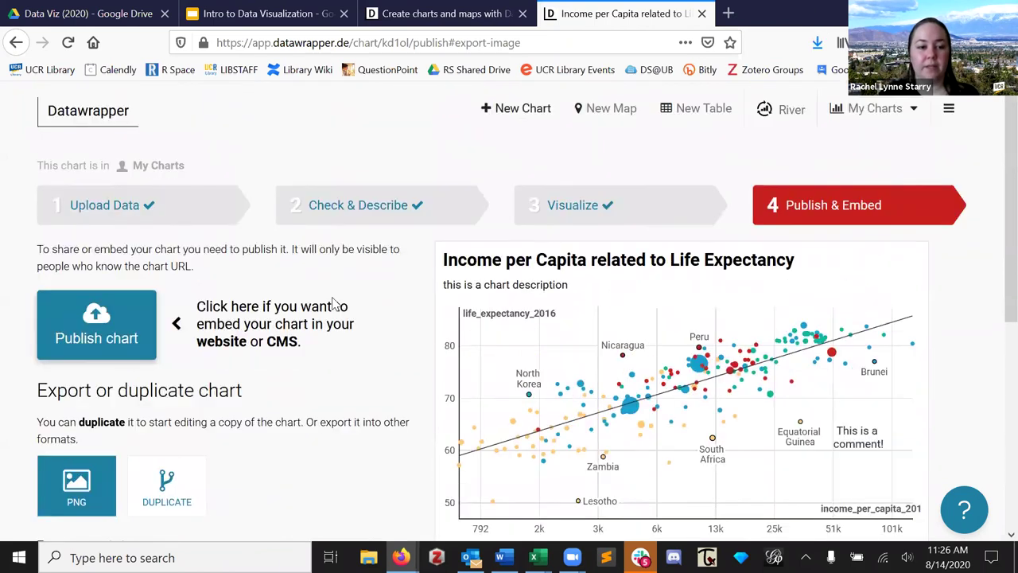
{"action": "left_click", "coordinate": [118, 318]}
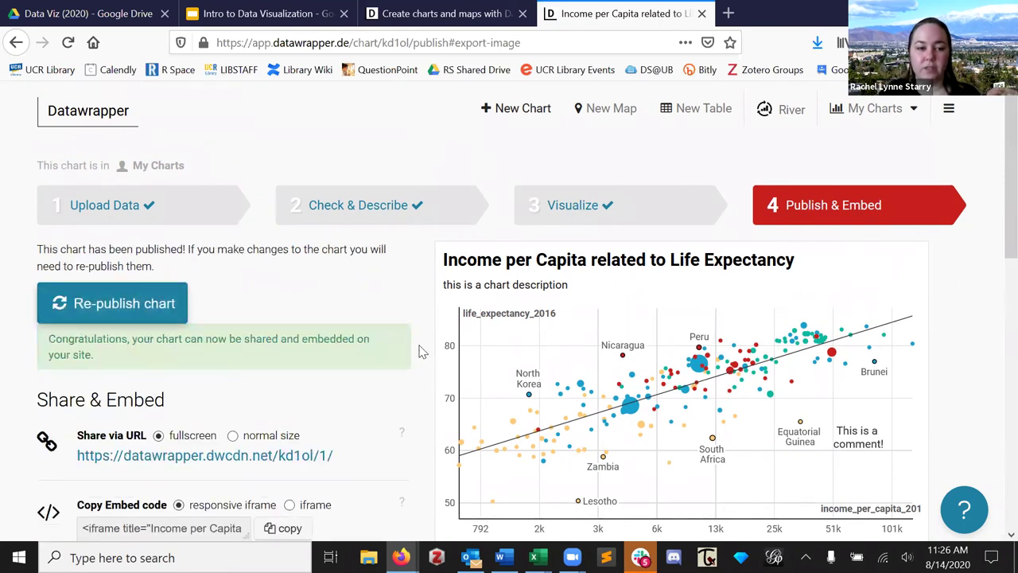
Open the published chart's fullscreen share URL in a new browser tab and view it there.
{"action": "scroll", "coordinate": [379, 316], "scroll_direction": "down", "scroll_amount": 3}
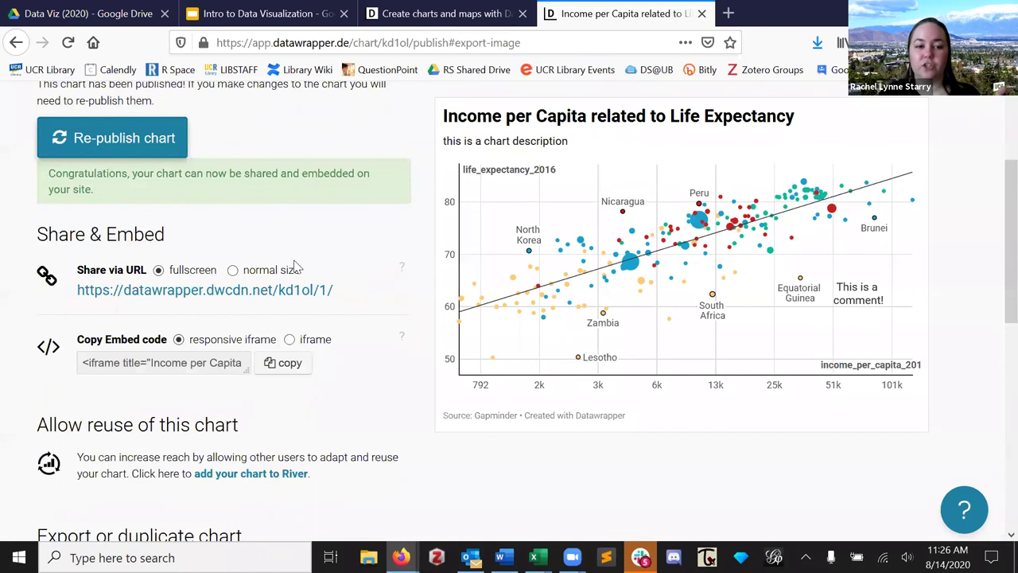
{"action": "right_click", "coordinate": [241, 294]}
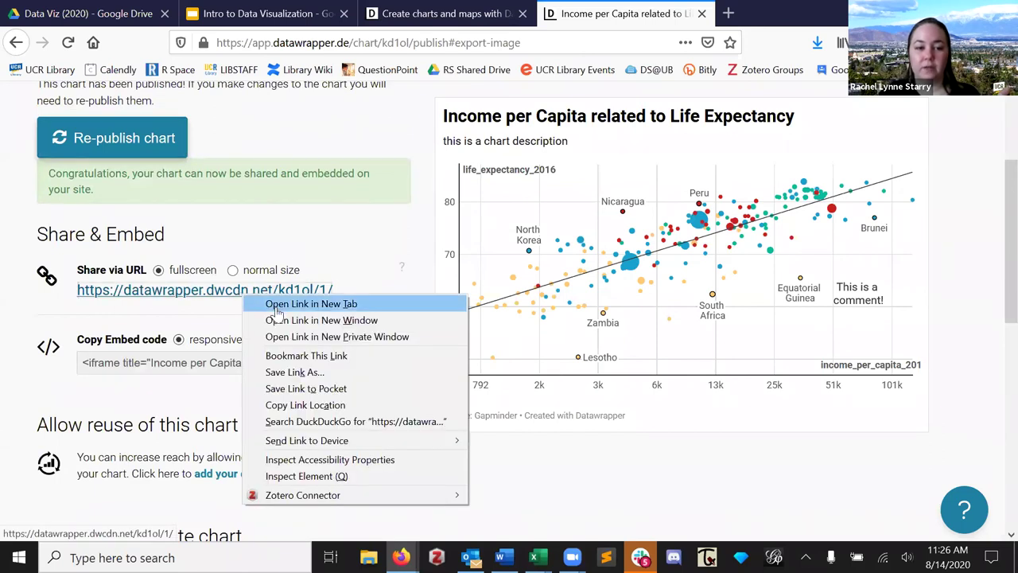
{"action": "left_click", "coordinate": [274, 305]}
{"action": "left_click", "coordinate": [738, 14]}
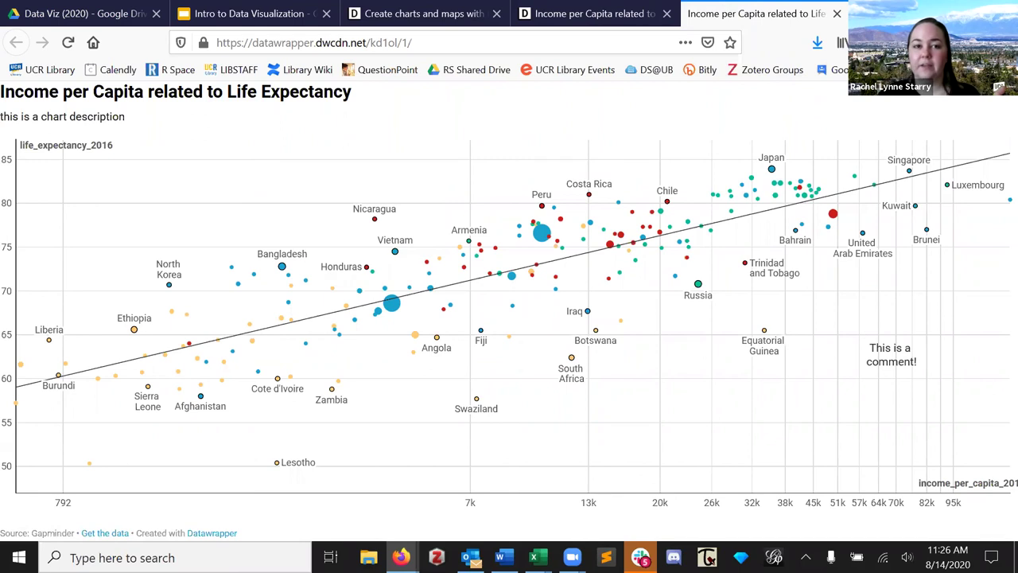
Shrink and narrow the browser window to check how the published chart adapts, and restore it to full size.
{"action": "left_click", "coordinate": [963, 14]}
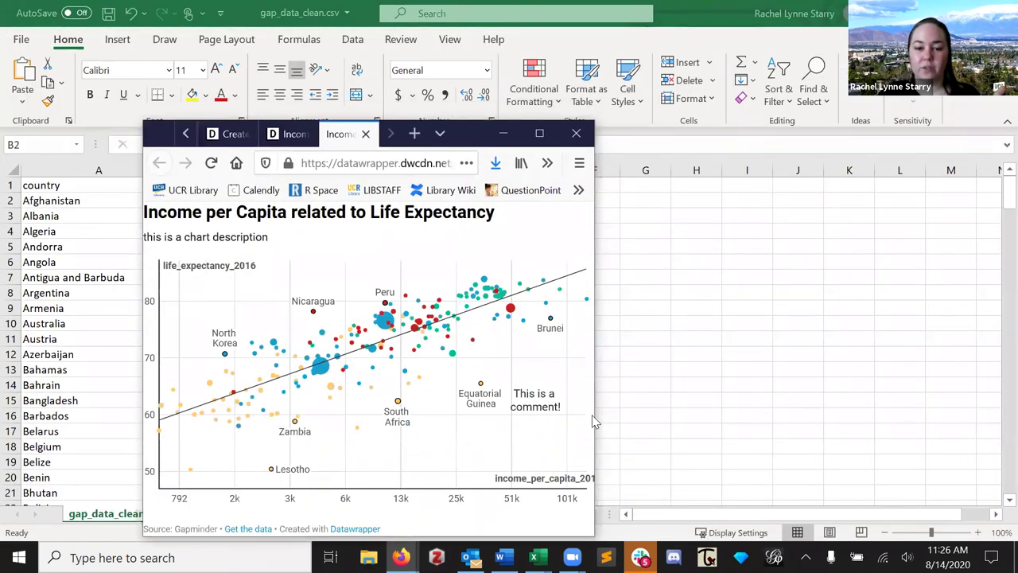
{"action": "left_click_drag", "start_coordinate": [596, 416], "coordinate": [539, 355]}
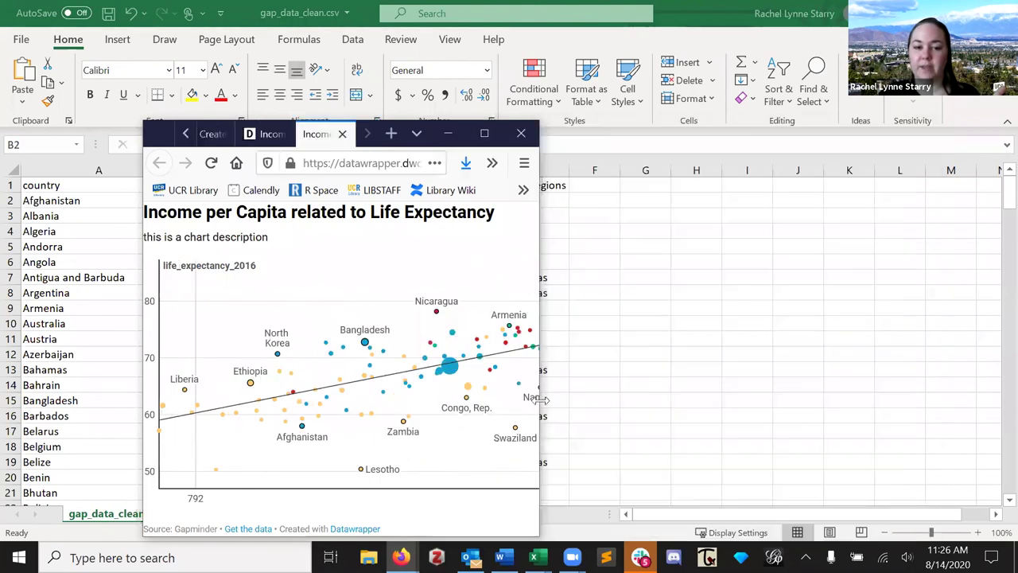
{"action": "left_click", "coordinate": [494, 133]}
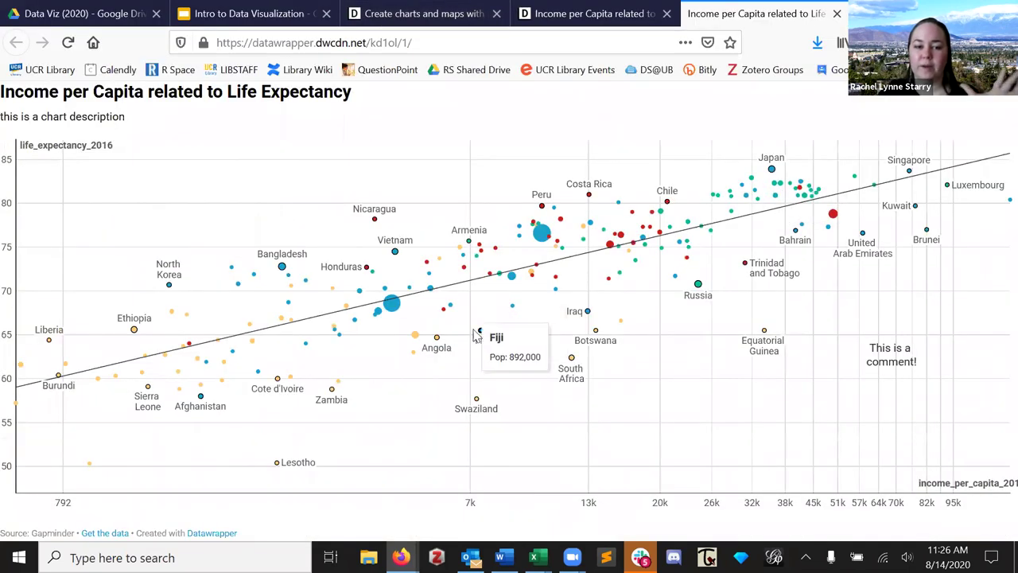
{"action": "mouse_move", "coordinate": [495, 313]}
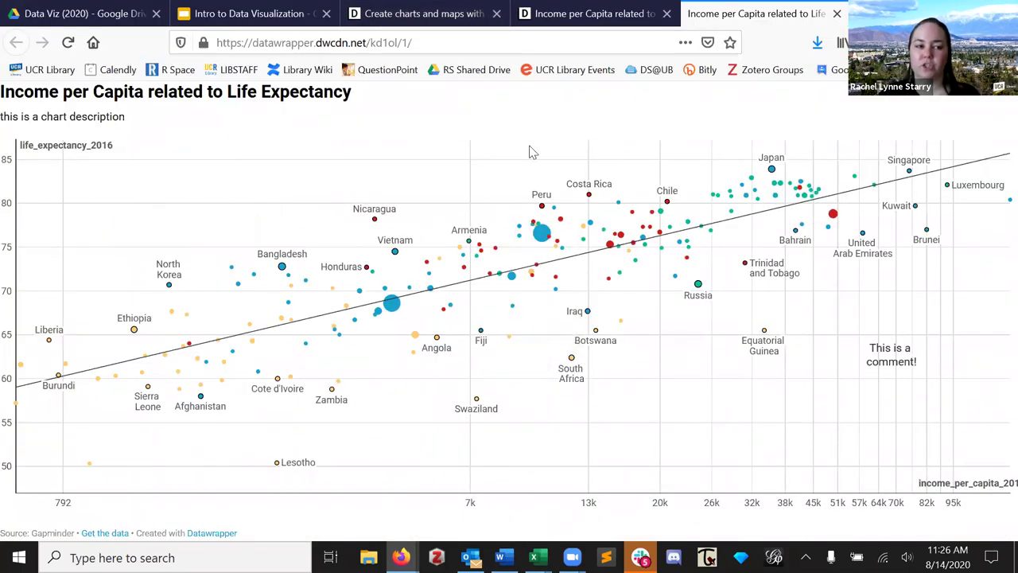
Return to the chart's Publish & Embed page and review its share, embed and reuse options.
{"action": "left_click", "coordinate": [628, 14]}
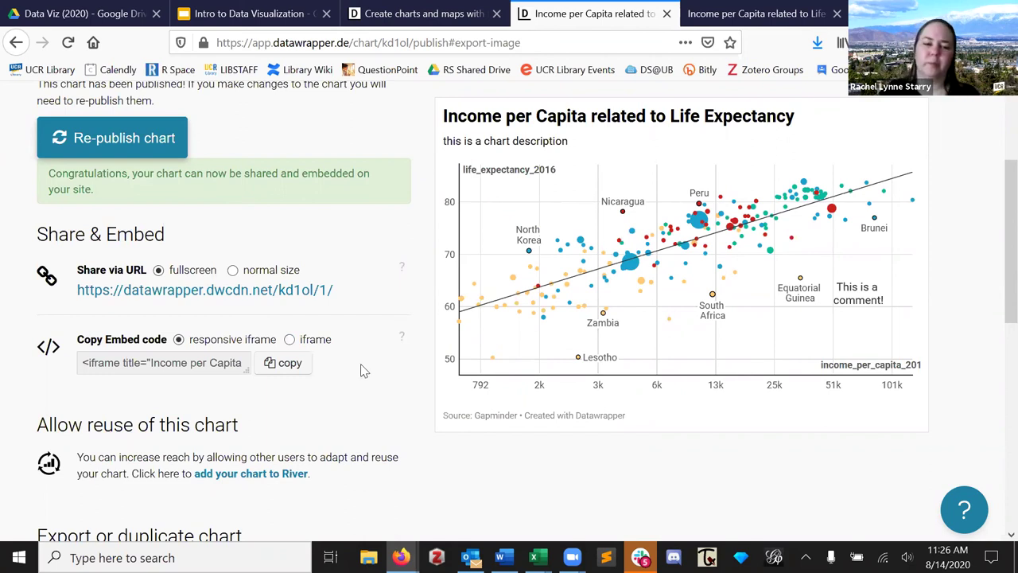
{"action": "scroll", "coordinate": [362, 370], "scroll_direction": "down", "scroll_amount": 2}
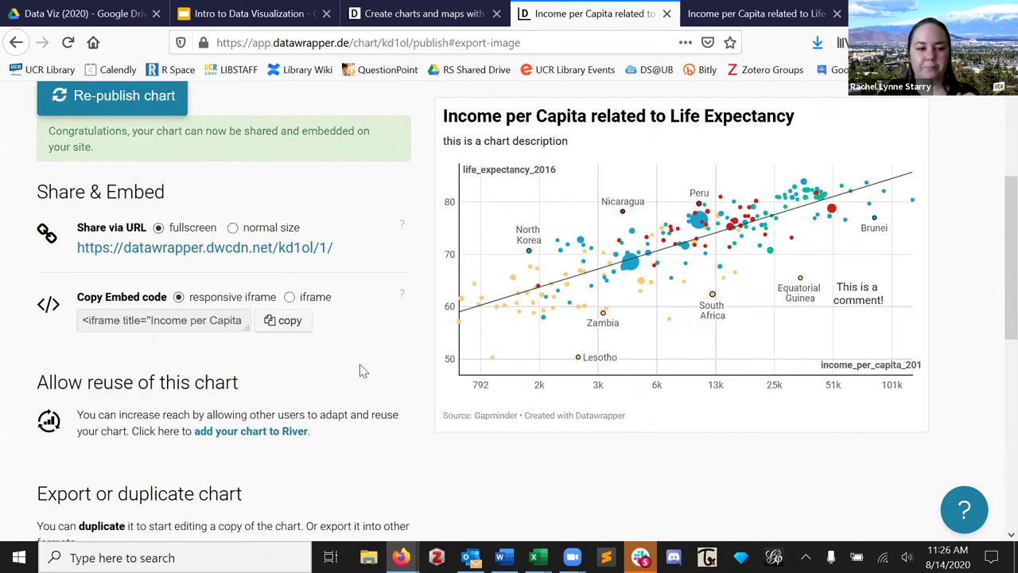
{"action": "scroll", "coordinate": [362, 370], "scroll_direction": "up", "scroll_amount": 4}
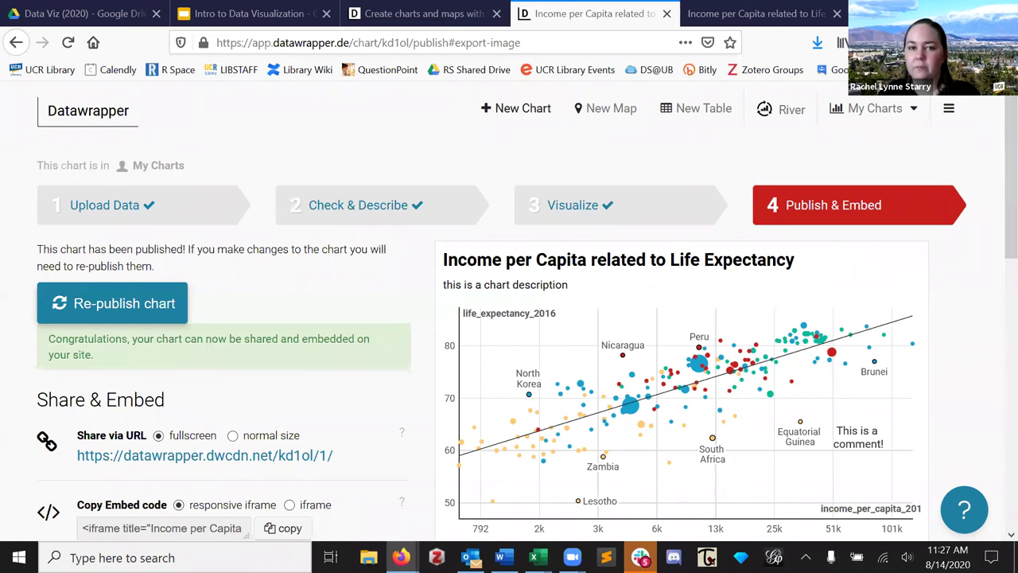
{"action": "key", "text": "ctrl+t"}
{"action": "type", "text": "https://www.data-to-viz.com/"}
{"action": "key", "text": "Return"}
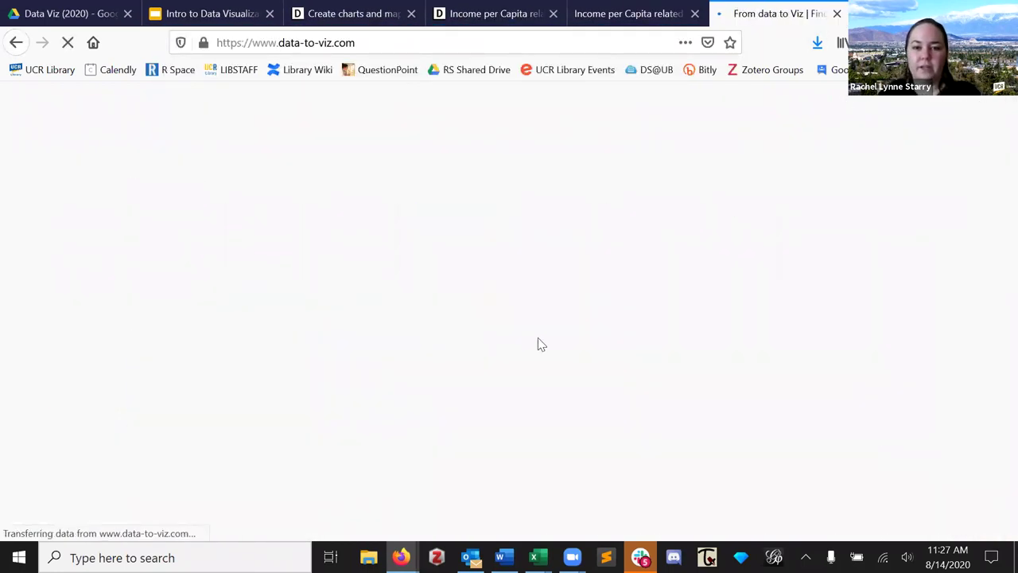
{"action": "scroll", "coordinate": [735, 306], "scroll_direction": "down", "scroll_amount": 4}
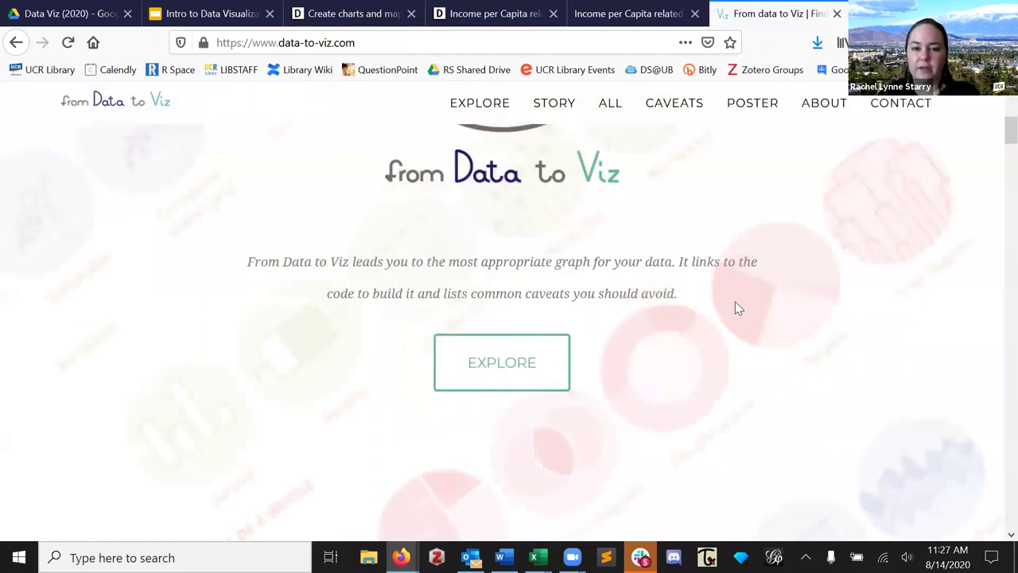
{"action": "scroll", "coordinate": [735, 307], "scroll_direction": "down", "scroll_amount": 6}
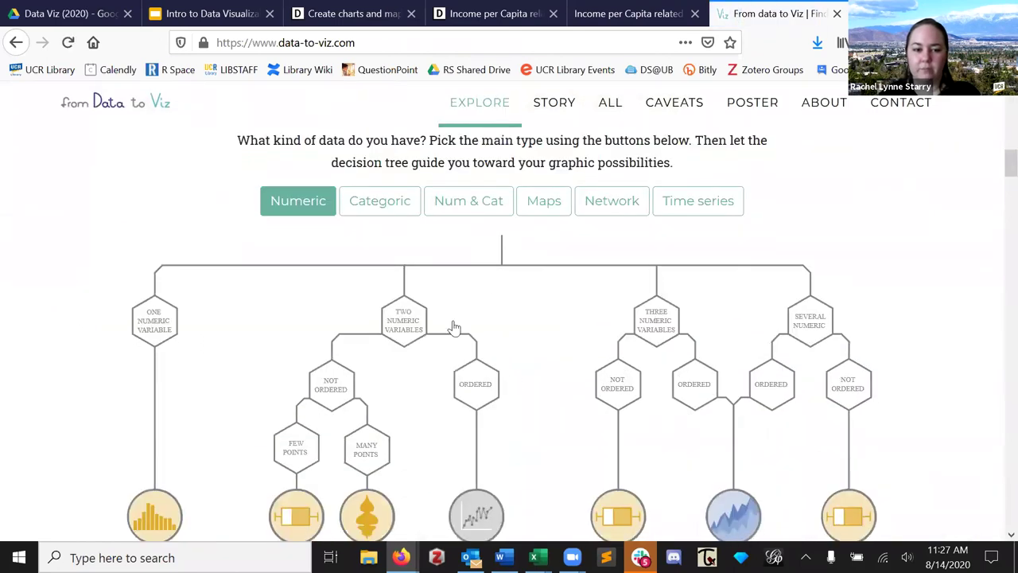
Open the violin plot entry for two numeric variables with many points, and follow it to its Python gallery page.
{"action": "scroll", "coordinate": [453, 326], "scroll_direction": "down", "scroll_amount": 3}
{"action": "left_click", "coordinate": [366, 266]}
{"action": "scroll", "coordinate": [394, 323], "scroll_direction": "down", "scroll_amount": 5}
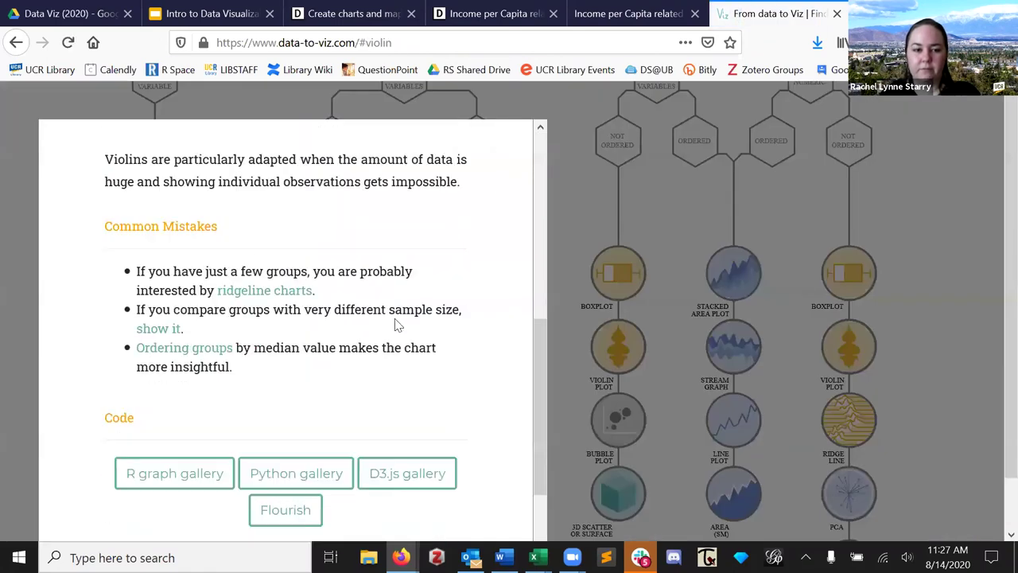
{"action": "scroll", "coordinate": [398, 325], "scroll_direction": "down", "scroll_amount": 2}
{"action": "left_click", "coordinate": [308, 368]}
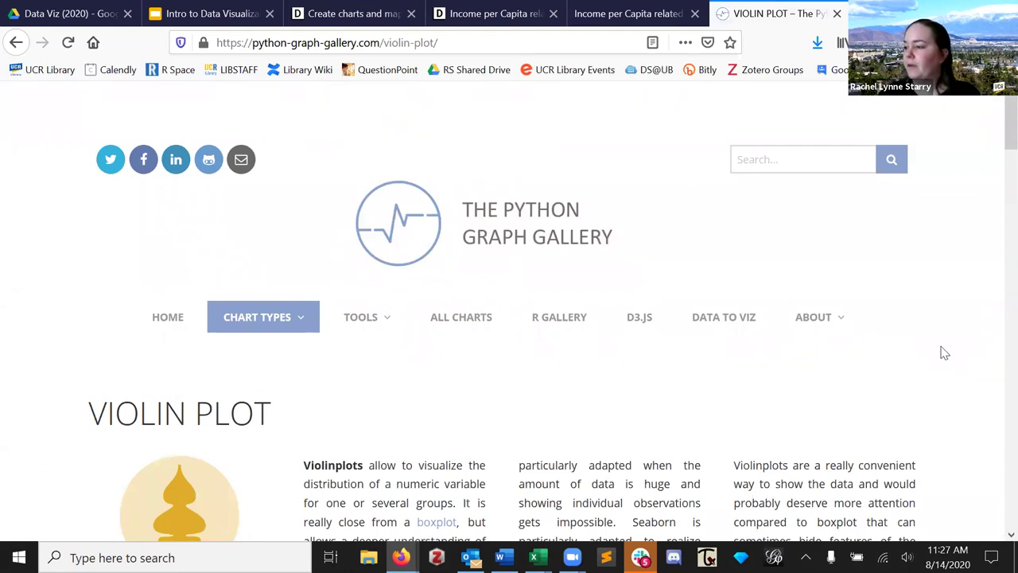
Revisit the published chart and return to the Python Graph Gallery's violin plot page.
{"action": "left_click", "coordinate": [621, 12]}
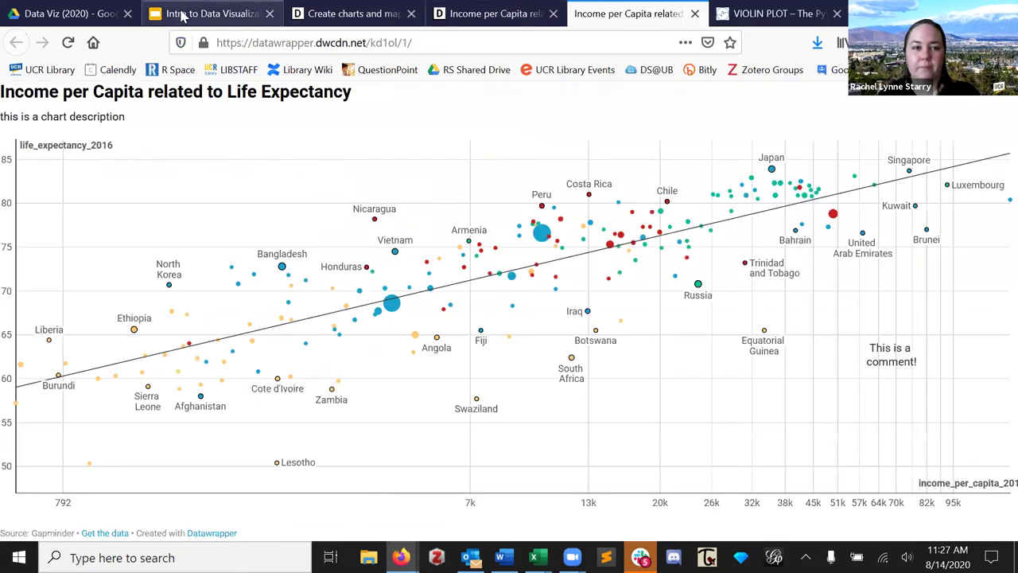
{"action": "left_click", "coordinate": [772, 13]}
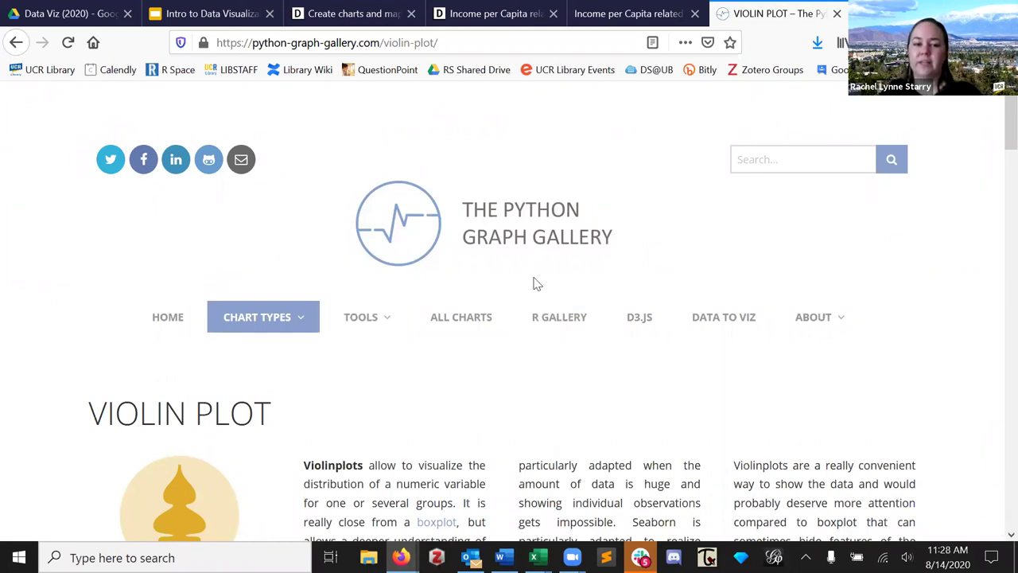
Review the violin plot page's description and its long and wide input data formats.
{"action": "scroll", "coordinate": [559, 350], "scroll_direction": "down", "scroll_amount": 2}
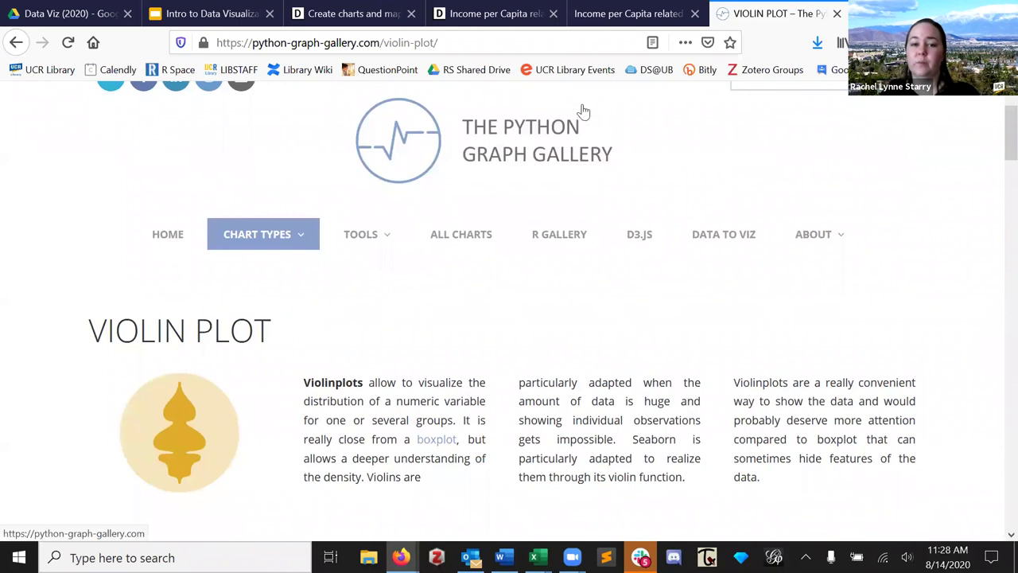
{"action": "scroll", "coordinate": [660, 381], "scroll_direction": "down", "scroll_amount": 3}
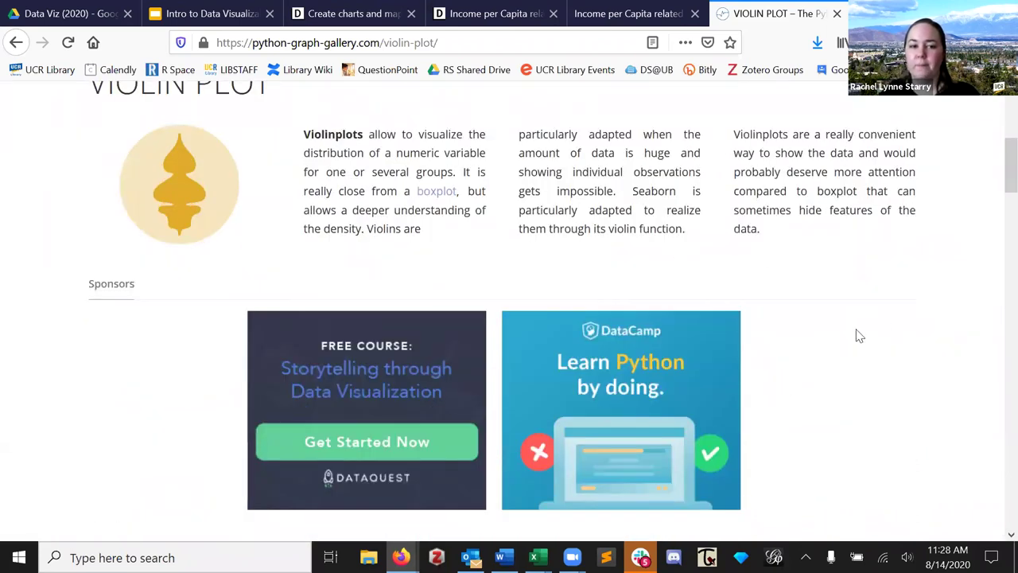
{"action": "scroll", "coordinate": [859, 336], "scroll_direction": "down", "scroll_amount": 6}
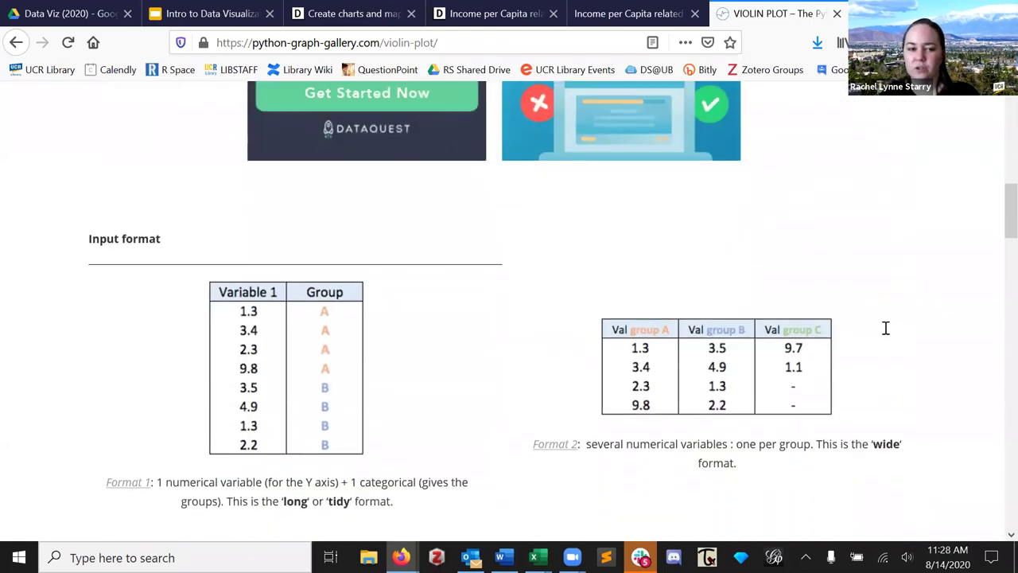
{"action": "scroll", "coordinate": [888, 335], "scroll_direction": "down", "scroll_amount": 3}
{"action": "scroll", "coordinate": [889, 335], "scroll_direction": "up", "scroll_amount": 11}
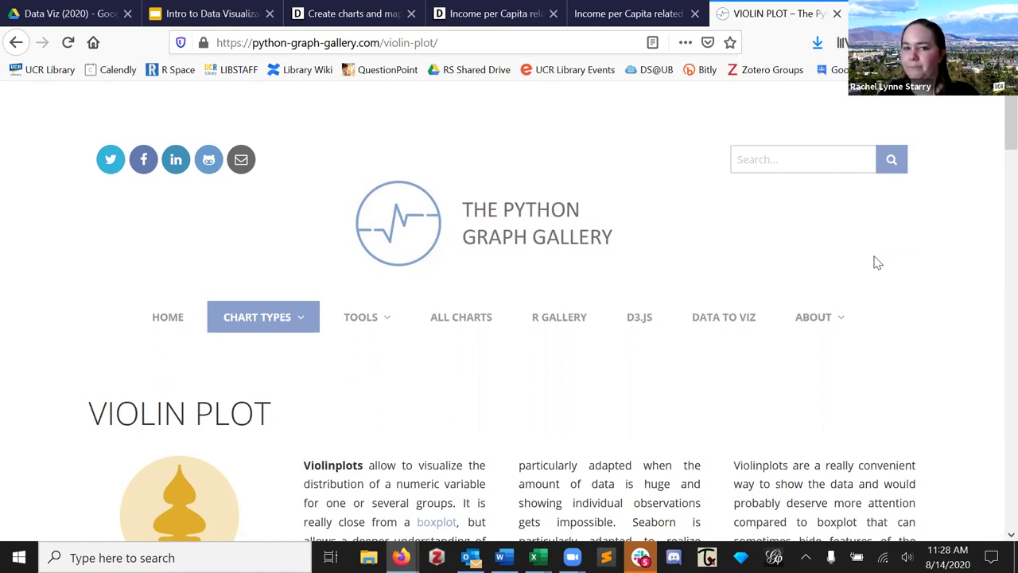
Return to the Datawrapper chart's Check & Describe stage and transpose the data table so each country is a row.
{"action": "left_click", "coordinate": [603, 13]}
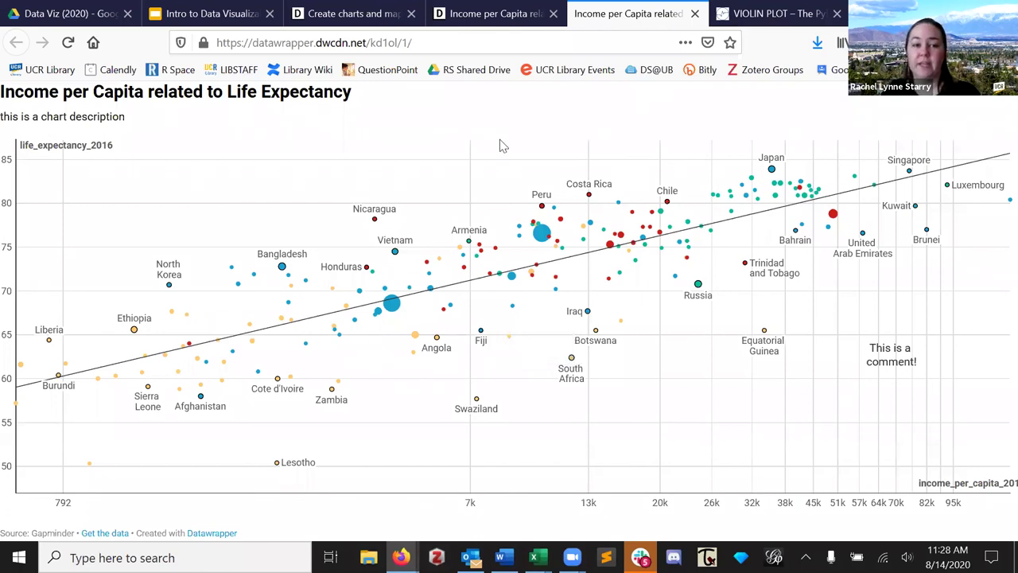
{"action": "left_click", "coordinate": [354, 14]}
{"action": "left_click", "coordinate": [485, 14]}
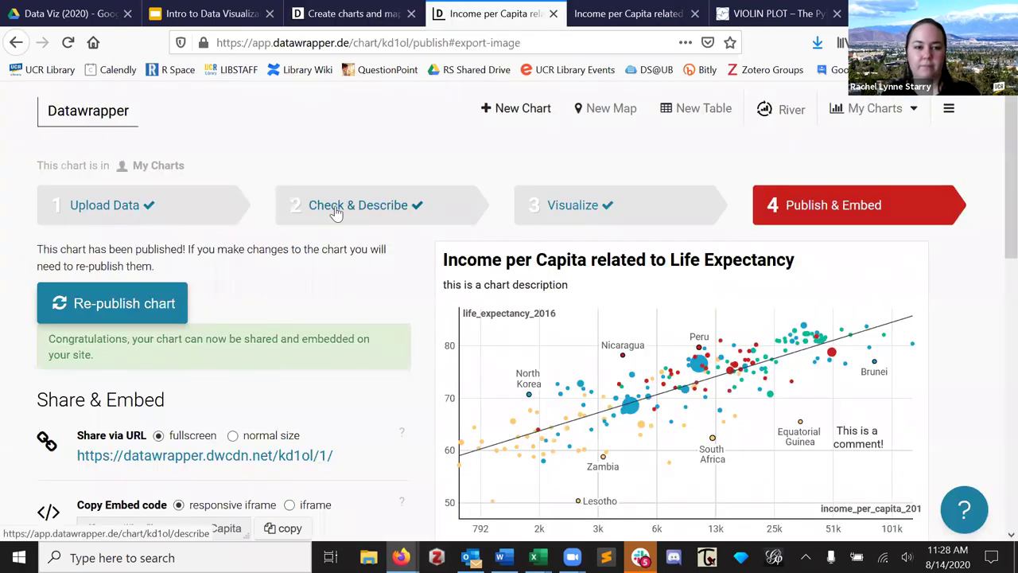
{"action": "left_click", "coordinate": [335, 208]}
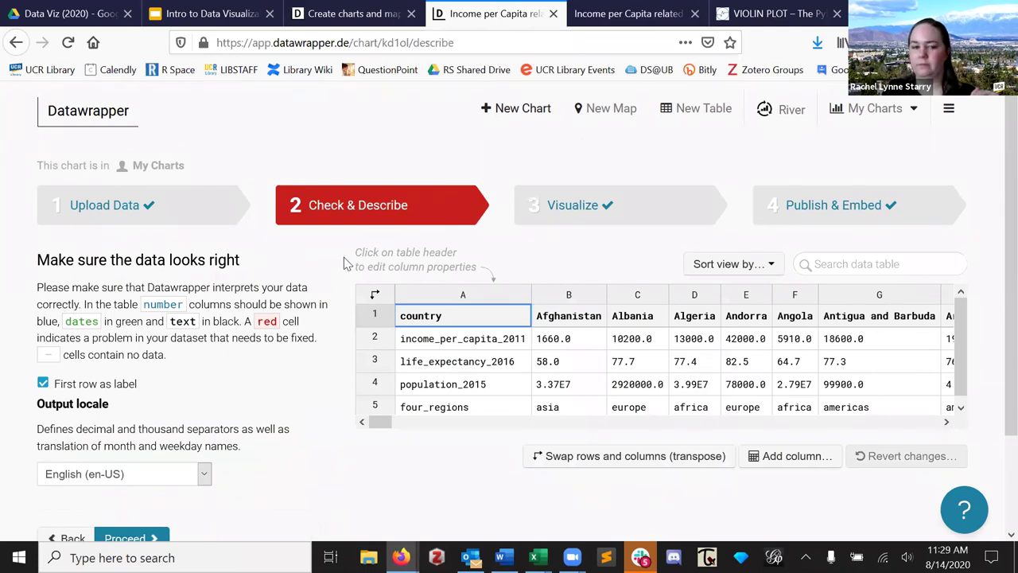
{"action": "left_click", "coordinate": [375, 295]}
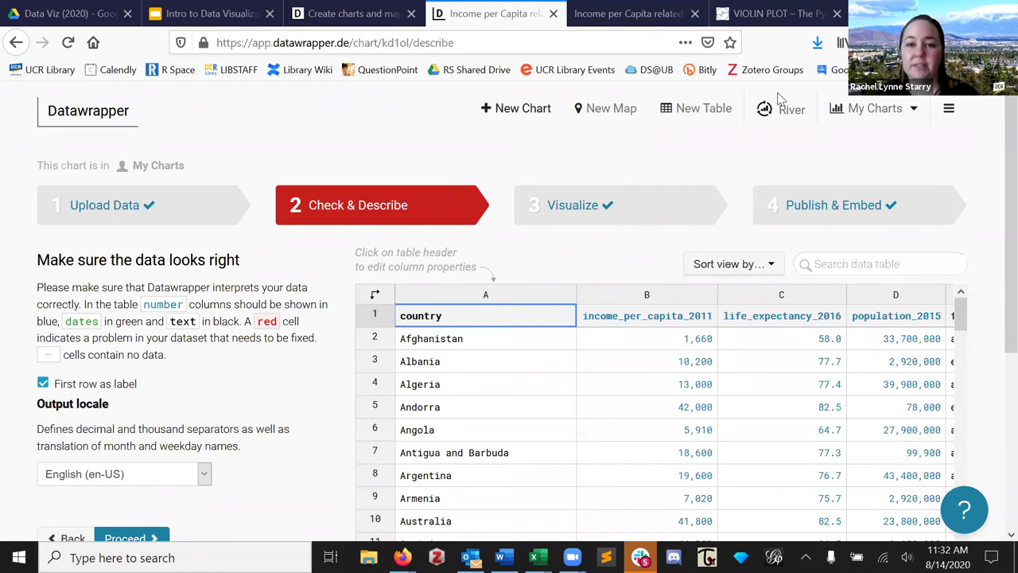
Search the web for "ucr library youtube" in a new browser tab and open the ucrlibrary YouTube channel.
{"action": "key", "text": "ctrl+t"}
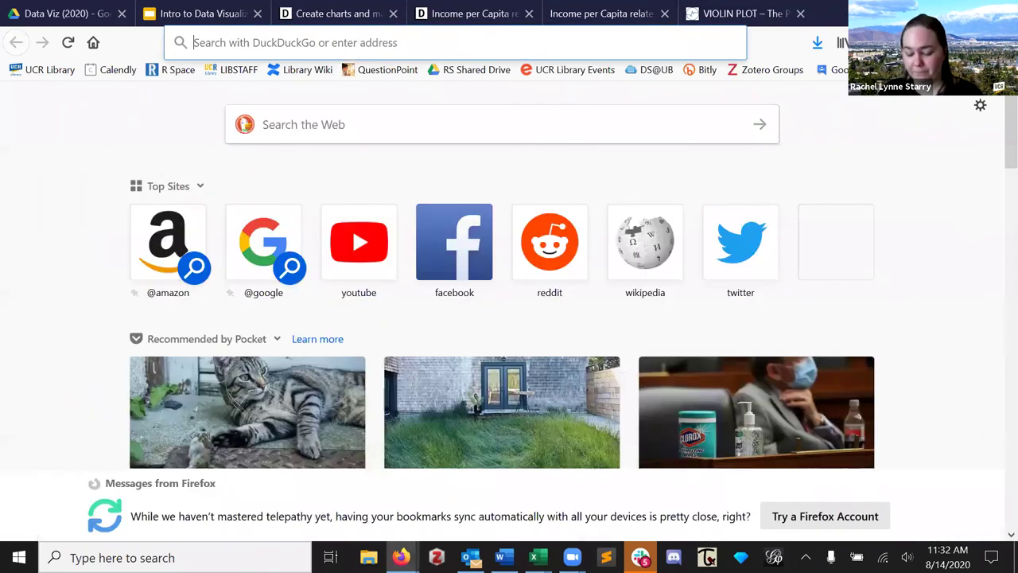
{"action": "type", "text": "uc"}
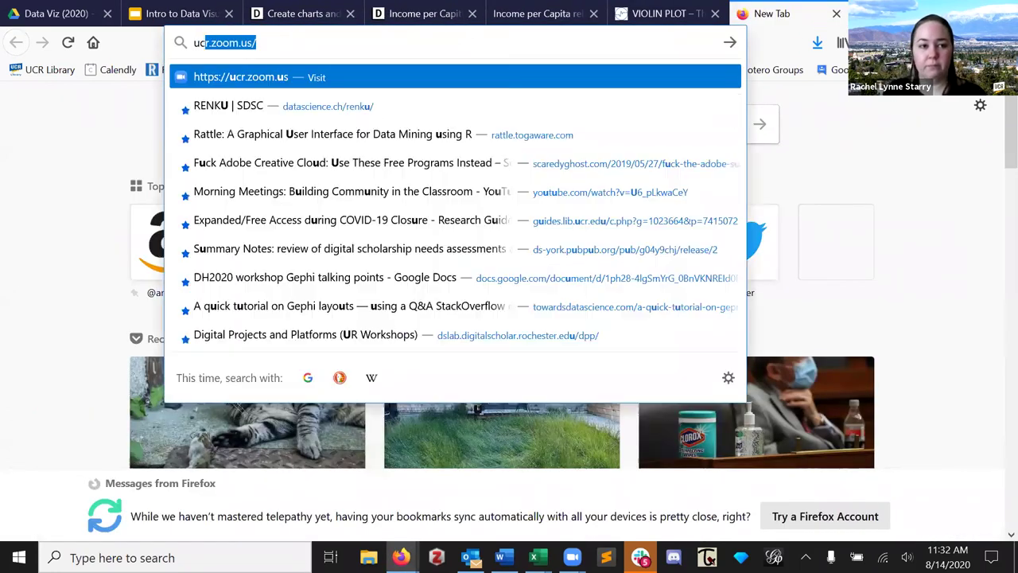
{"action": "type", "text": "r library youtube"}
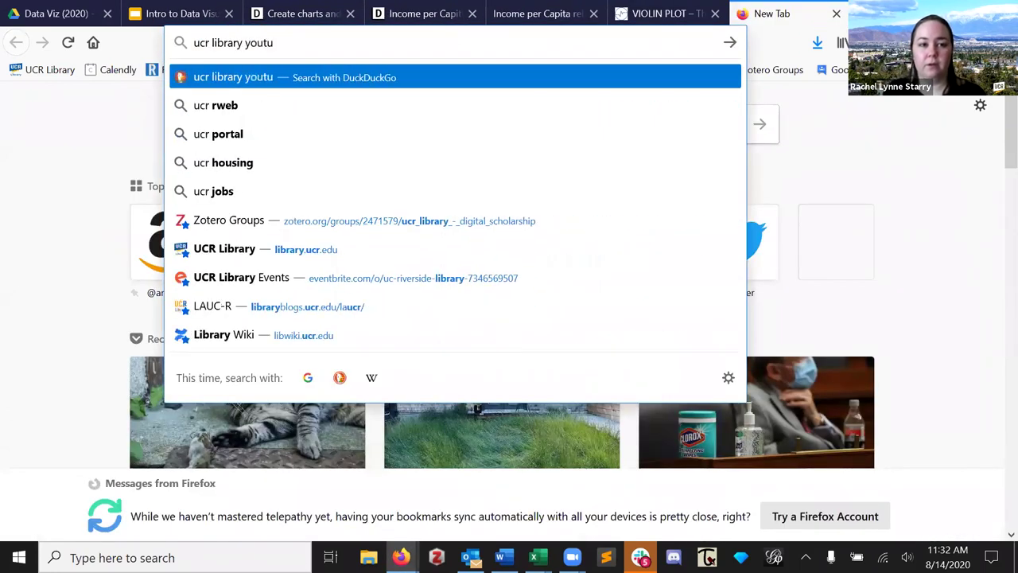
{"action": "key", "text": "Return"}
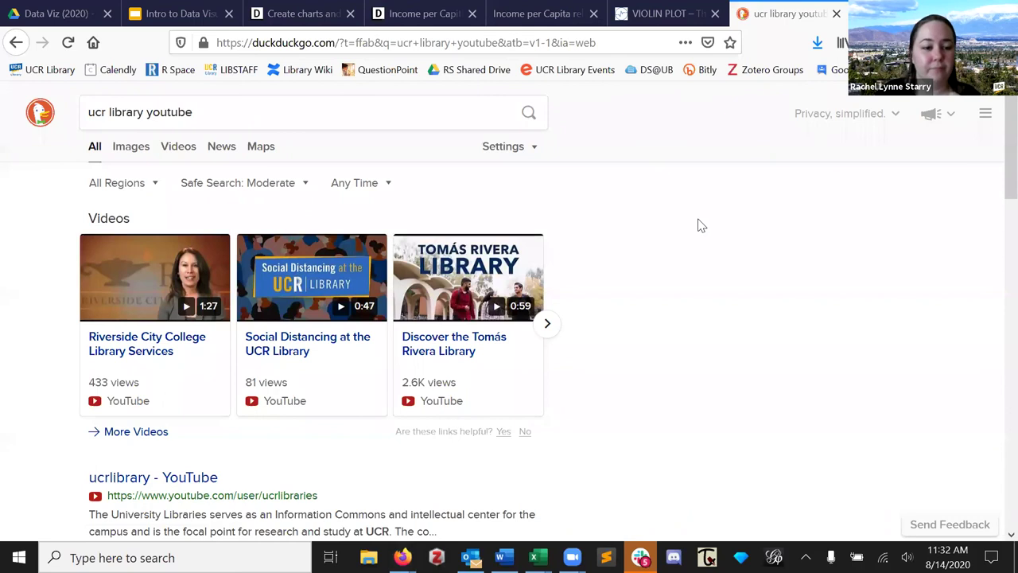
{"action": "left_click", "coordinate": [191, 480]}
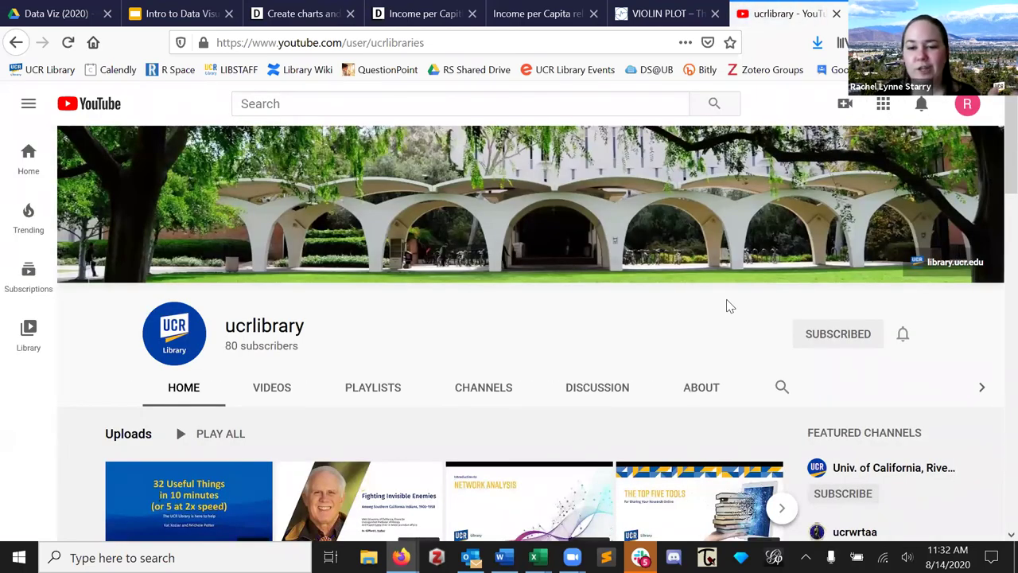
Browse the ucrlibrary channel's playlists and advance the created playlists until the Workshops playlist is shown.
{"action": "left_click", "coordinate": [395, 385]}
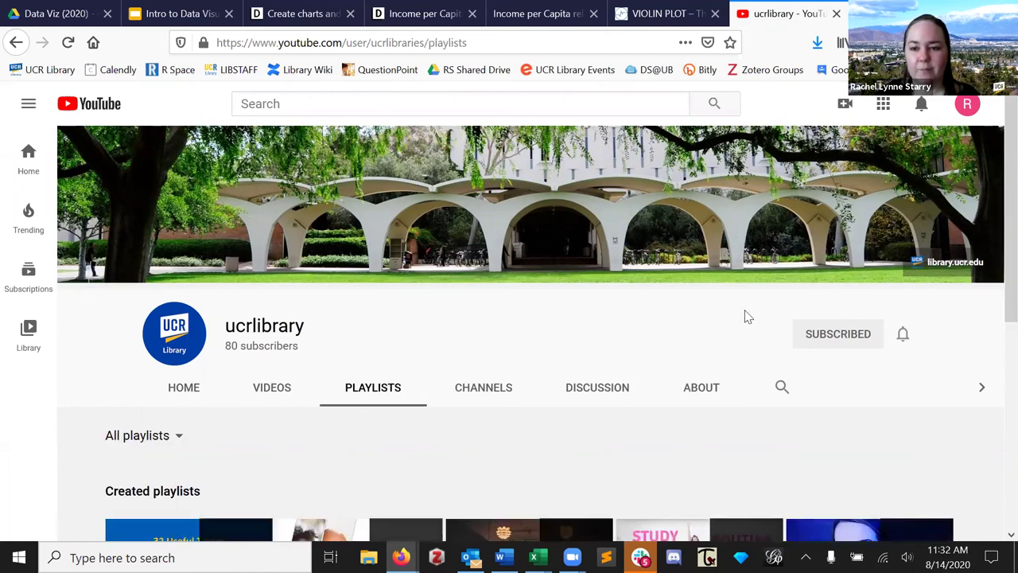
{"action": "scroll", "coordinate": [651, 365], "scroll_direction": "down", "scroll_amount": 2}
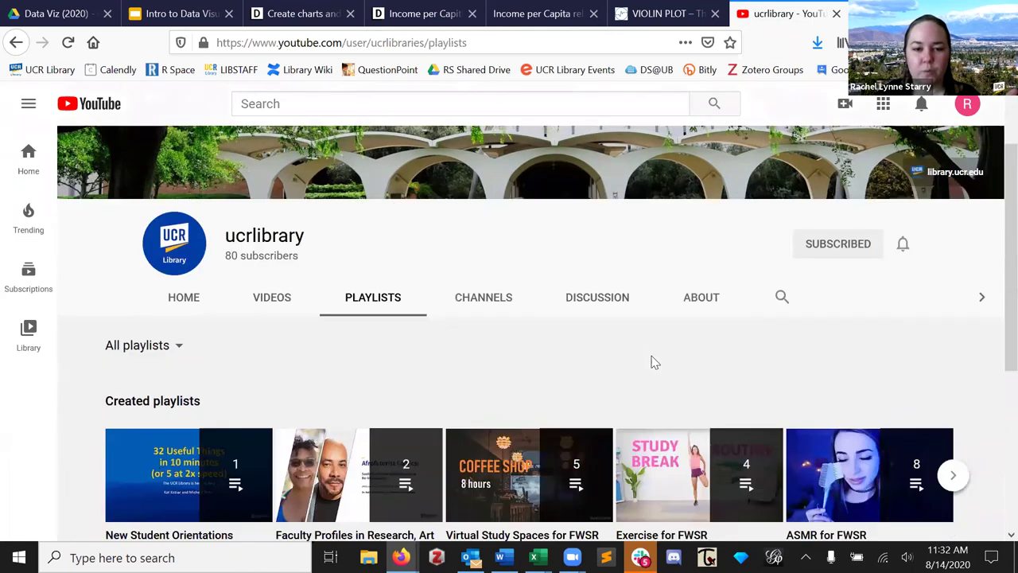
{"action": "scroll", "coordinate": [651, 363], "scroll_direction": "down", "scroll_amount": 3}
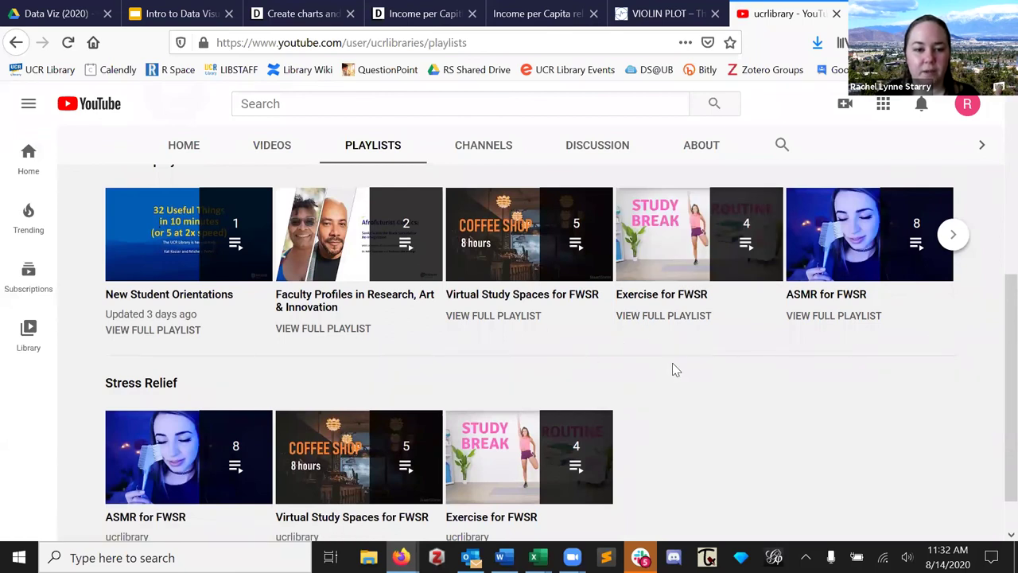
{"action": "scroll", "coordinate": [741, 367], "scroll_direction": "down", "scroll_amount": 1}
{"action": "scroll", "coordinate": [964, 338], "scroll_direction": "up", "scroll_amount": 2}
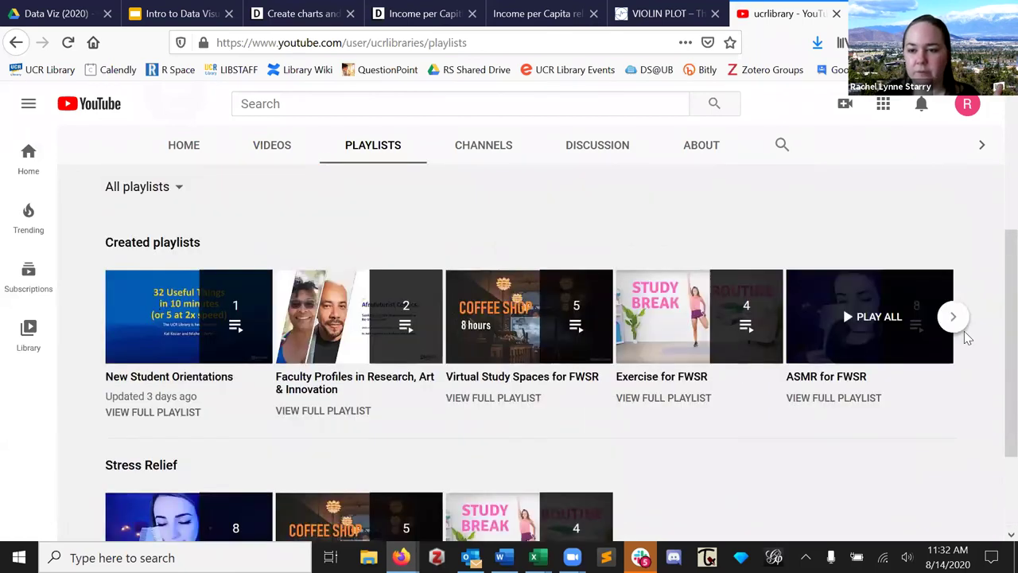
{"action": "scroll", "coordinate": [964, 338], "scroll_direction": "up", "scroll_amount": 1}
{"action": "left_click", "coordinate": [954, 353]}
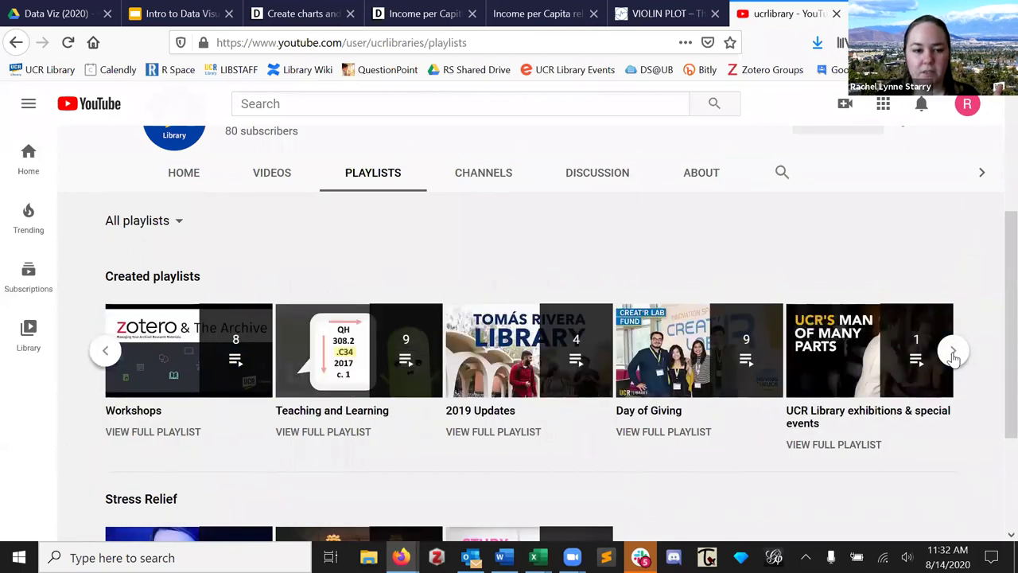
Open the full Workshops playlist and look through its recorded workshop videos.
{"action": "left_click", "coordinate": [153, 432]}
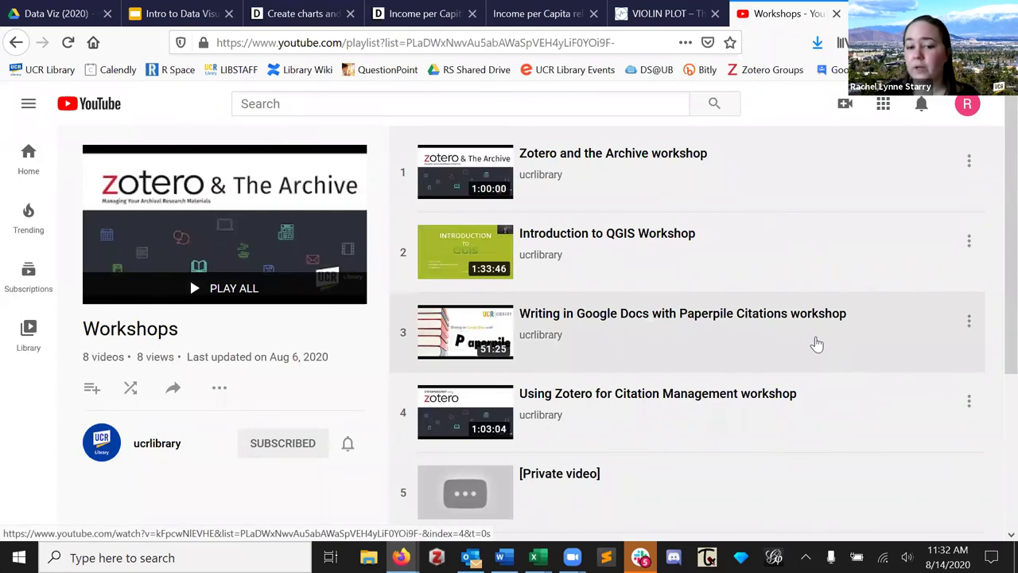
{"action": "scroll", "coordinate": [815, 337], "scroll_direction": "down", "scroll_amount": 1}
{"action": "scroll", "coordinate": [812, 330], "scroll_direction": "down", "scroll_amount": 1}
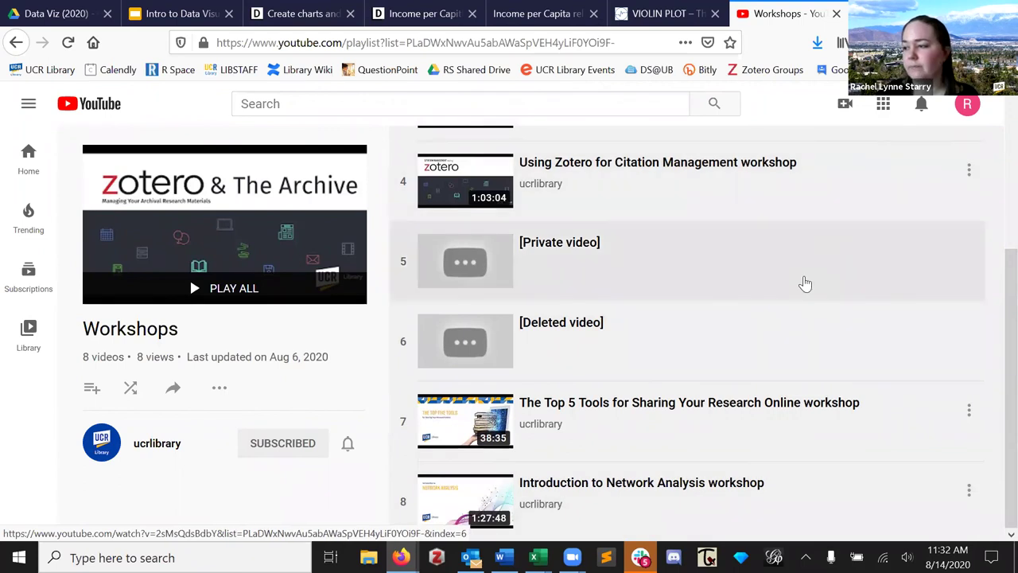
{"action": "scroll", "coordinate": [805, 283], "scroll_direction": "up", "scroll_amount": 4}
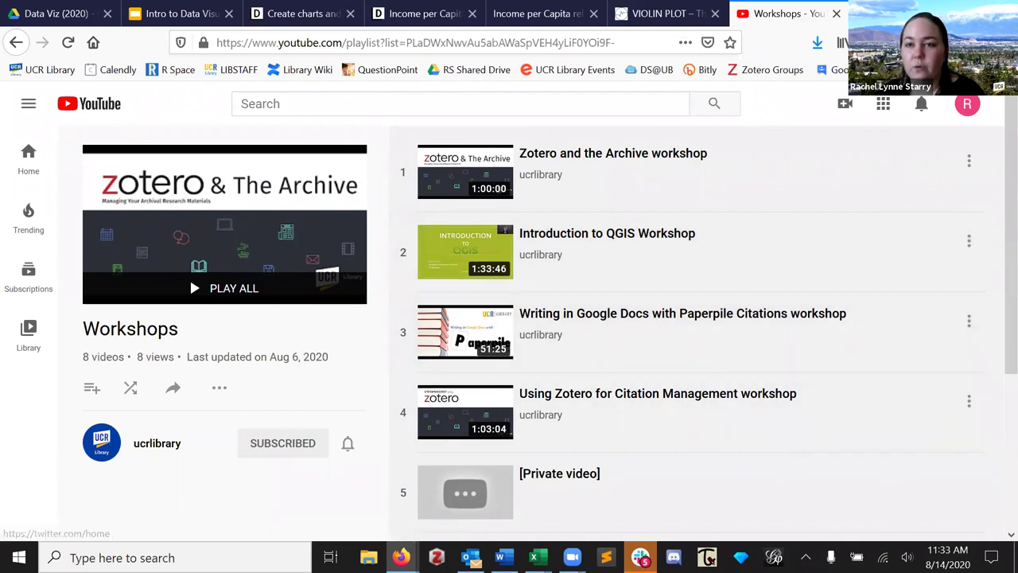
Switch to the gap_data_clean.csv workbook in Excel.
{"action": "key", "text": "alt+Tab"}
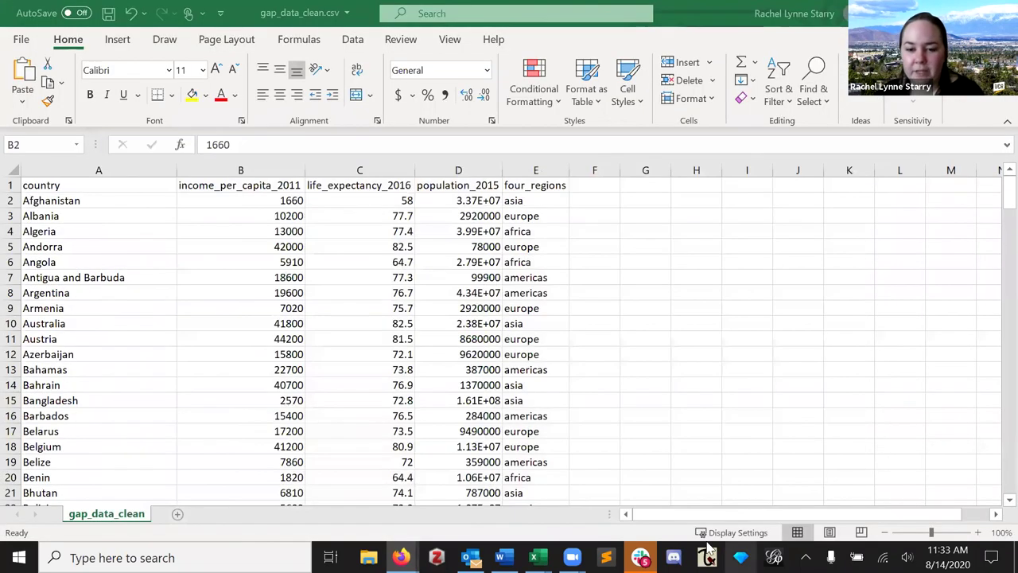